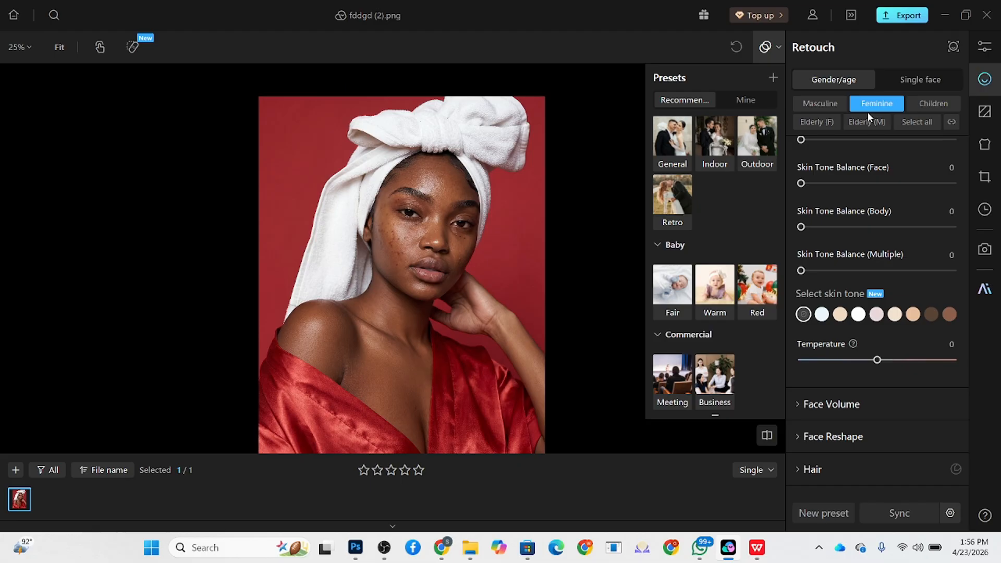
Examine the portrait's skin up close, checking the blemishes and texture on the face, neck and shoulders
scroll(395, 132, "up", 5)
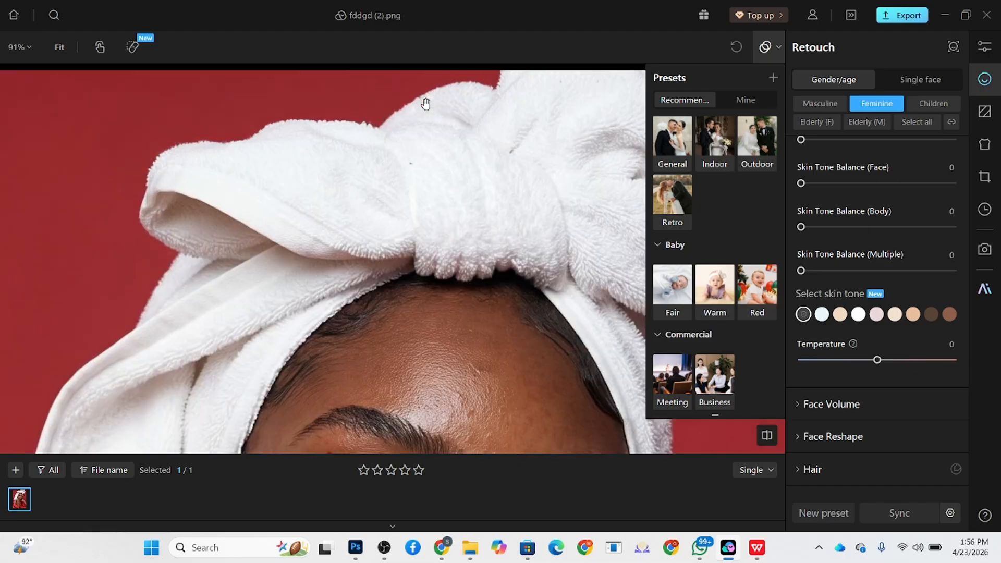
scroll(414, 255, "down", 5)
scroll(411, 245, "up", 4)
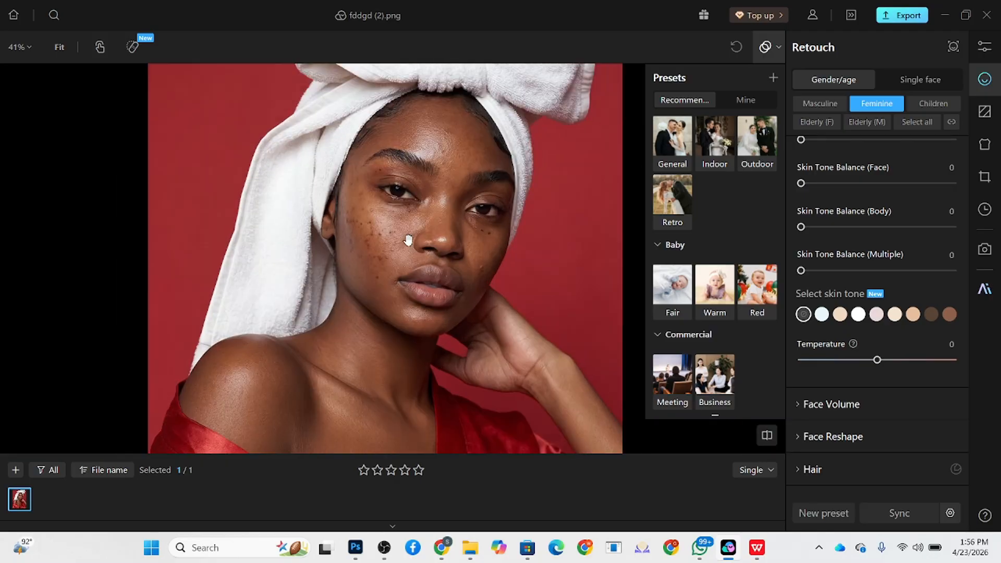
scroll(409, 239, "down", 5)
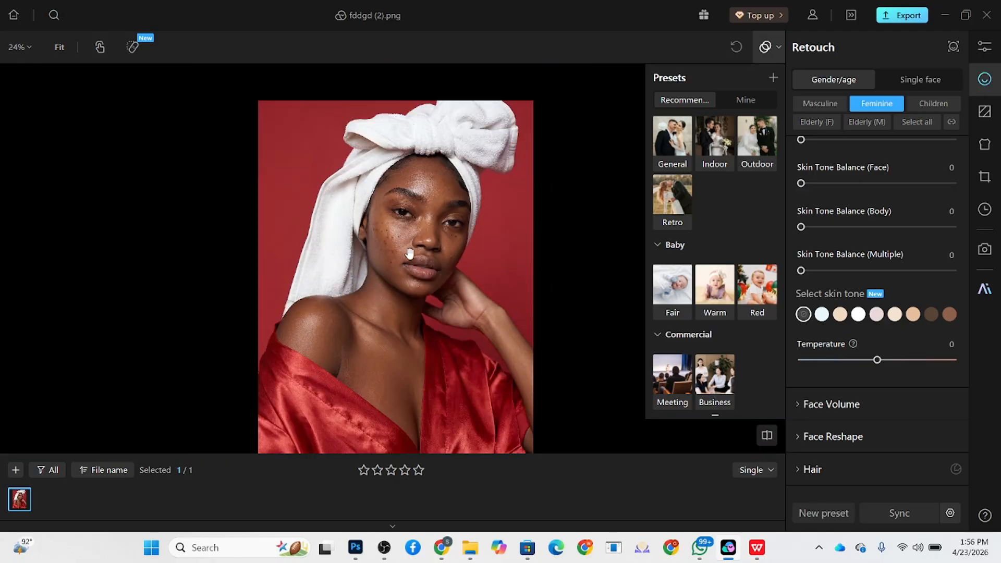
scroll(410, 206, "up", 5)
scroll(448, 307, "up", 3)
left_click_drag(456, 362, 480, 139)
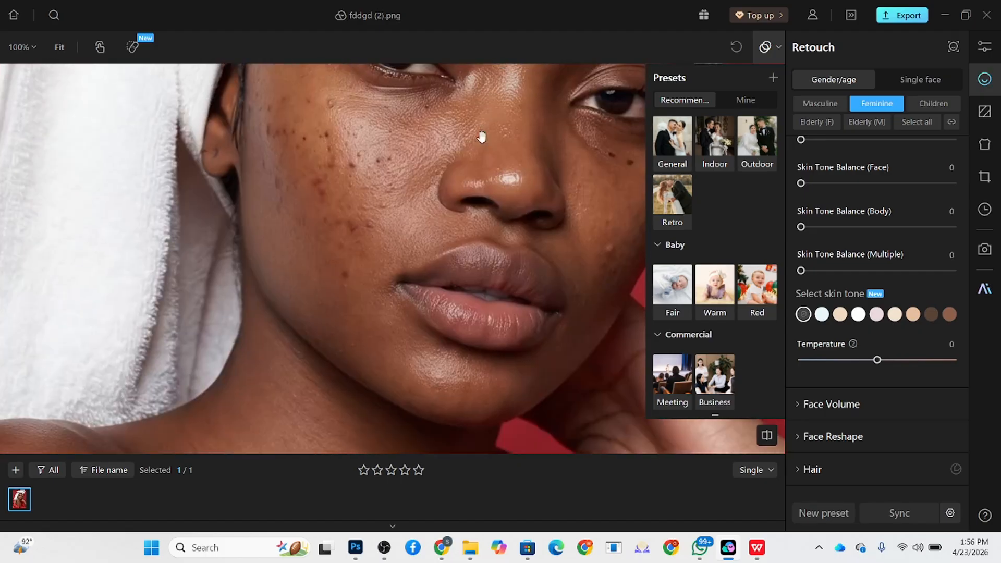
left_click_drag(404, 386, 522, 130)
scroll(320, 239, "down", 5)
left_click_drag(358, 244, 360, 301)
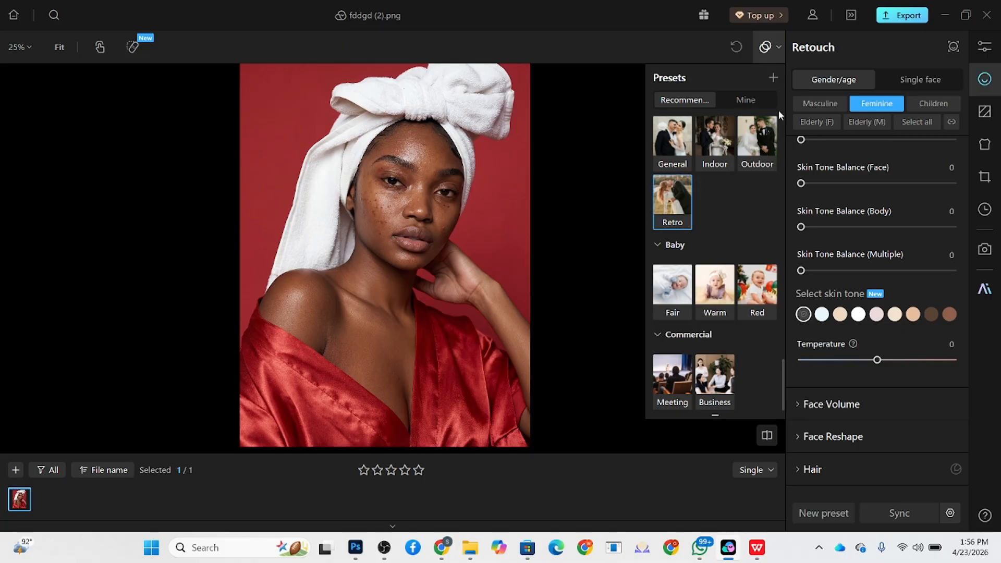
scroll(513, 134, "up", 3)
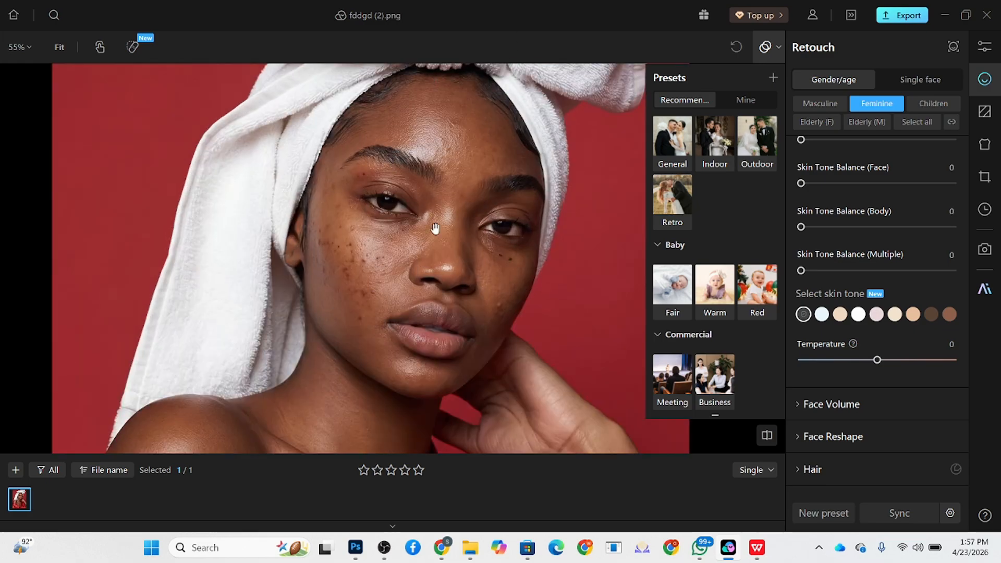
Remove skin blemishes with Acne (Face), Acne (Body) and Body Blemishes at 100 and Moles (Face) removal enabled
scroll(891, 166, "up", 6)
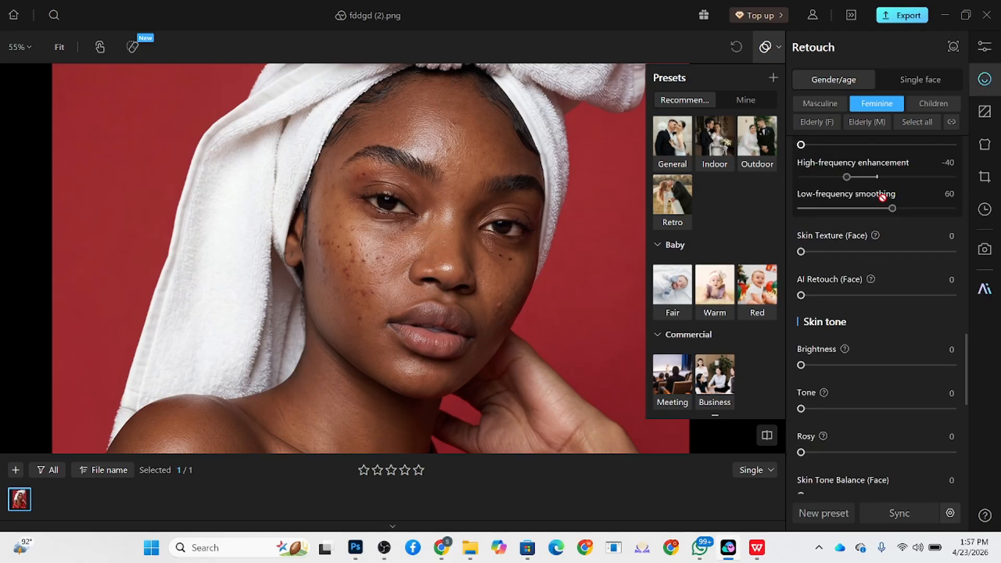
scroll(894, 169, "up", 5)
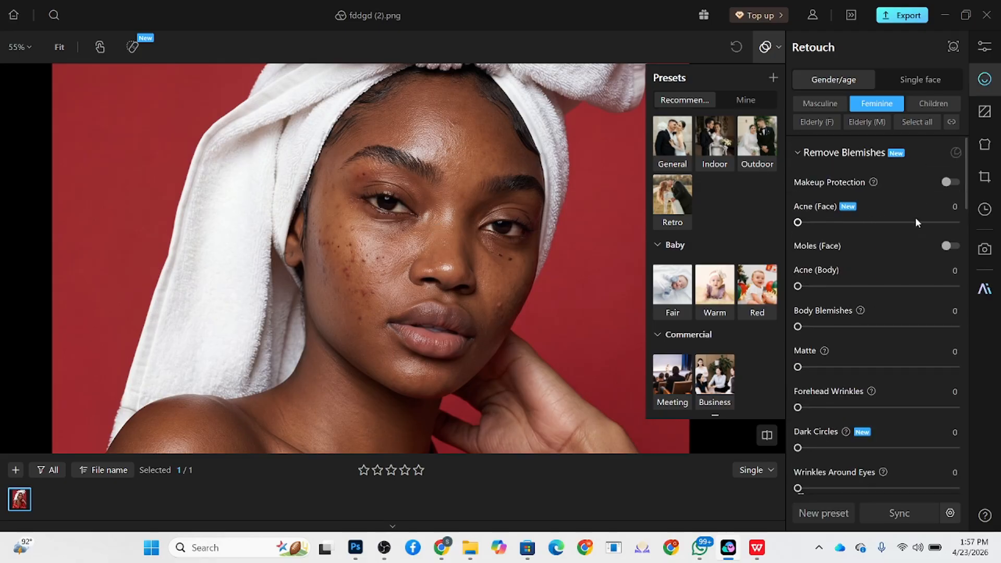
left_click(956, 222)
left_click(956, 286)
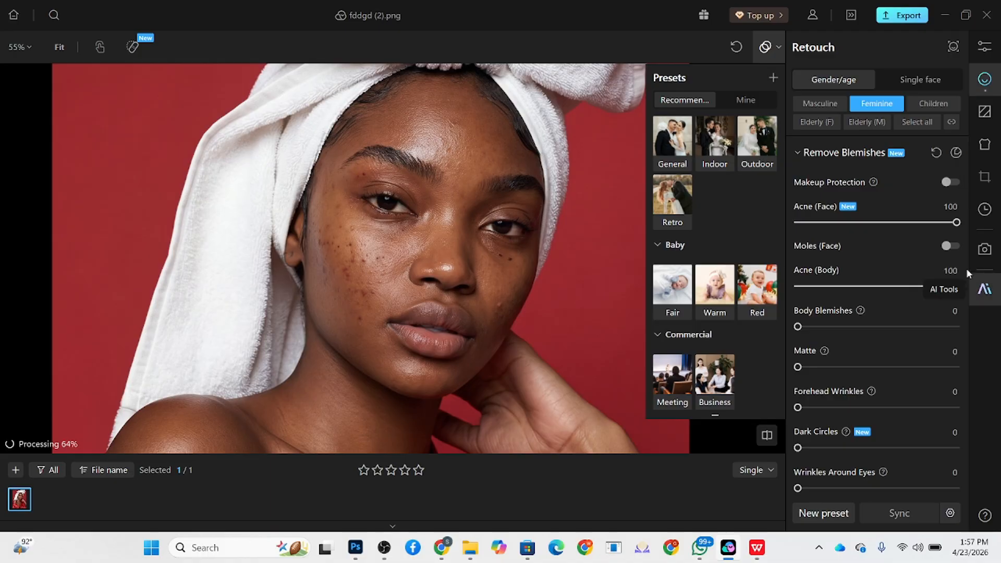
left_click(954, 245)
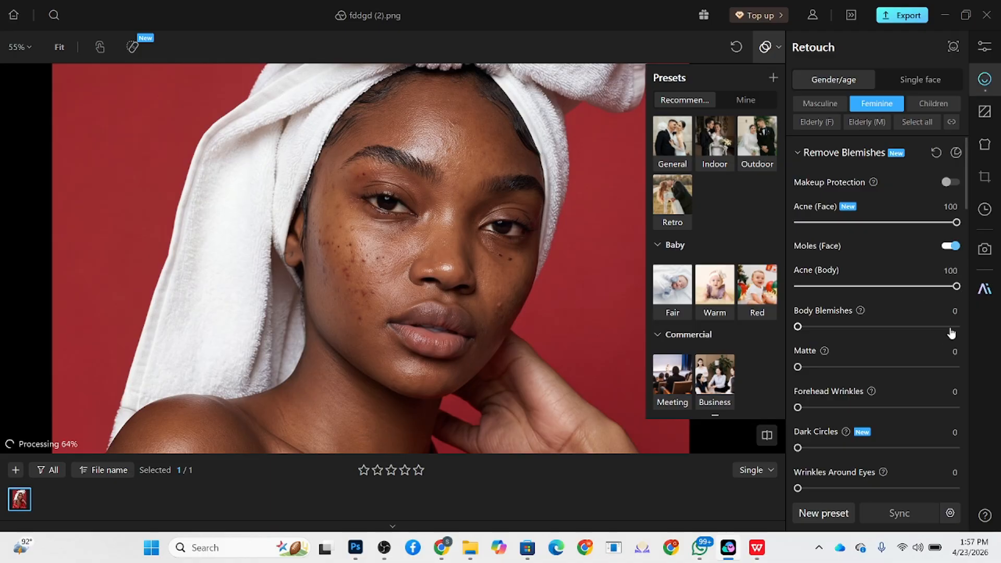
left_click(956, 326)
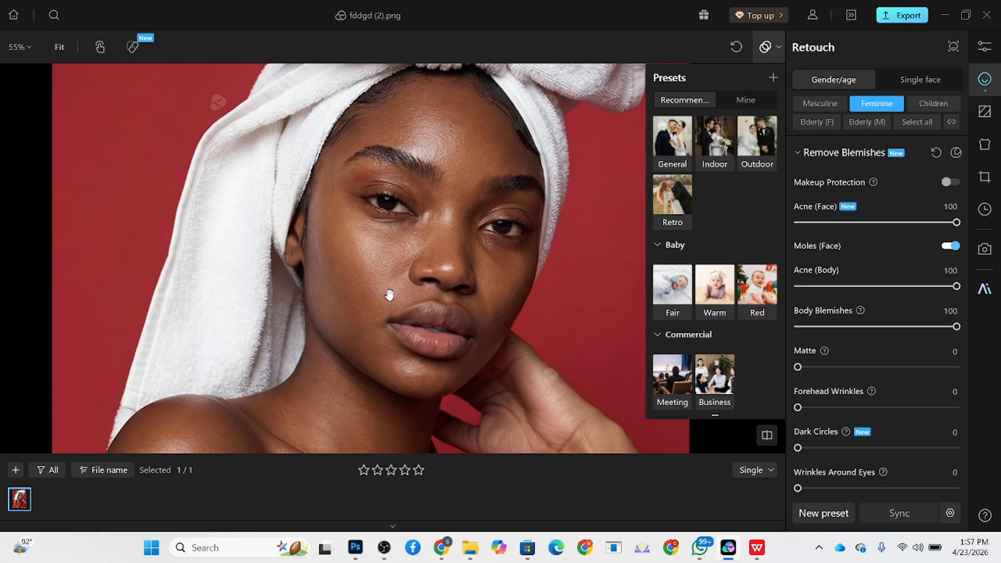
Reduce the shine on the skin by setting Matte to 56
scroll(440, 183, "down", 2)
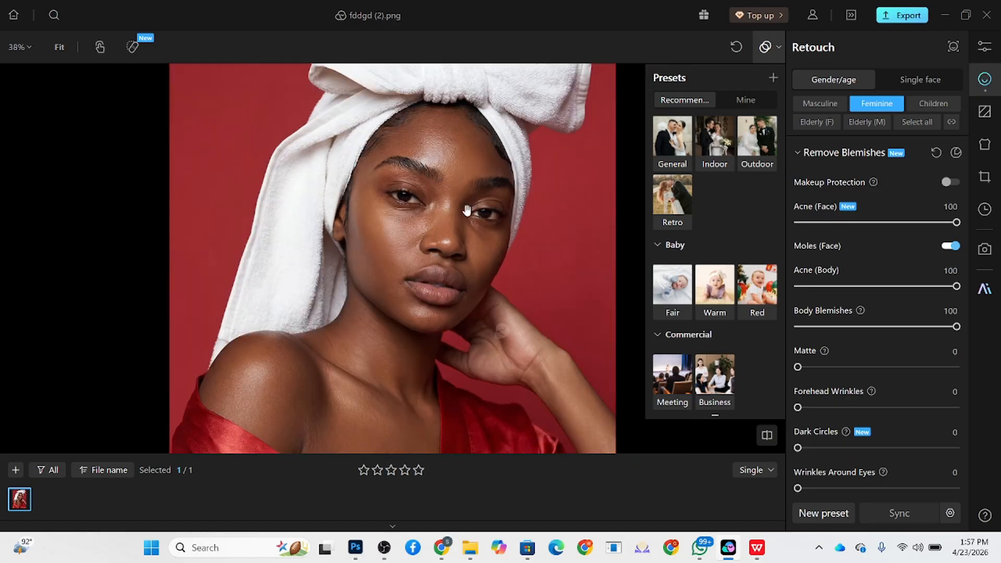
scroll(875, 349, "down", 2)
scroll(875, 353, "down", 1)
scroll(409, 133, "up", 6)
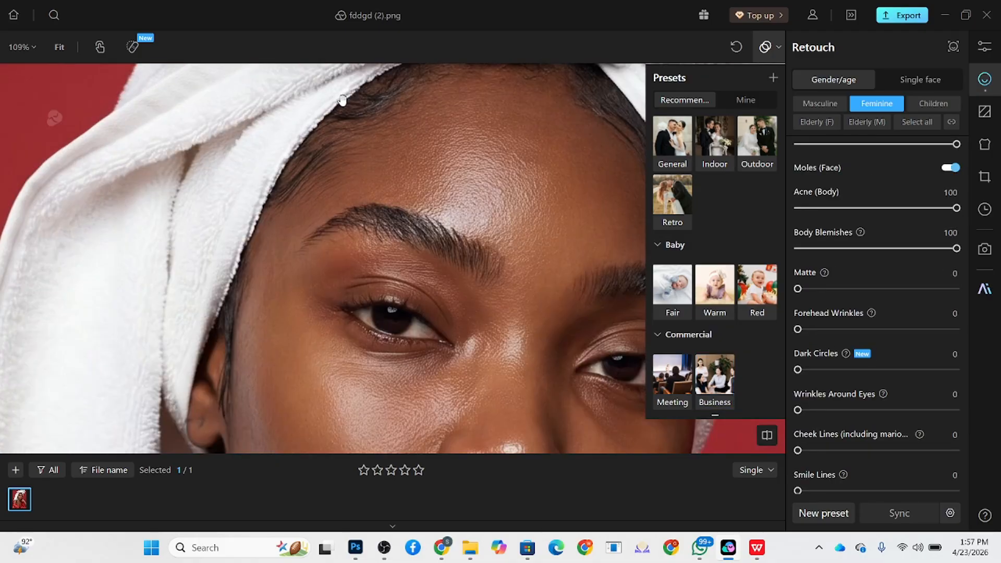
left_click_drag(799, 287, 887, 289)
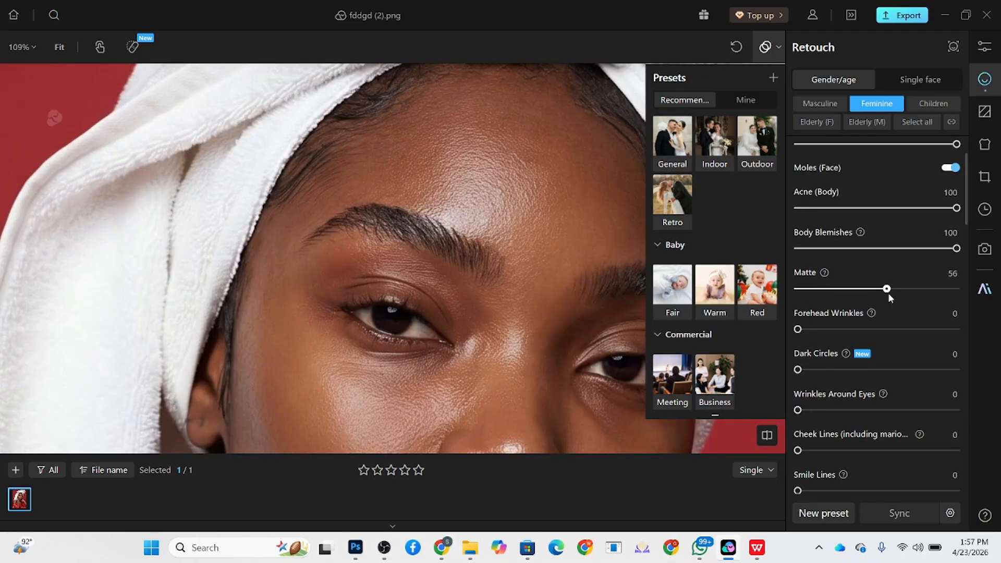
scroll(448, 224, "down", 6)
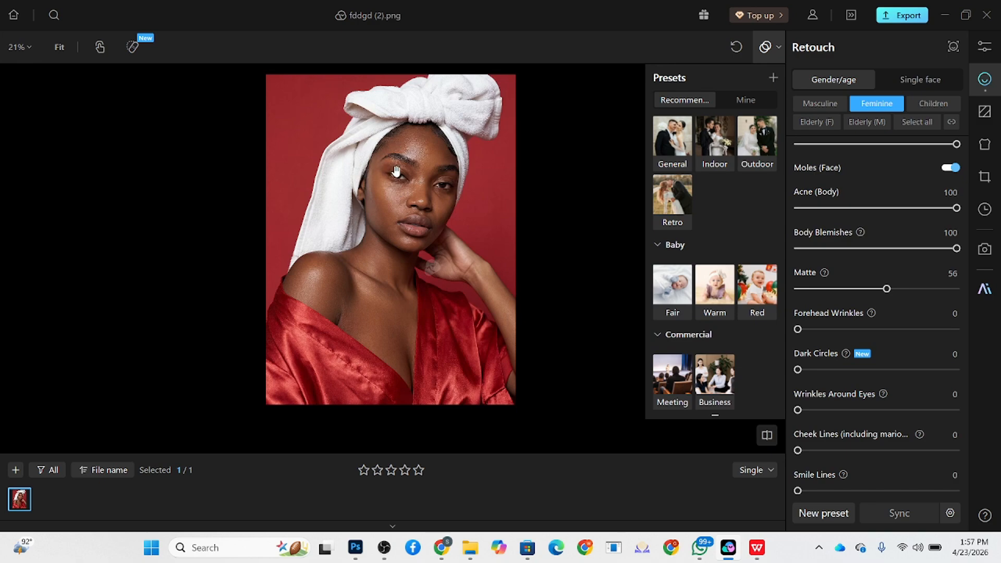
scroll(396, 173, "up", 1)
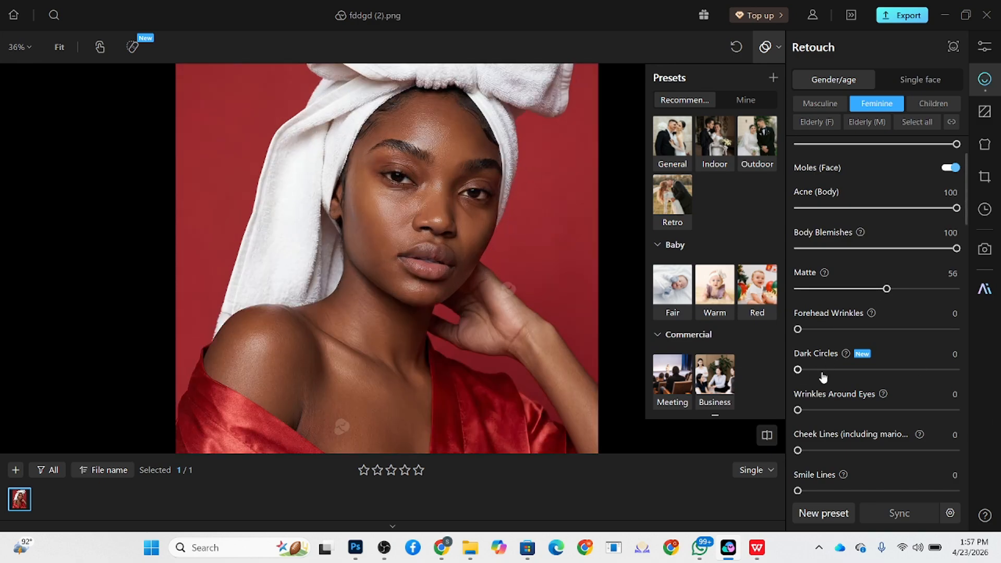
Set Dark Circles removal to 100 and Forehead Wrinkles to 47
left_click_drag(840, 377, 909, 379)
left_click_drag(895, 371, 978, 371)
left_click_drag(851, 334, 872, 331)
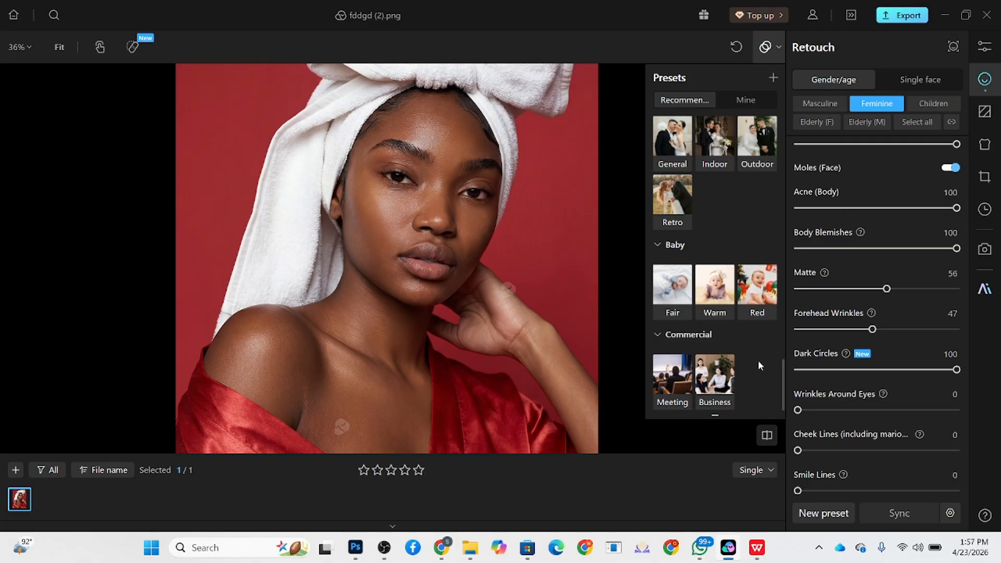
Apply the Smooth and Lift effect to the Eyes with an intensity of 49
scroll(837, 405, "down", 15)
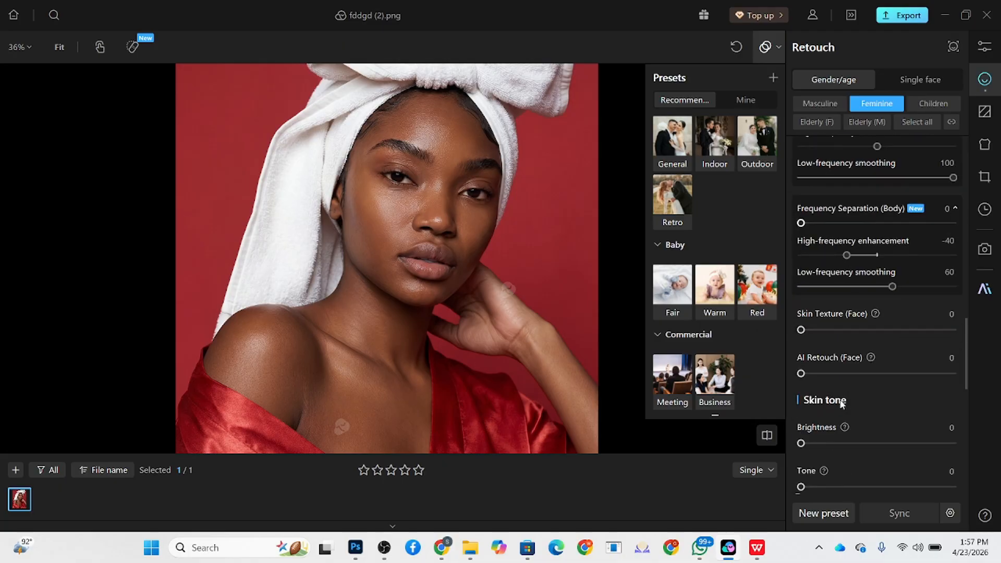
scroll(842, 404, "down", 3)
scroll(798, 352, "down", 6)
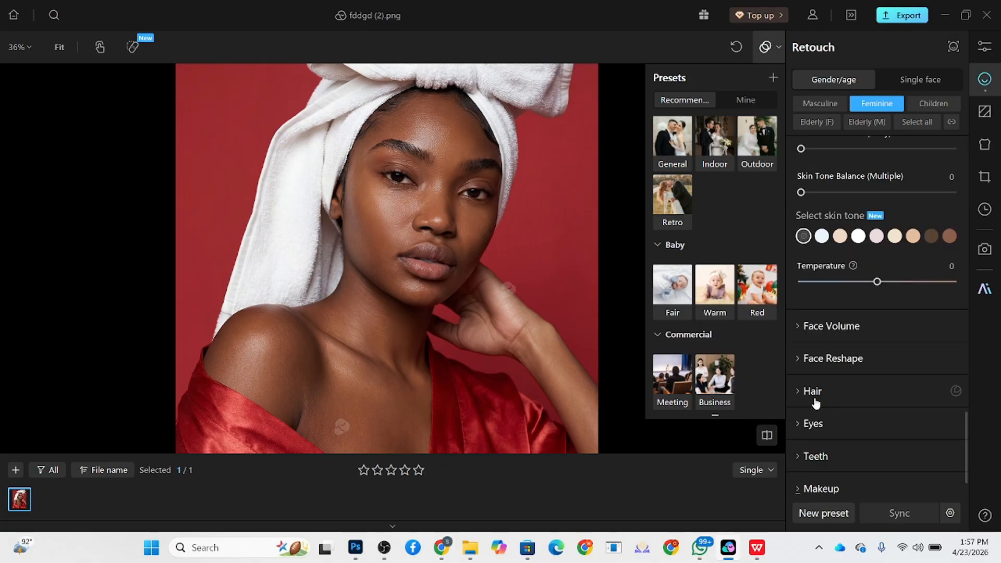
left_click(822, 328)
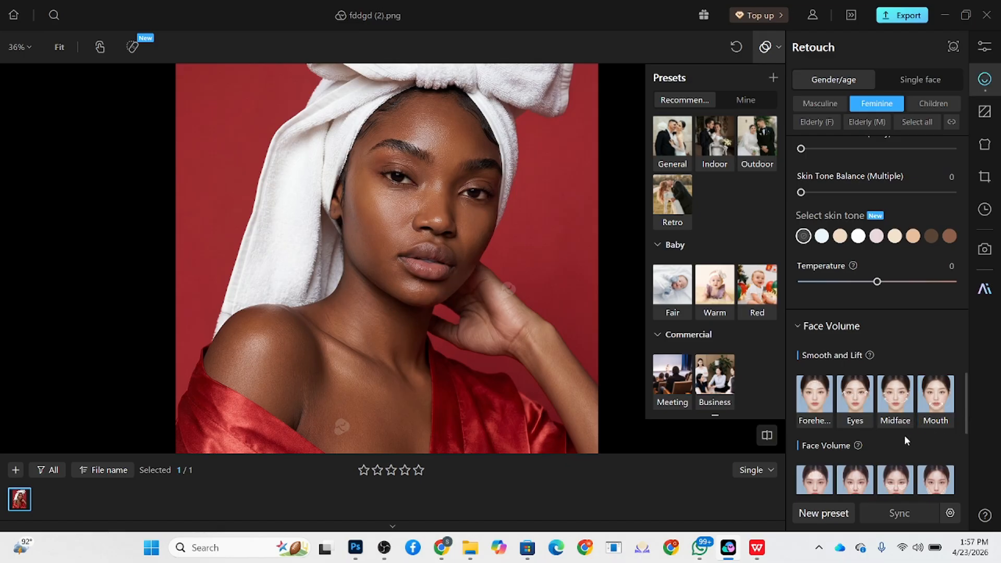
left_click(857, 398)
scroll(454, 209, "up", 4)
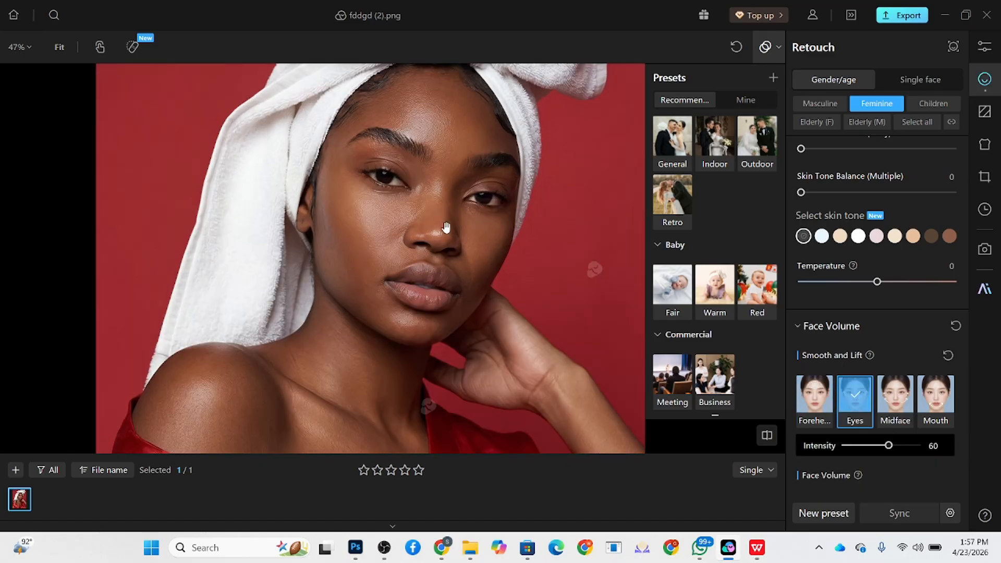
scroll(496, 214, "down", 4)
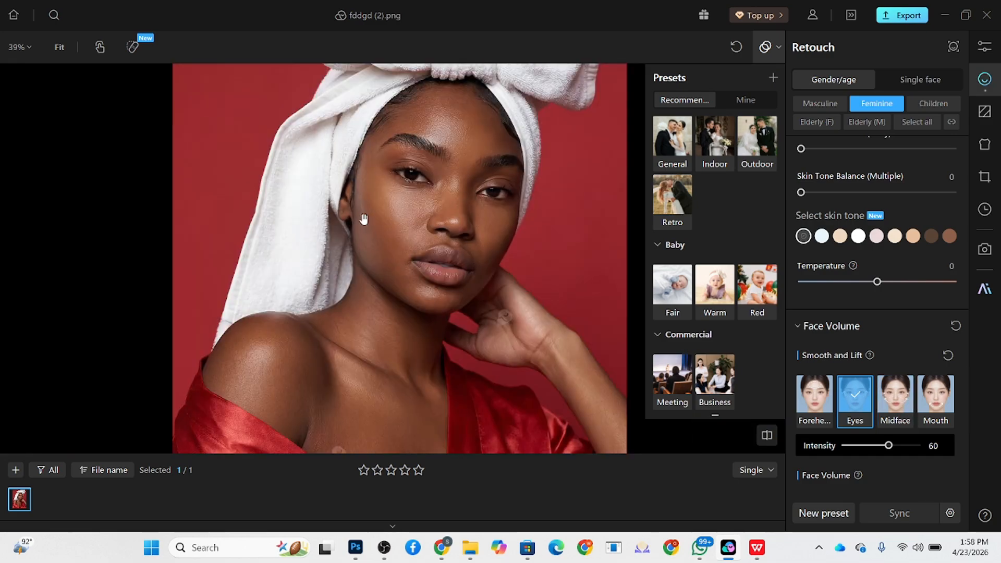
left_click_drag(888, 446, 880, 450)
scroll(891, 391, "down", 1)
scroll(851, 380, "down", 2)
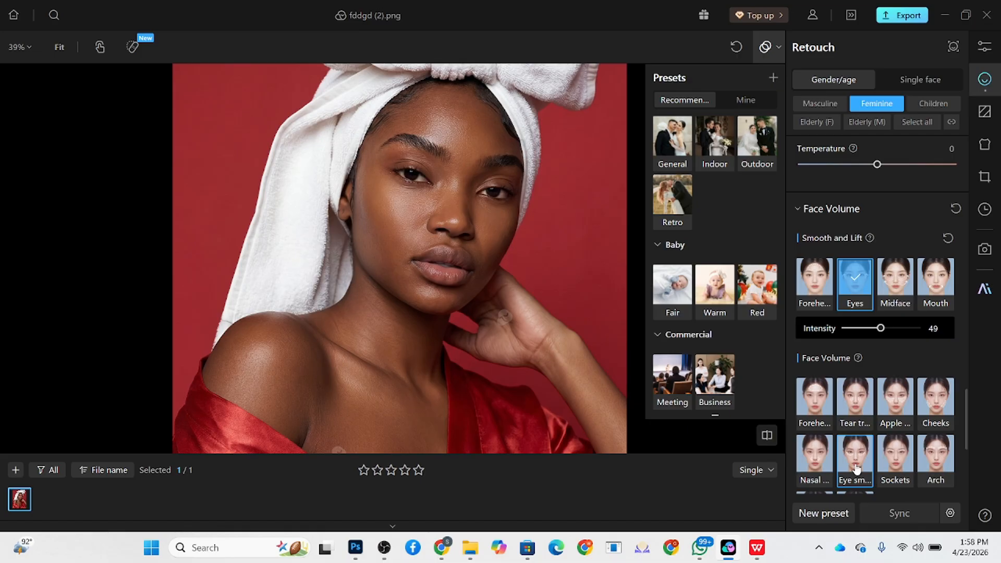
left_click(858, 413)
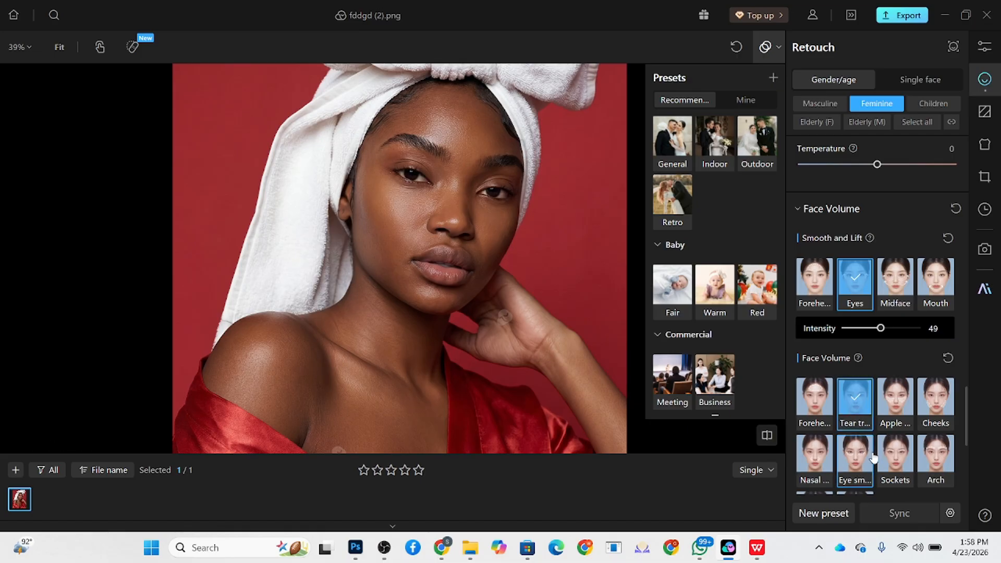
scroll(865, 448, "down", 2)
left_click_drag(899, 483, 840, 484)
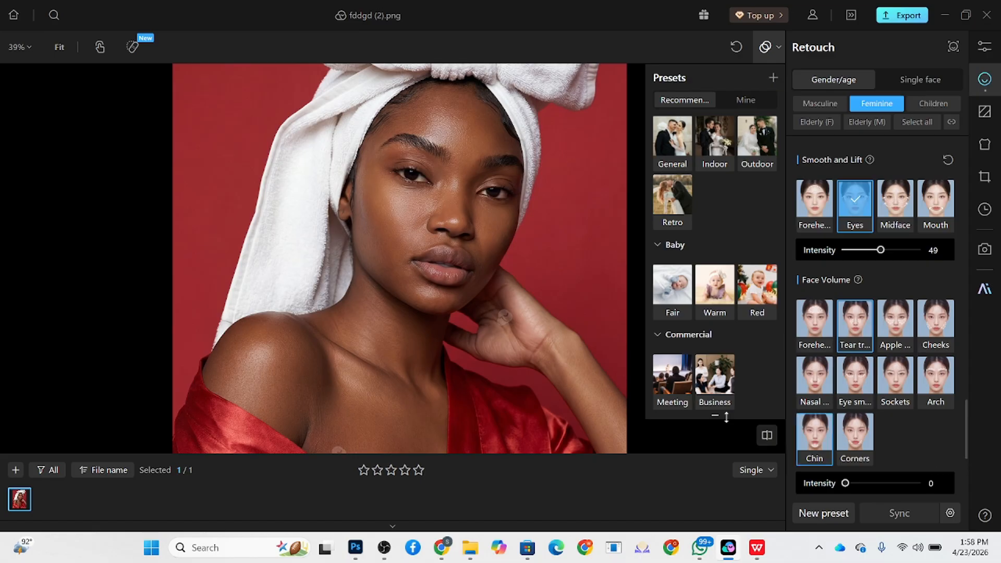
Add Face Volume to the Apple area at intensity 53 and to the Cheeks at a reduced intensity
left_click(898, 325)
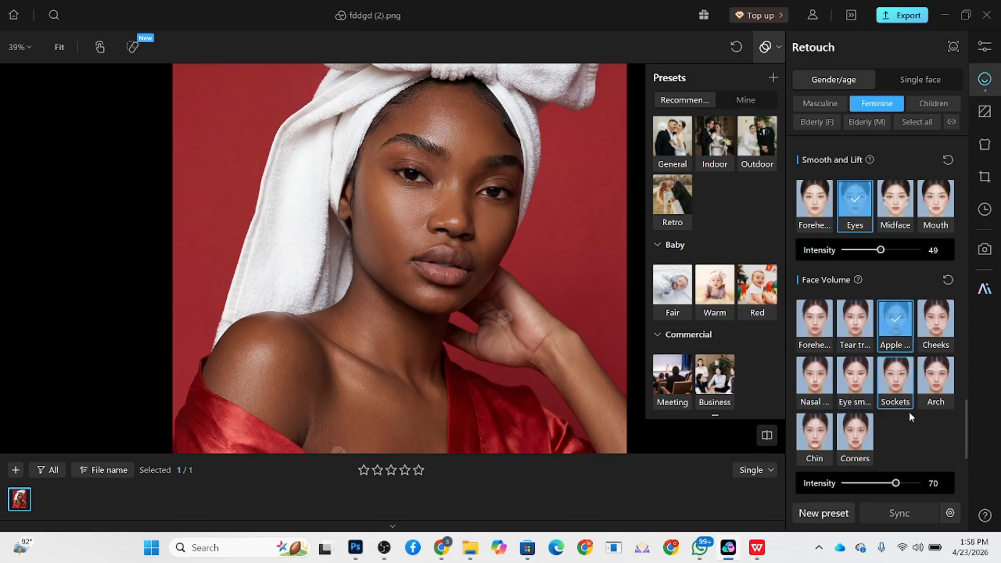
left_click(884, 485)
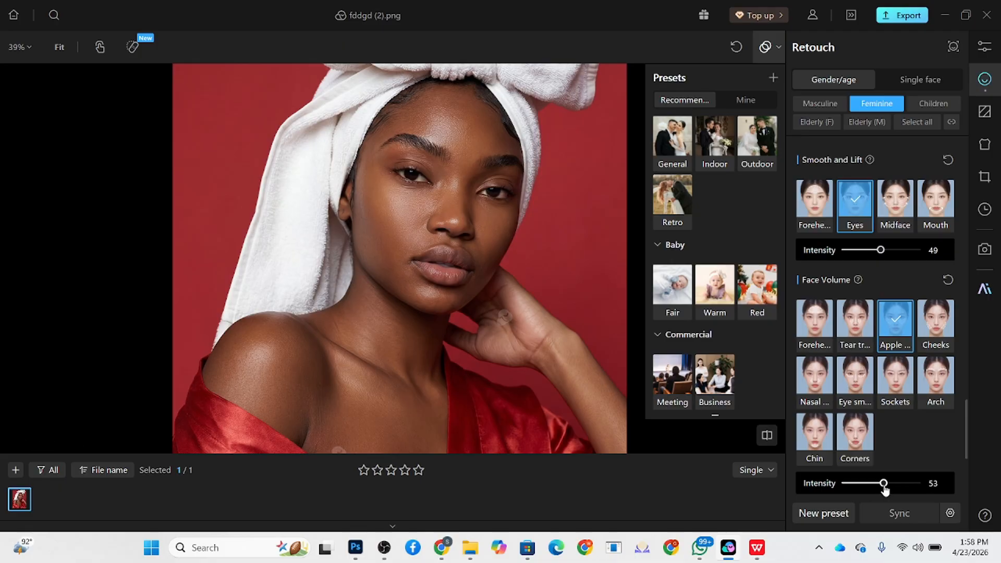
left_click(937, 332)
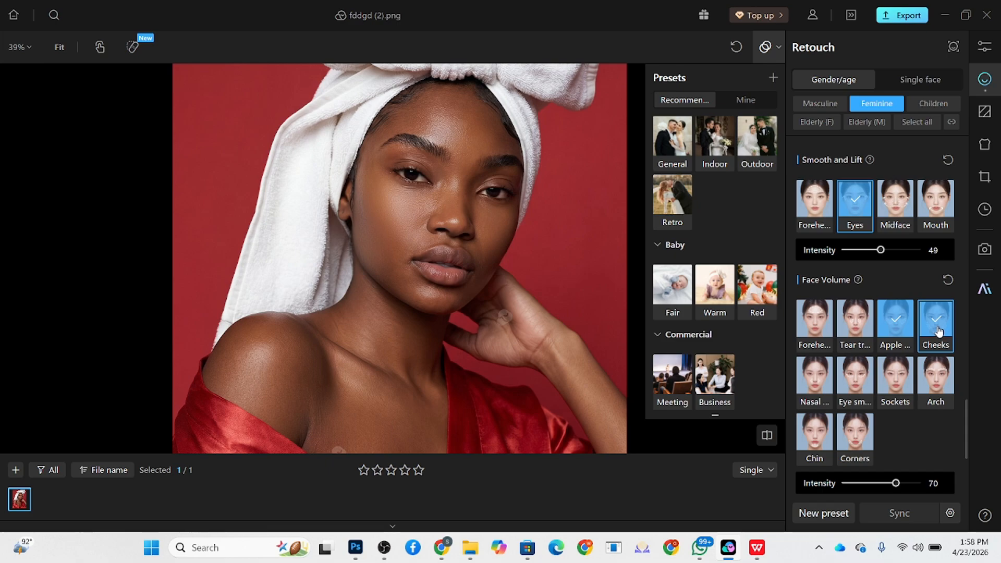
left_click(867, 484)
Add Face Volume to the Corners with a raised intensity and to the Chin at intensity 36
left_click(853, 433)
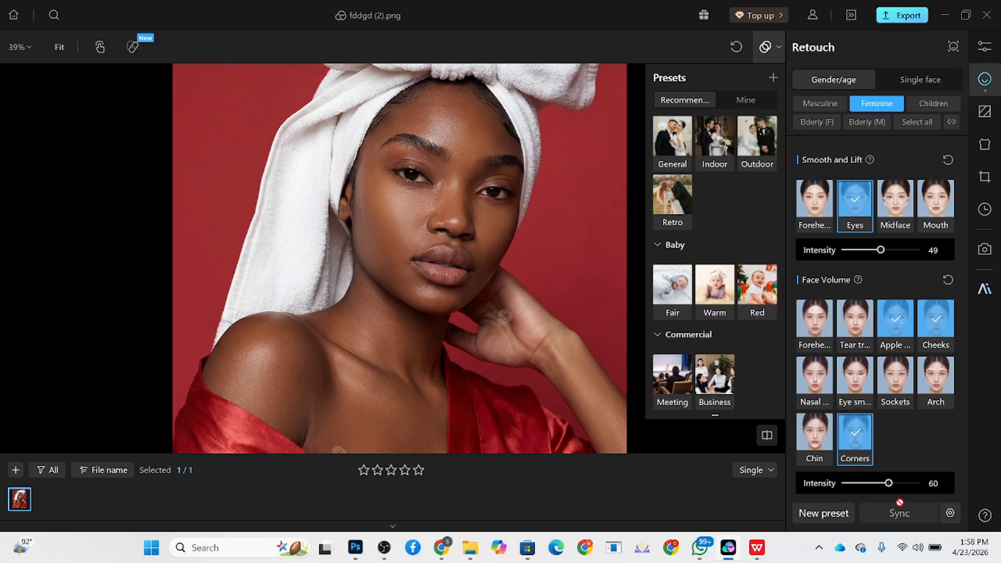
mouse_move(888, 483)
left_mouse_down()
mouse_move(940, 484)
mouse_move(823, 485)
mouse_move(917, 485)
mouse_move(905, 483)
left_mouse_up()
left_click(816, 447)
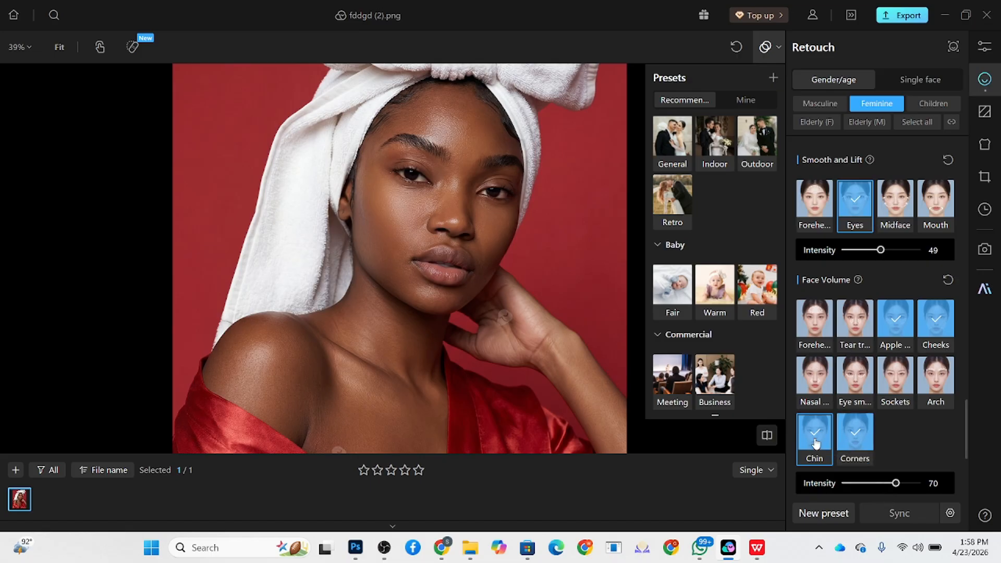
left_click(874, 483)
left_click_drag(875, 486, 872, 485)
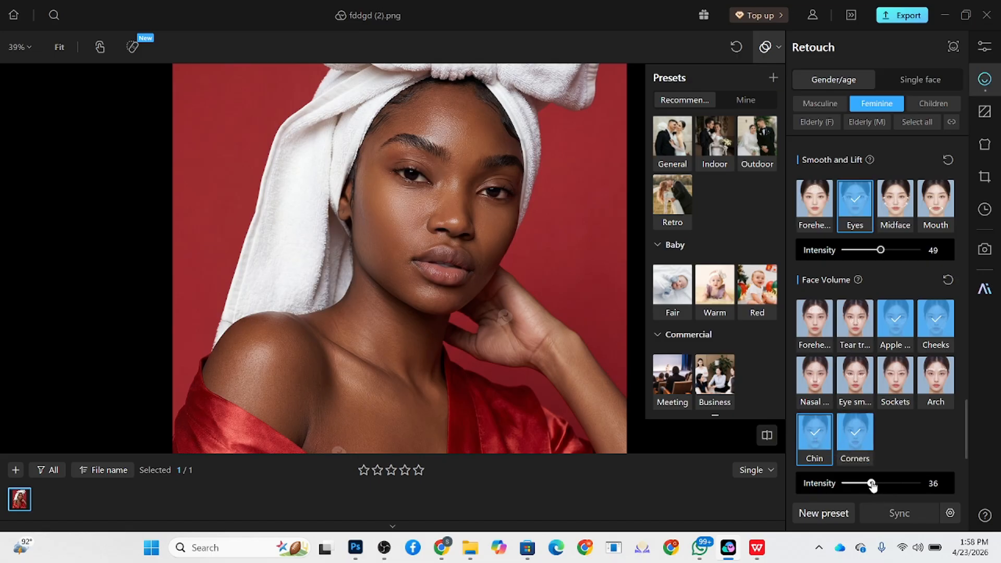
Set the Frequency Separation for the face to 100
scroll(459, 163, "up", 3)
left_click(459, 163)
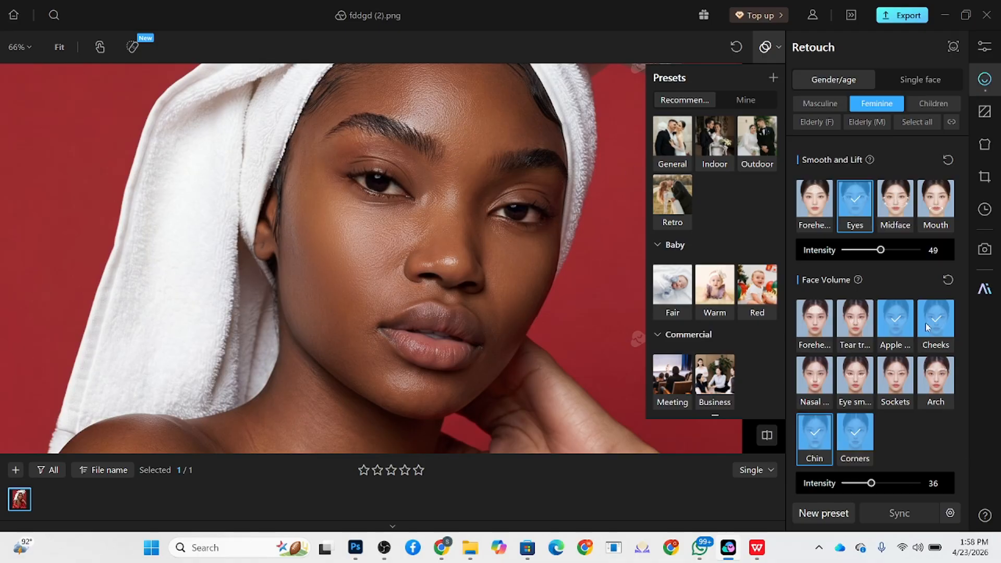
scroll(868, 402, "down", 2)
scroll(870, 389, "up", 2)
scroll(886, 310, "up", 10)
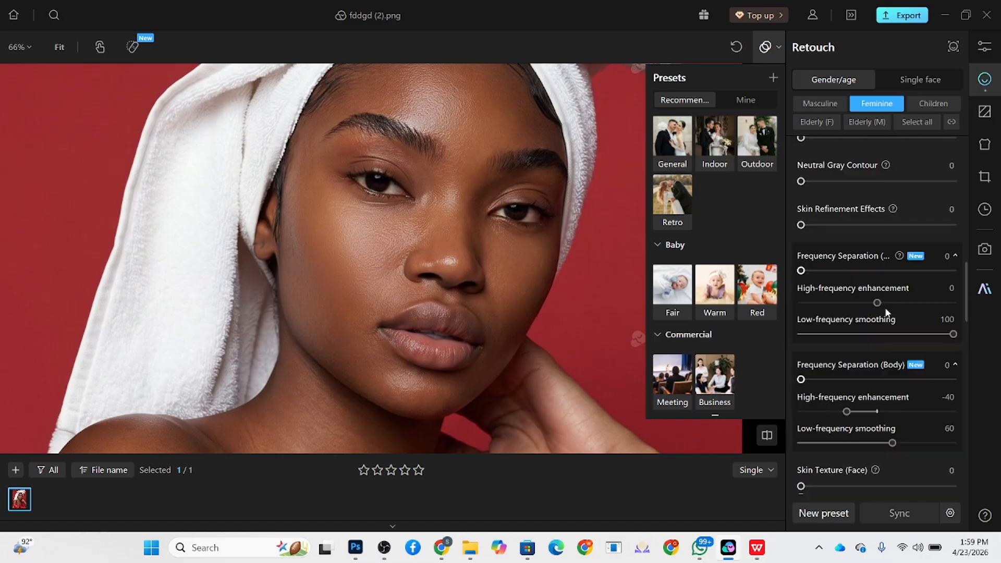
scroll(886, 310, "up", 3)
scroll(880, 302, "down", 3)
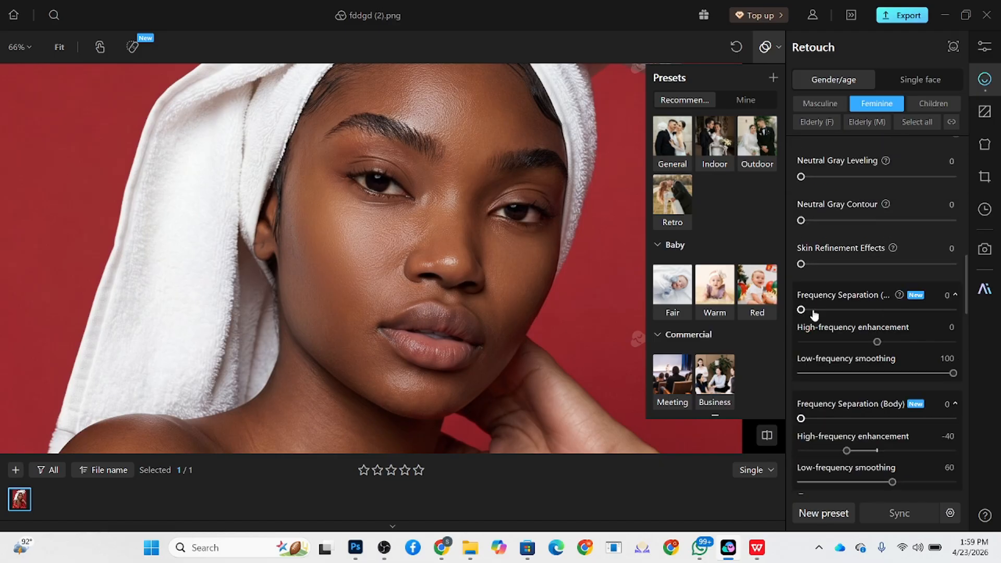
left_click_drag(801, 309, 911, 320)
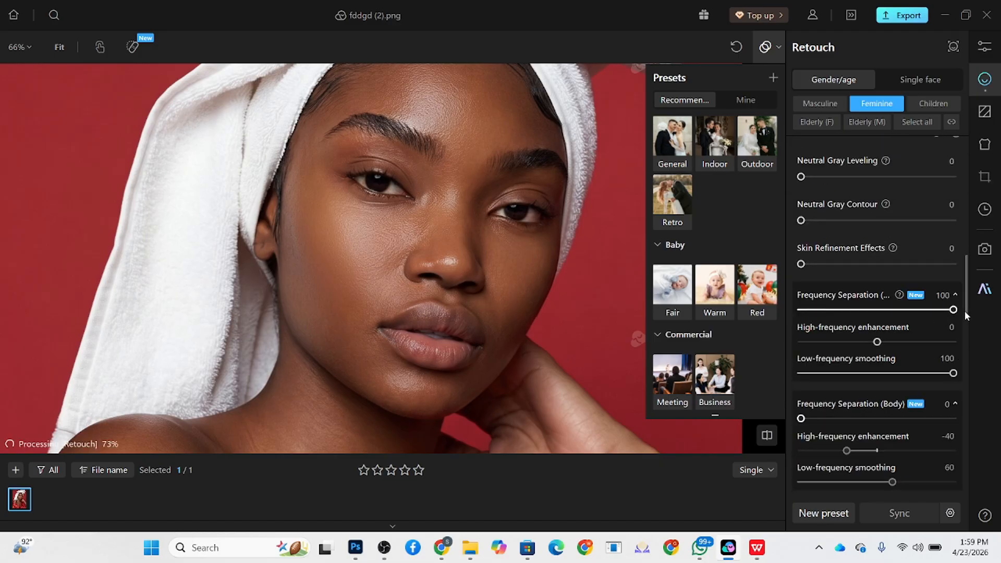
Lower the face Frequency Separation to 87 and set its High-frequency enhancement to 17
scroll(457, 218, "down", 4)
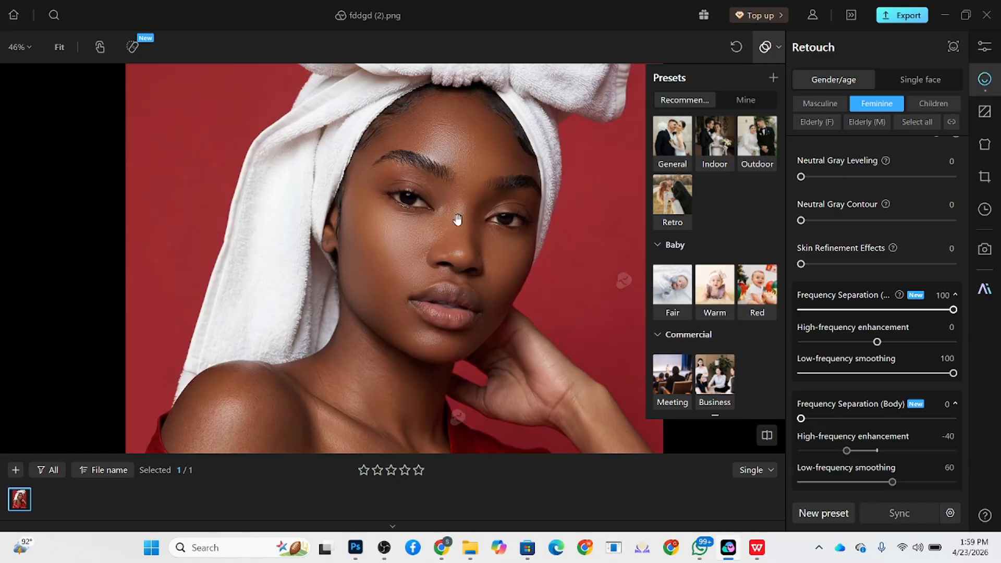
left_click_drag(945, 315, 919, 309)
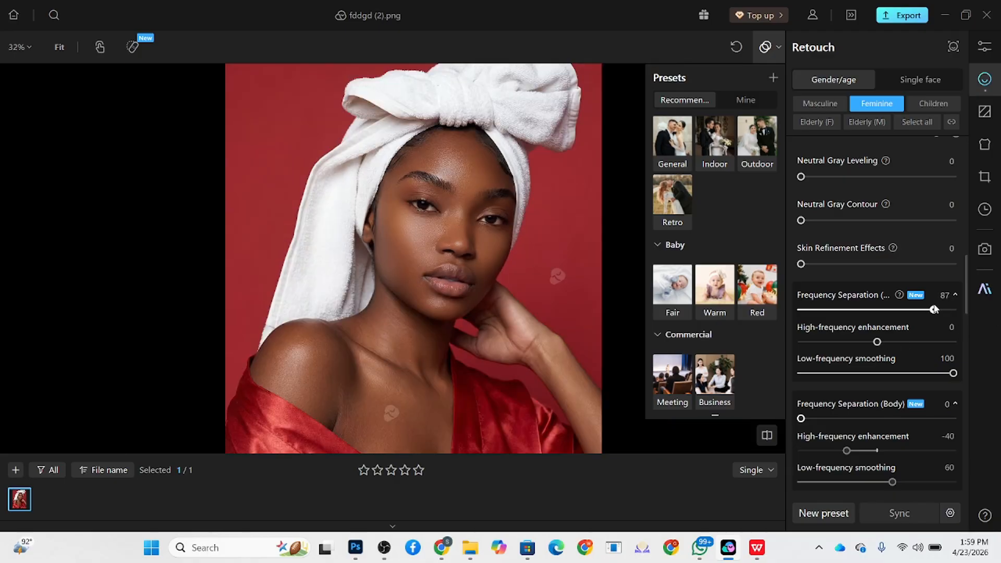
left_click(889, 341)
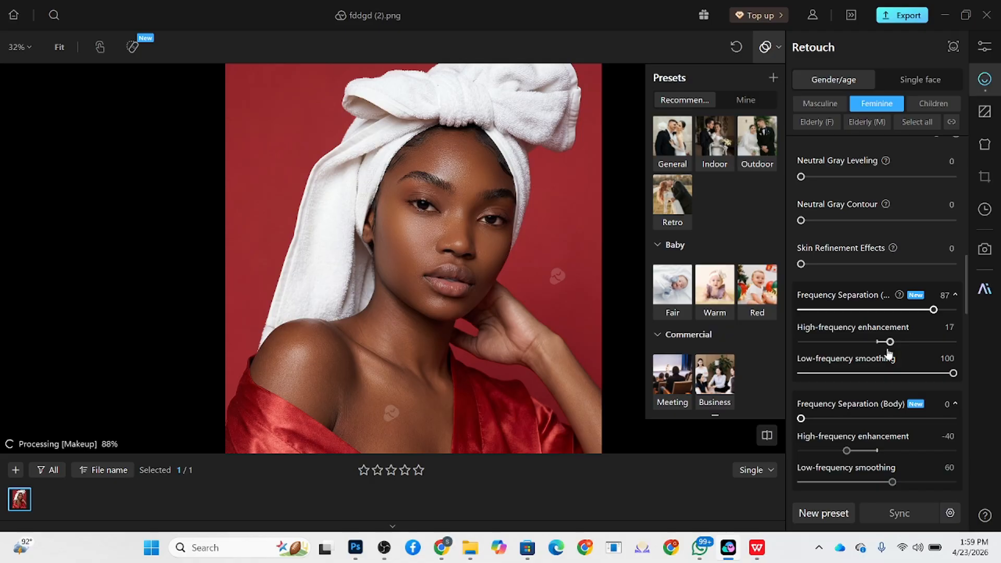
Set Skin Refinement Effects to 43, Neutral Gray Leveling to 71 and Neutral Gray Contour to 67
scroll(465, 205, "up", 4)
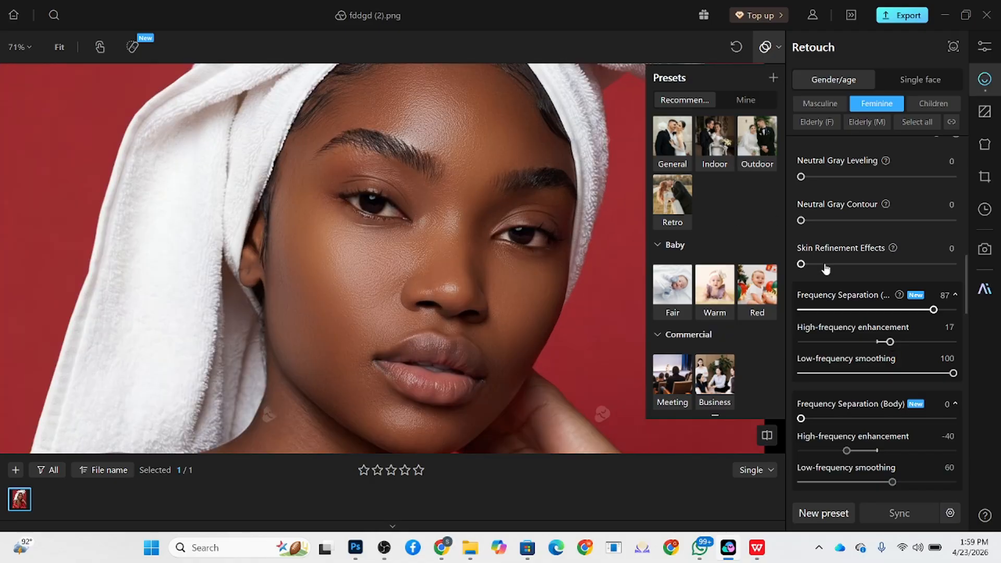
left_click_drag(801, 264, 867, 264)
left_click(908, 177)
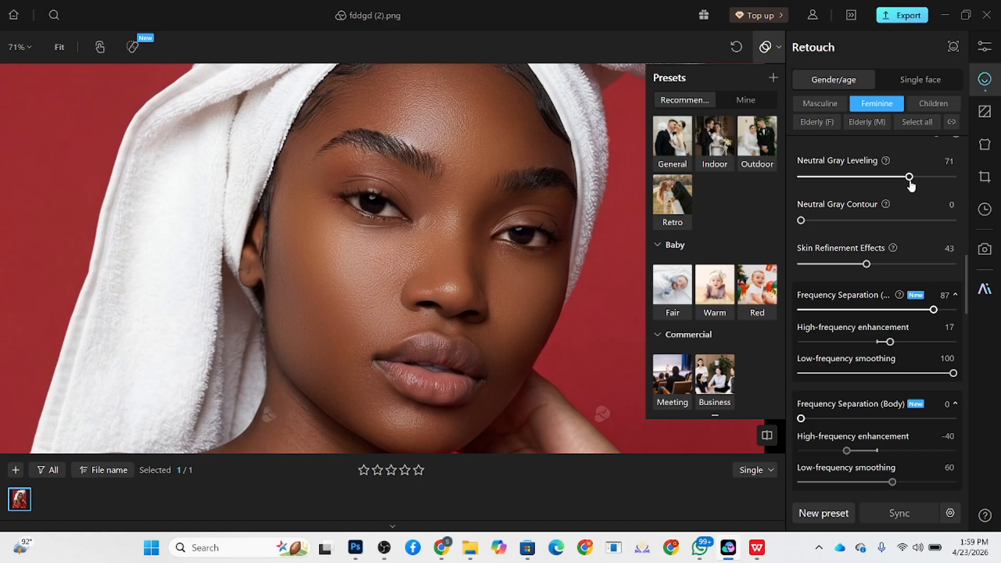
scroll(518, 186, "down", 2)
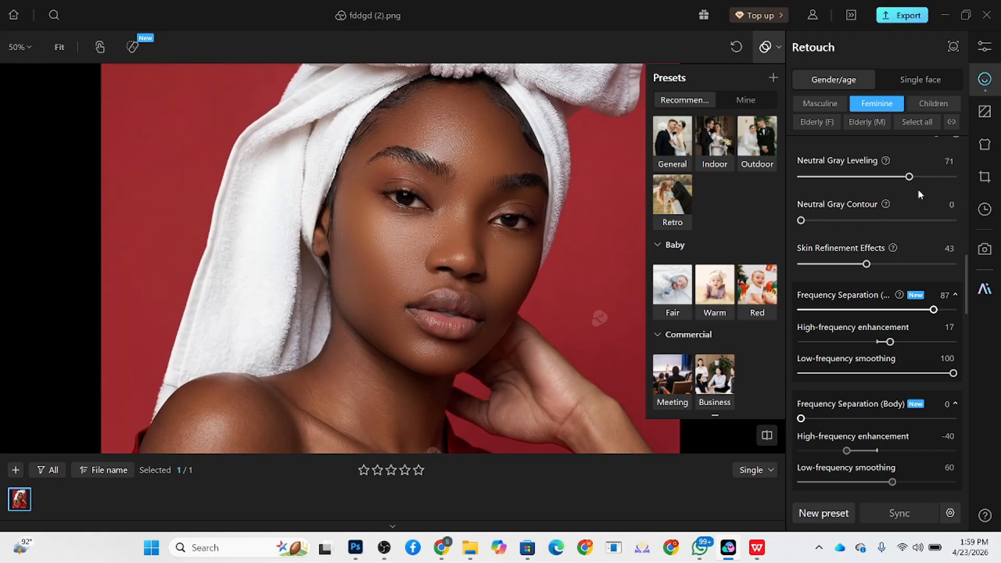
left_click_drag(839, 225, 903, 224)
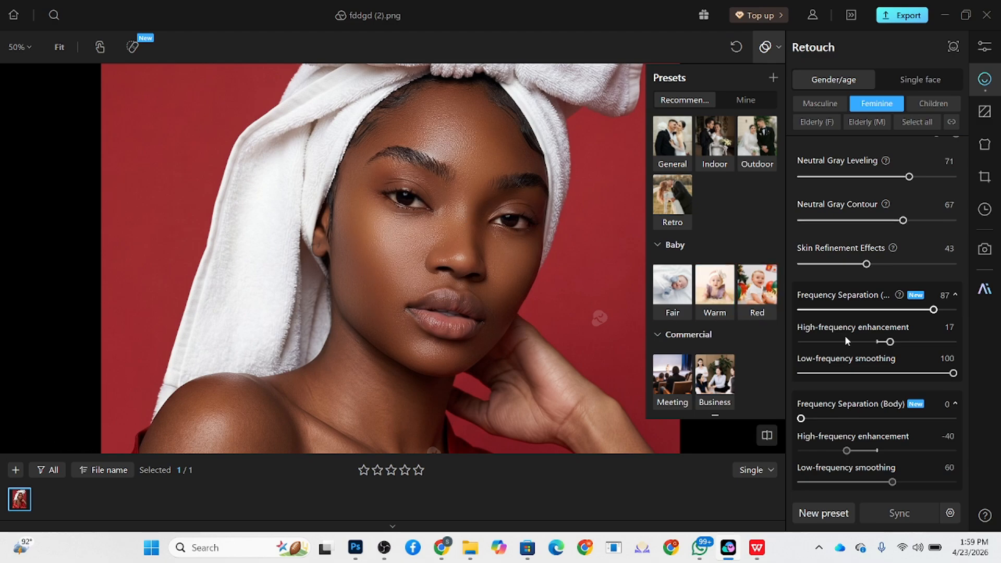
Set the body Frequency Separation to 100, with Low-frequency smoothing at 100 and High-frequency enhancement at -17
scroll(869, 372, "down", 1)
left_click_drag(834, 378, 954, 379)
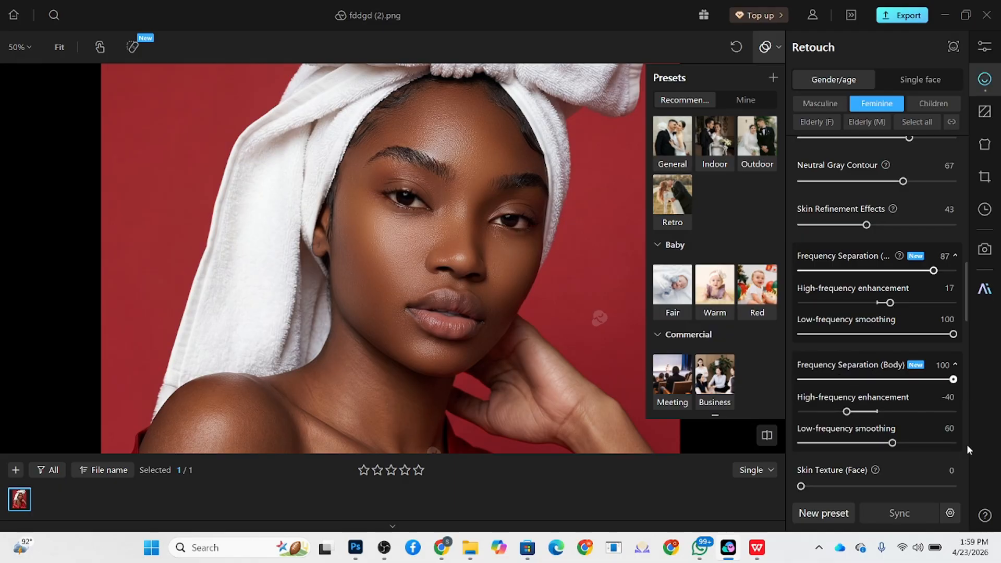
left_click(949, 443)
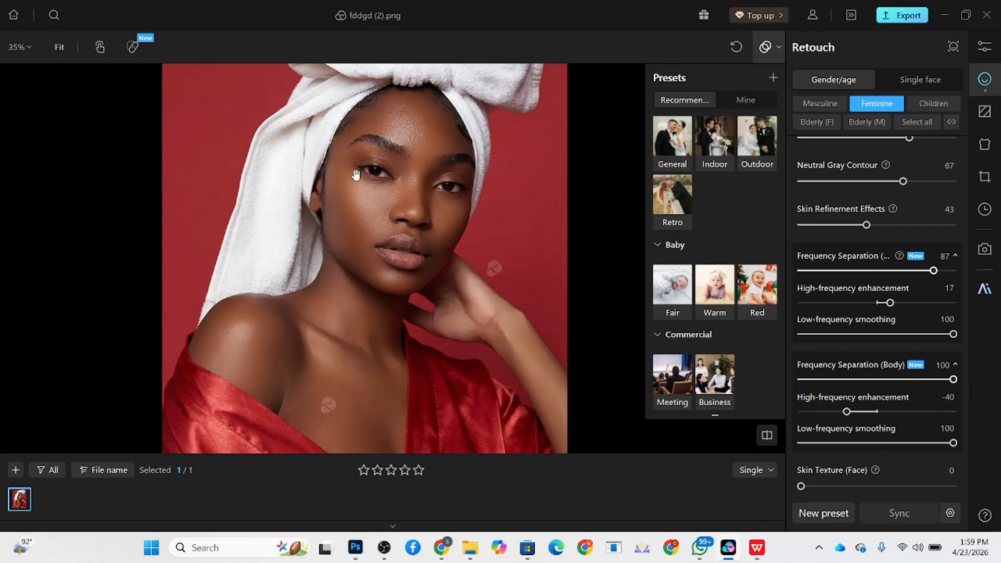
left_click(864, 411)
key("space")
Set the skin tone Brightness to 35 and the Tone to 17
scroll(877, 380, "down", 3)
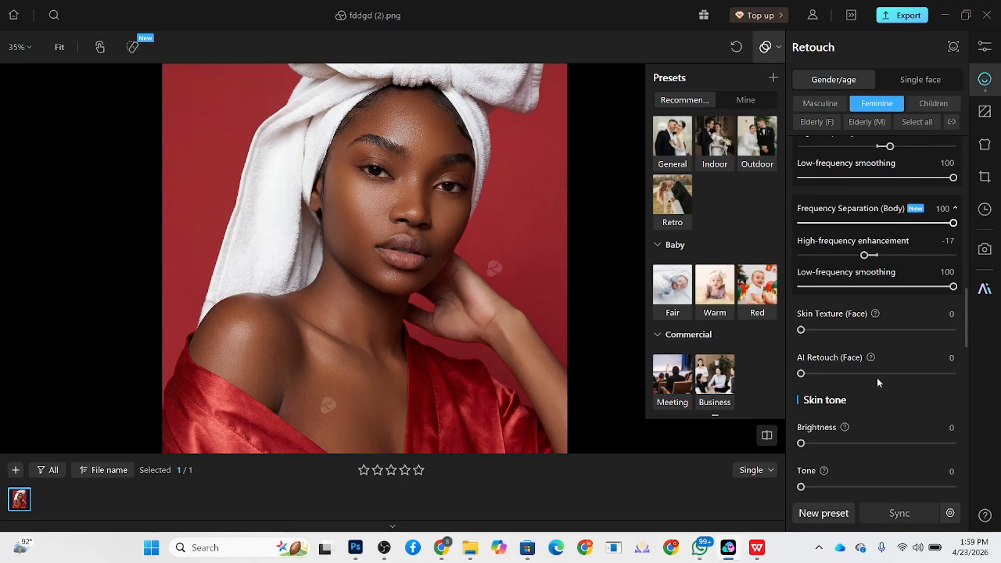
scroll(877, 378, "down", 2)
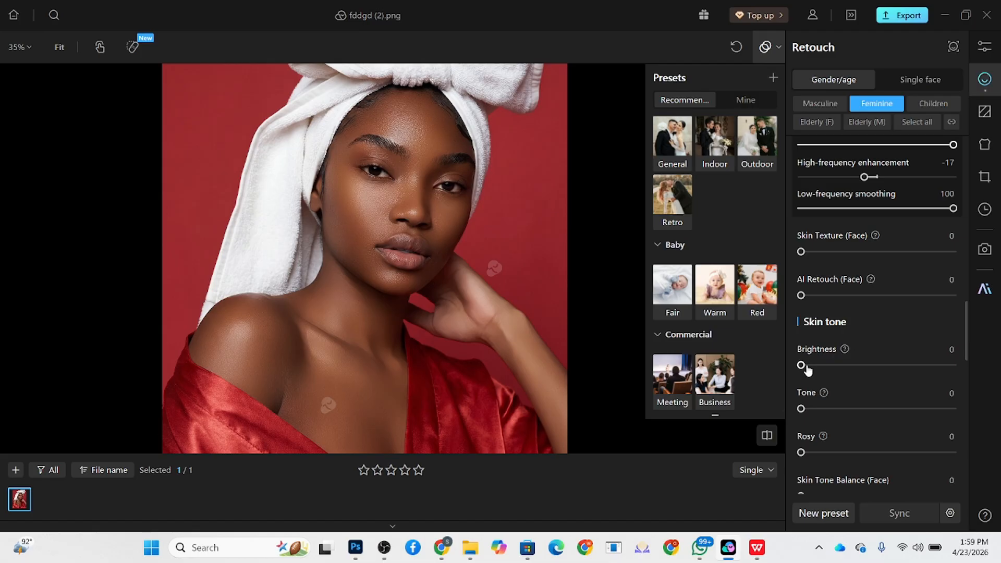
left_click_drag(807, 368, 837, 370)
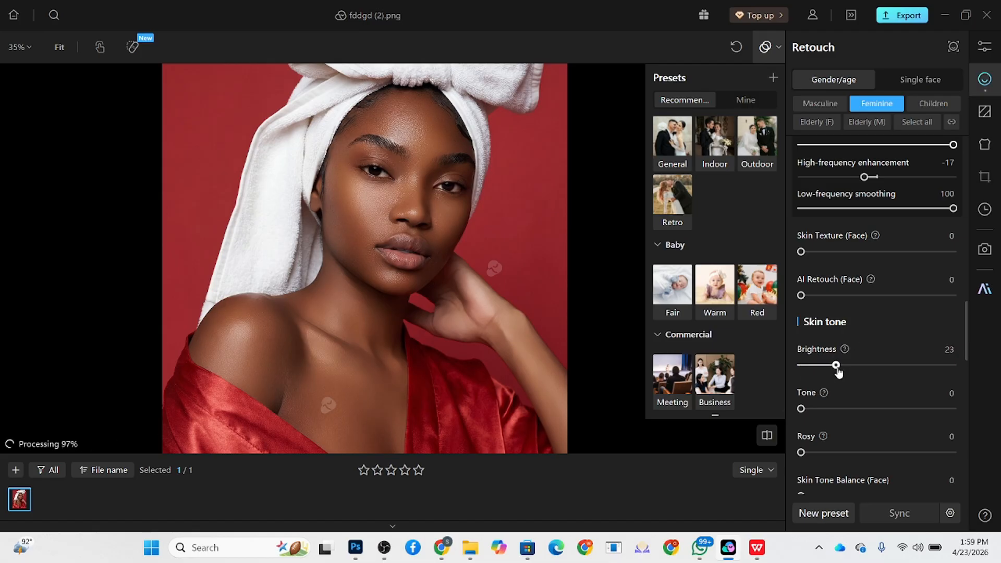
mouse_move(828, 413)
left_mouse_down()
mouse_move(880, 410)
mouse_move(826, 411)
left_mouse_up()
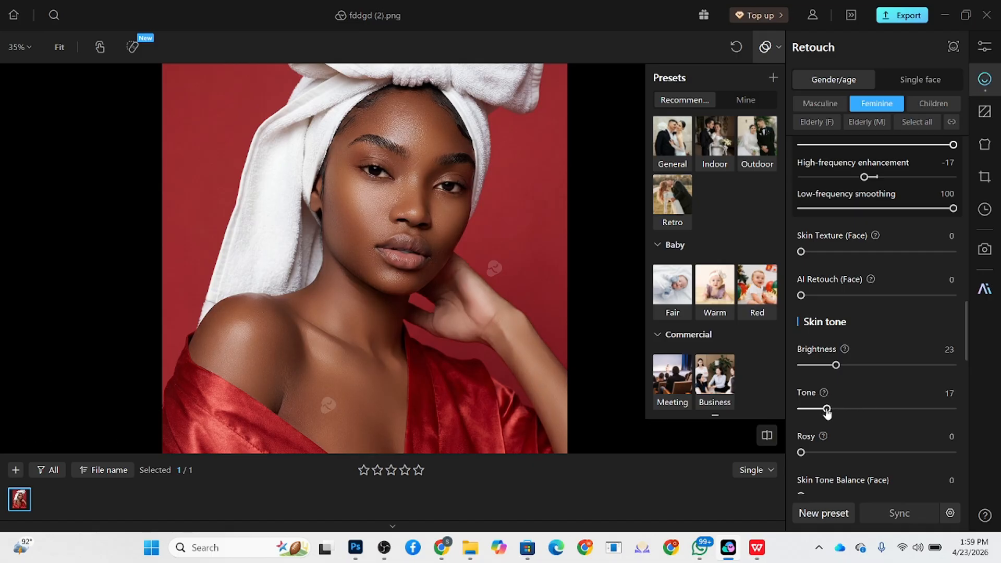
left_click_drag(854, 369, 873, 374)
left_click_drag(876, 365, 854, 364)
scroll(327, 168, "down", 2)
scroll(378, 156, "up", 2)
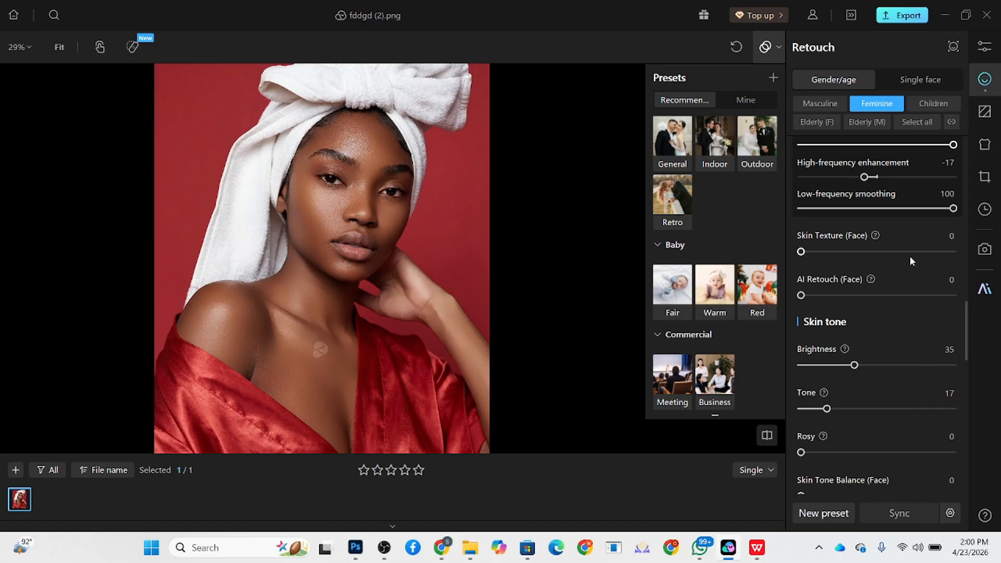
Raise the Neutral Gray Contour to its maximum
scroll(909, 258, "up", 3)
scroll(909, 270, "up", 2)
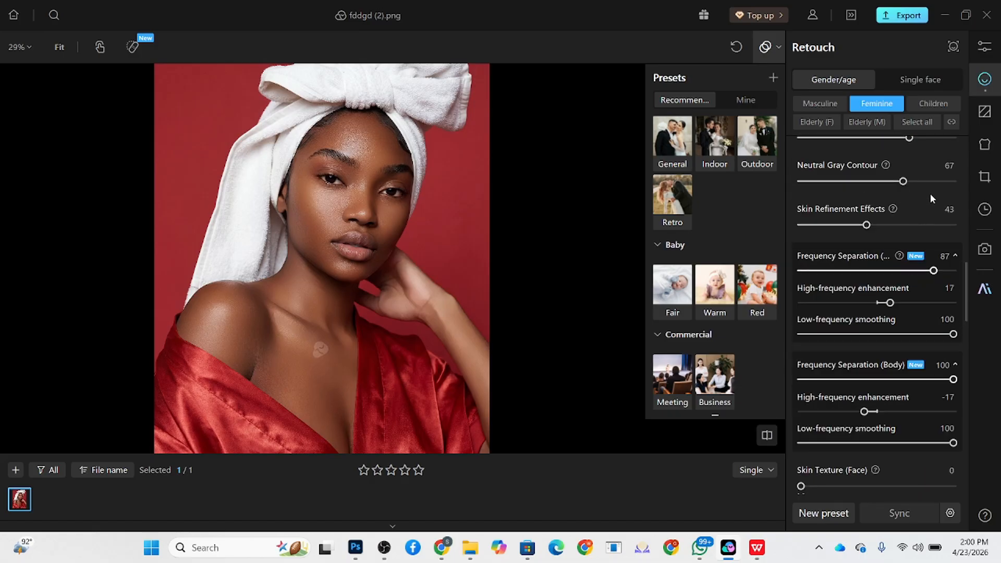
left_click(953, 181)
Set the Skin Tone Balance to 50 for Face, 24 for Body and 37 for Multiple
scroll(907, 365, "down", 5)
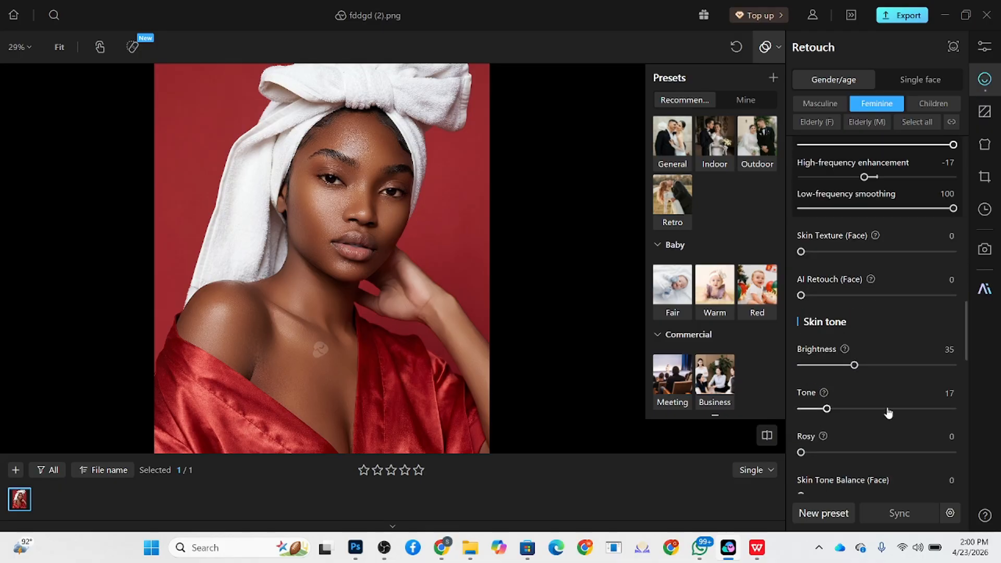
scroll(854, 411, "down", 3)
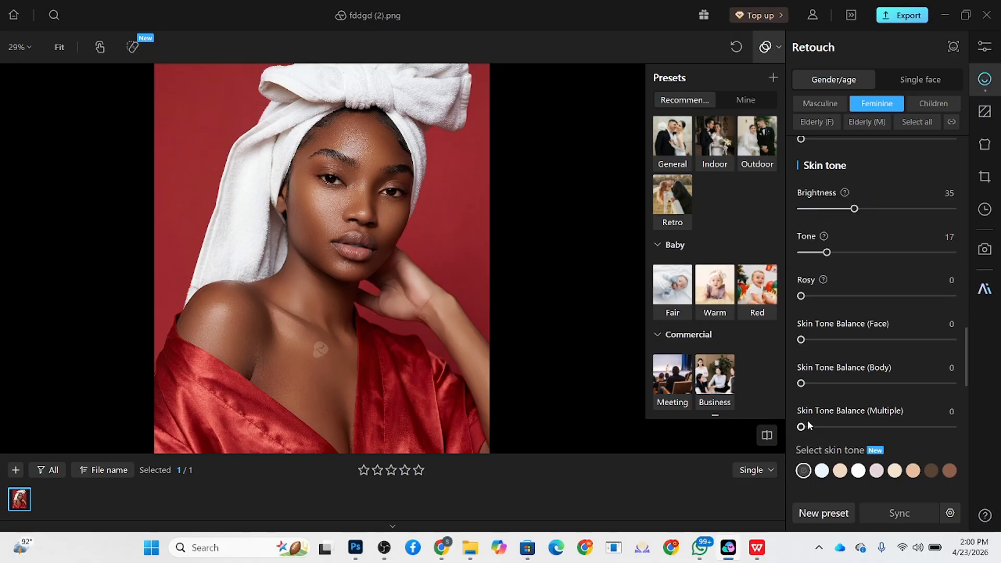
left_click_drag(807, 425, 864, 427)
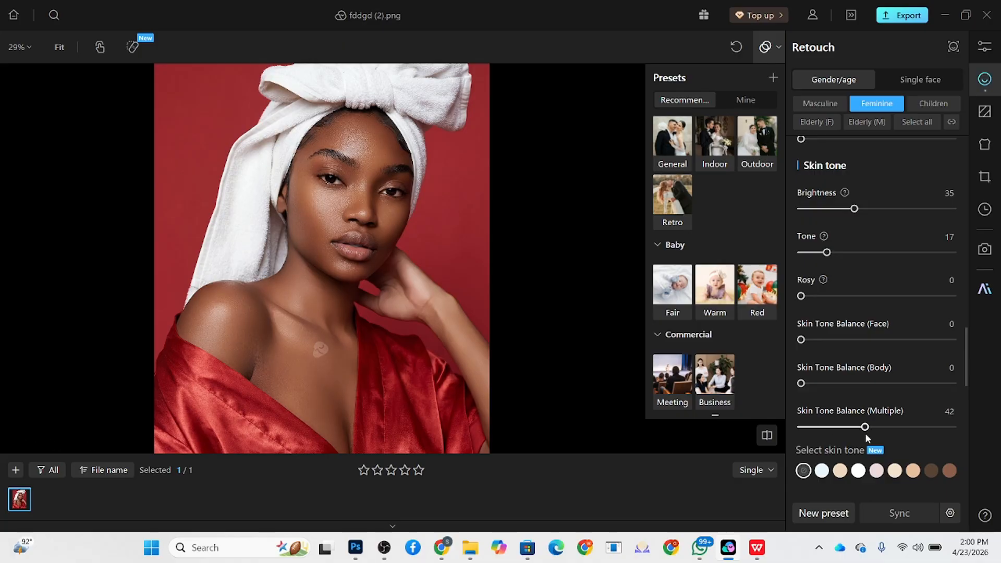
left_click_drag(817, 384, 837, 386)
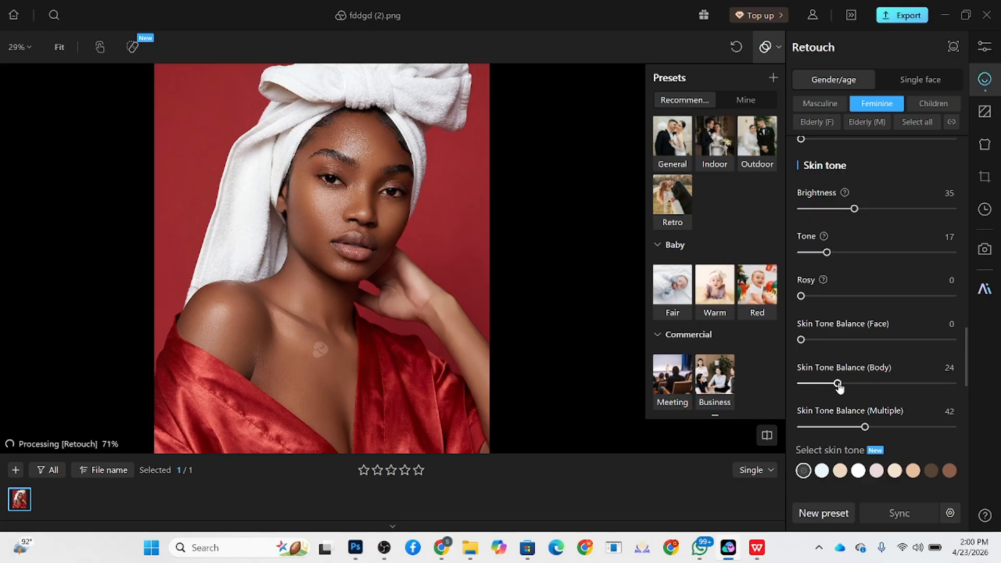
left_click_drag(864, 343, 907, 340)
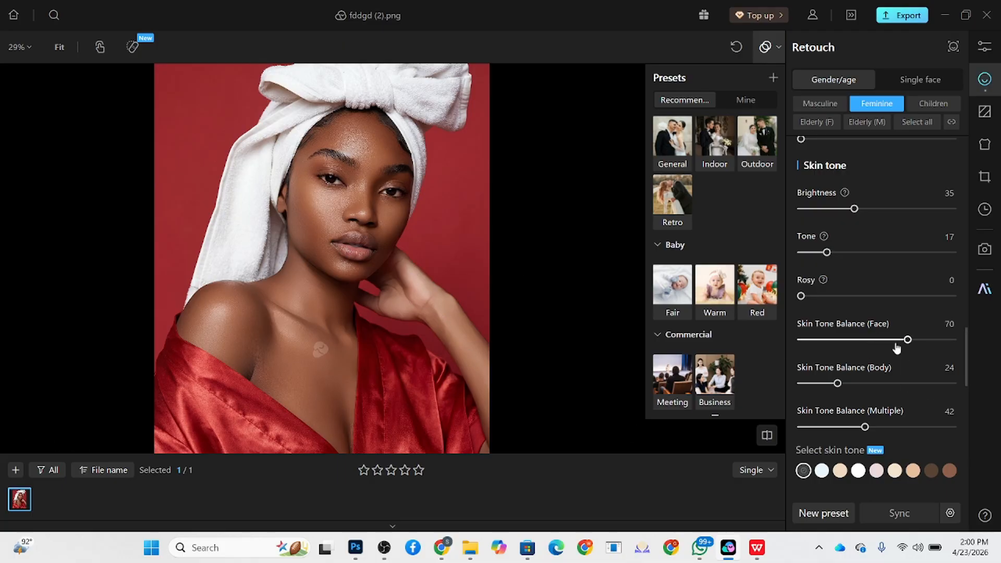
left_click_drag(865, 426, 857, 426)
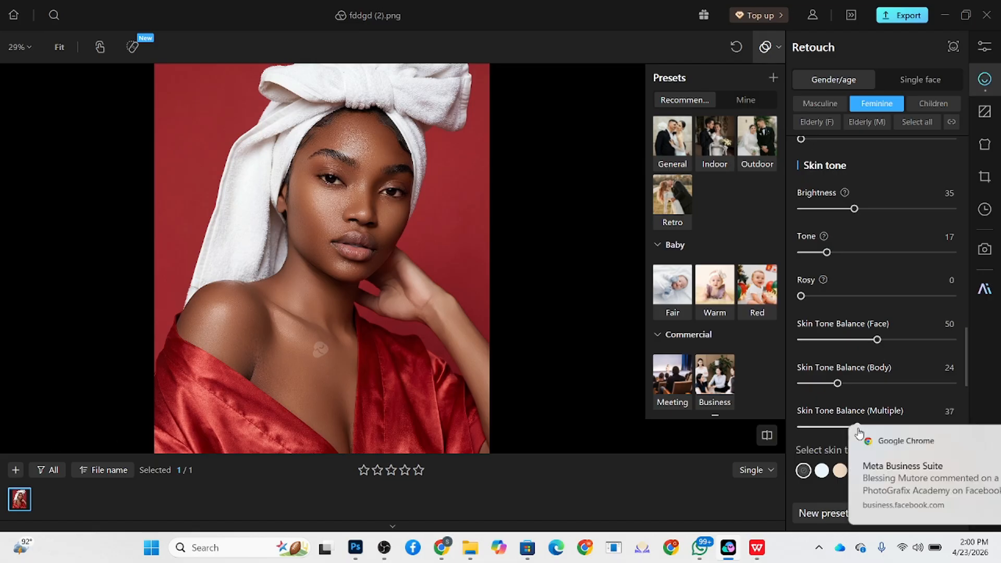
left_click(972, 442)
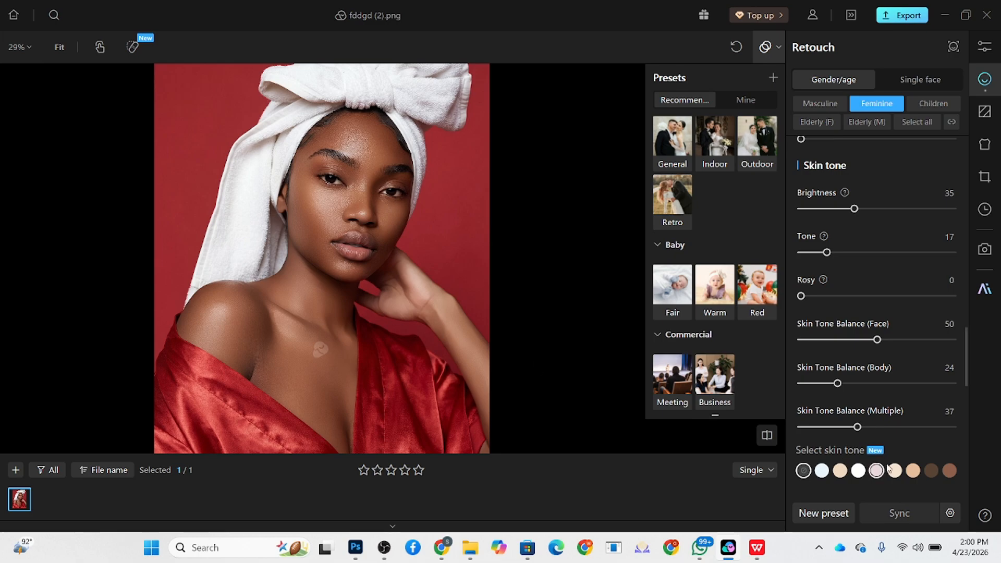
Apply the light cream skin tone at intensity 43 and set the skin Temperature to 19
left_click(911, 477)
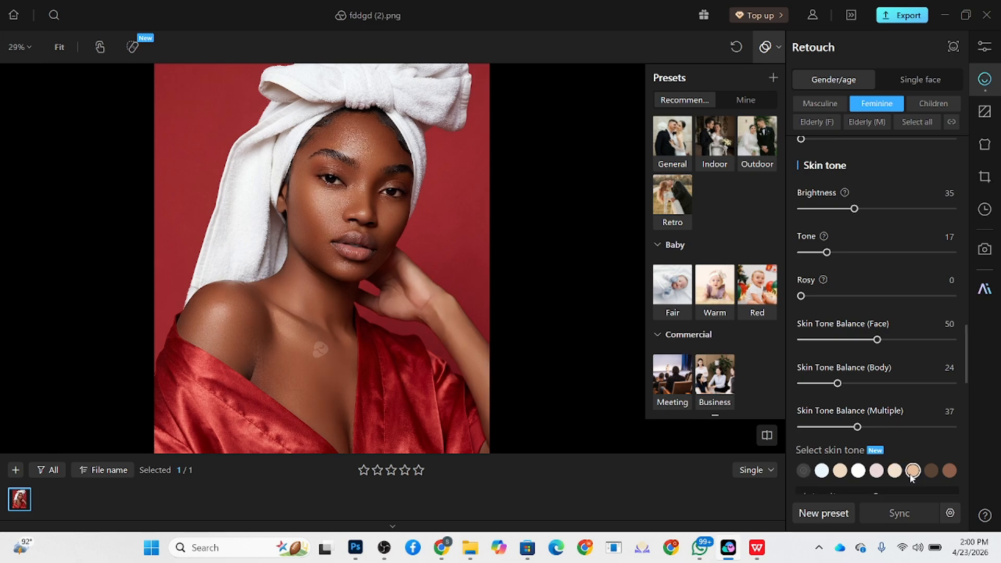
left_click(894, 475)
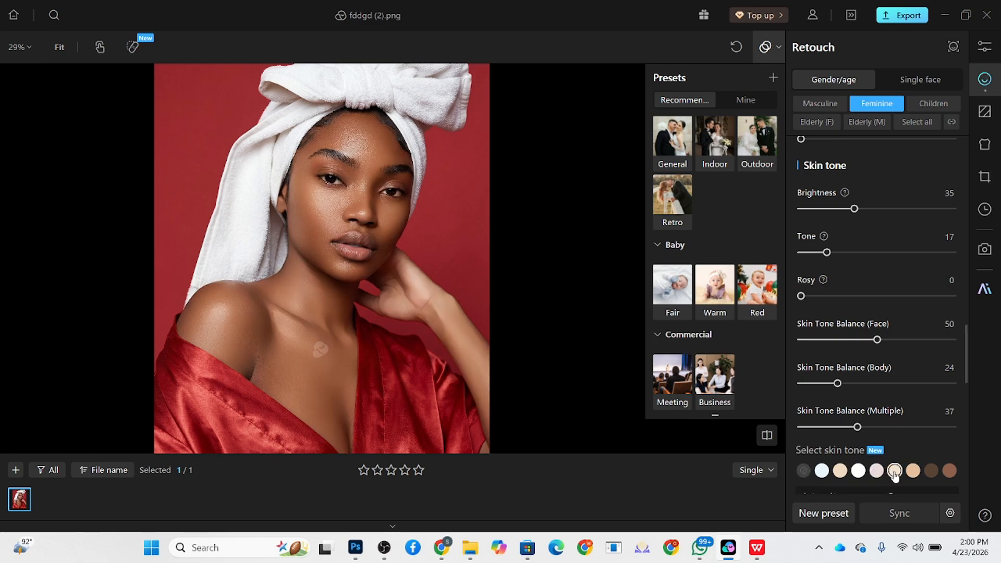
scroll(409, 219, "down", 5)
scroll(385, 174, "up", 5)
scroll(919, 407, "down", 2)
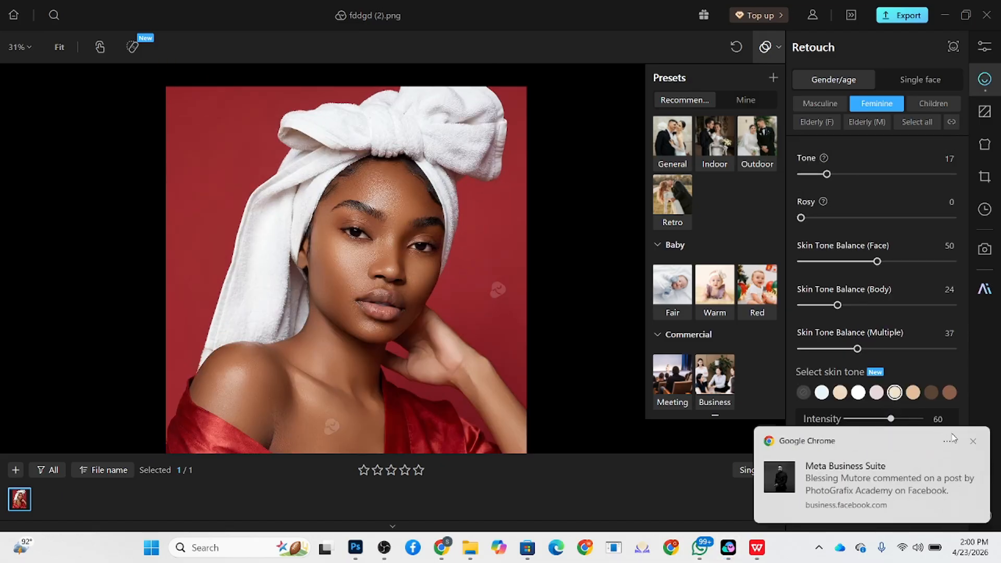
left_click(971, 443)
left_click_drag(890, 419, 879, 420)
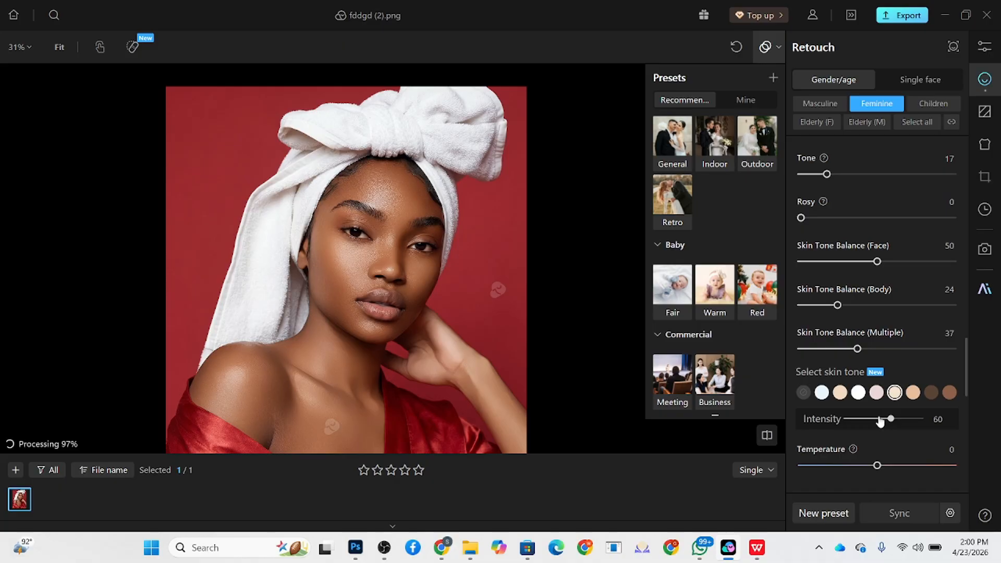
left_click(892, 467)
scroll(312, 125, "down", 2)
scroll(371, 204, "up", 2)
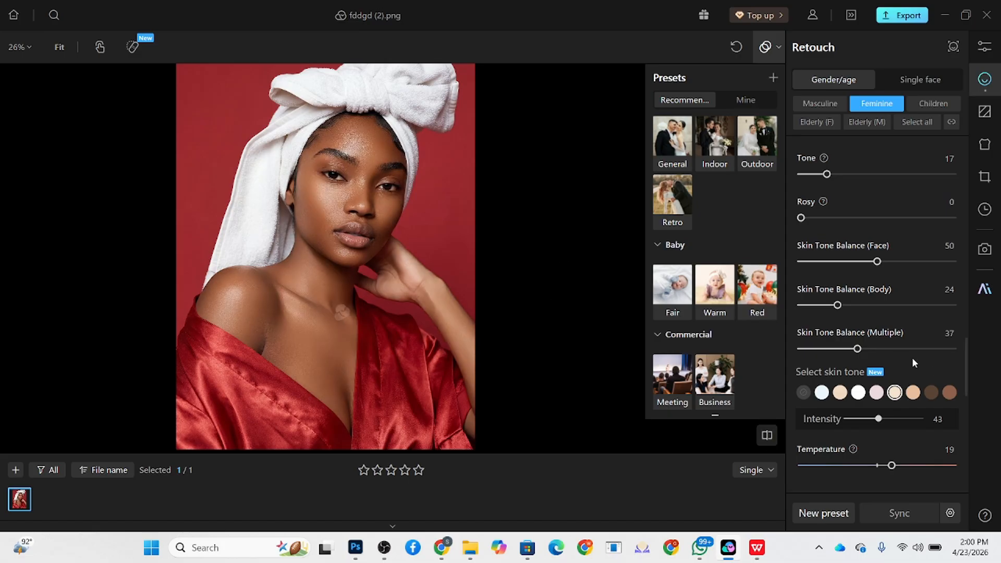
Reduce the skin tone Brightness to 18 and the Tone to 10
scroll(868, 301, "up", 3)
scroll(867, 295, "up", 1)
left_click_drag(853, 326, 828, 327)
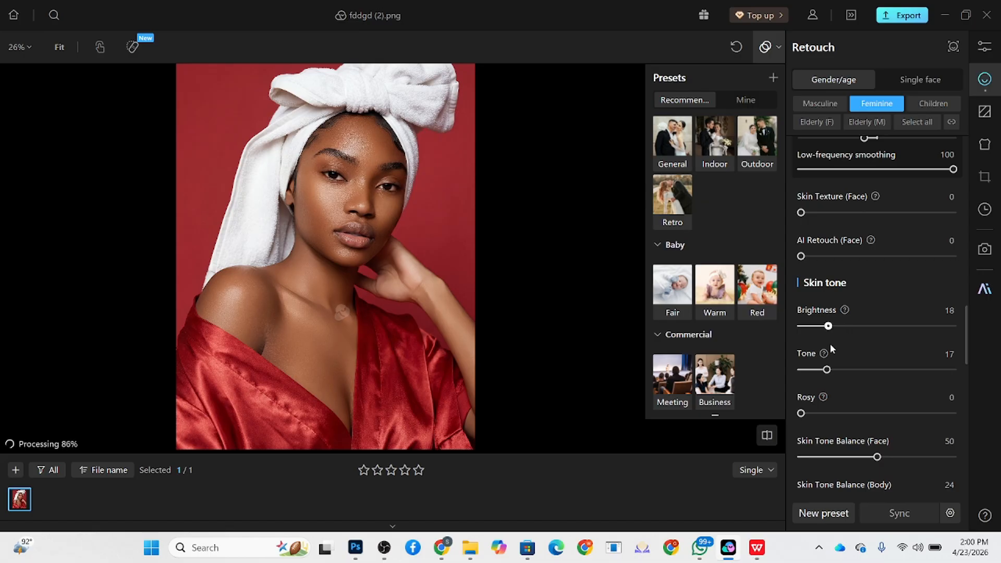
left_click_drag(826, 369, 816, 370)
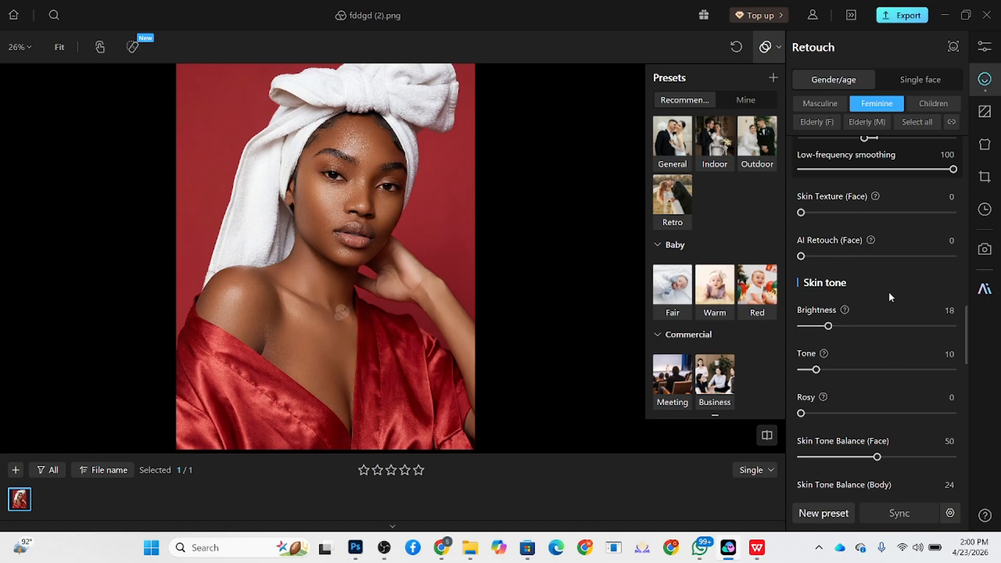
scroll(888, 292, "down", 4)
scroll(367, 263, "up", 3)
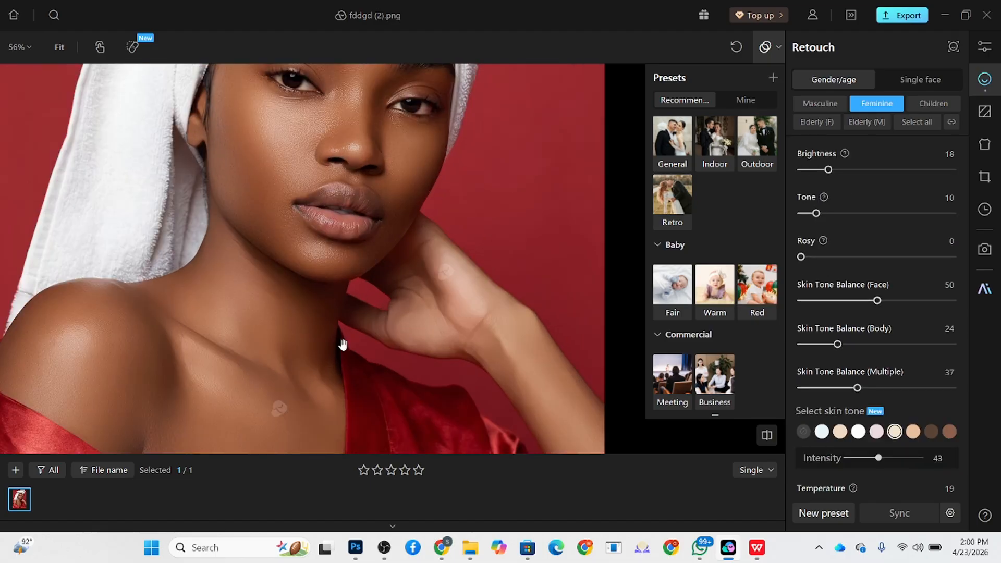
scroll(377, 211, "down", 3)
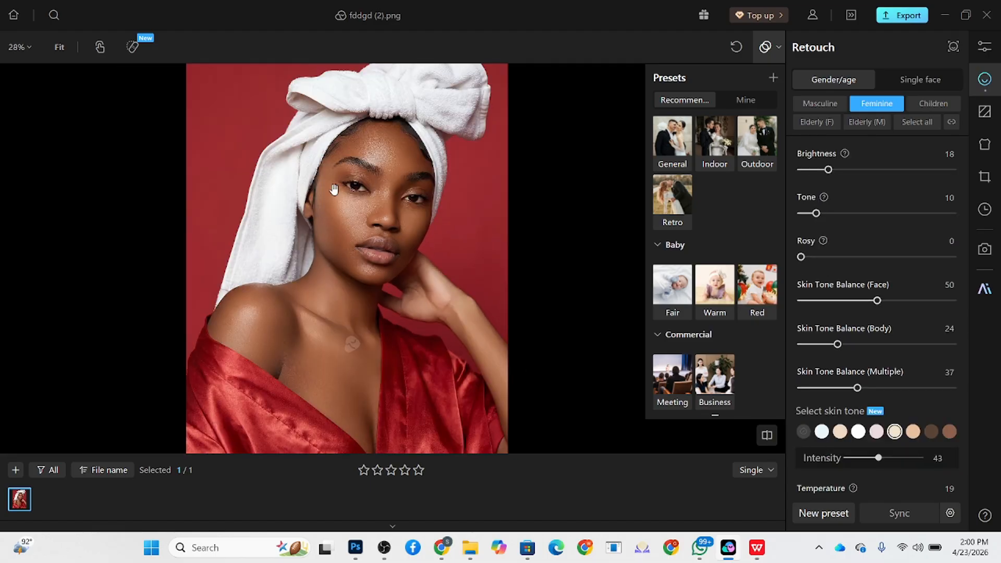
Start a new custom brush mask in the local color adjustments
left_click(984, 47)
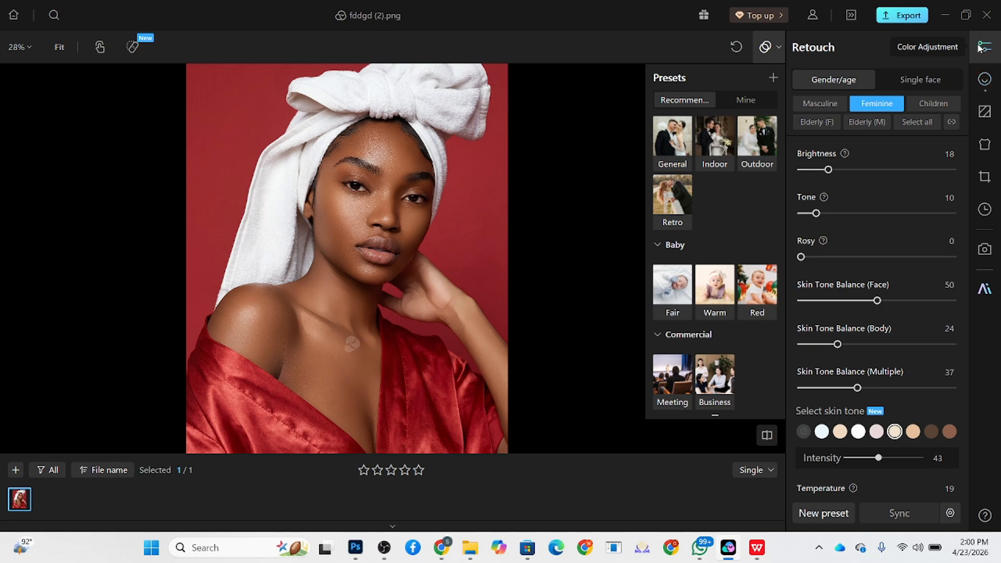
left_click(918, 157)
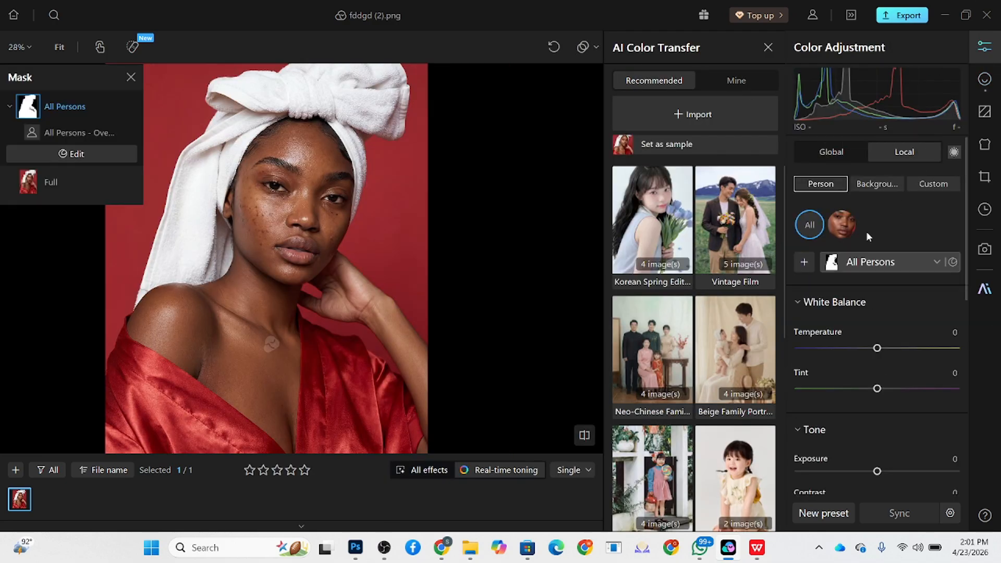
left_click(805, 264)
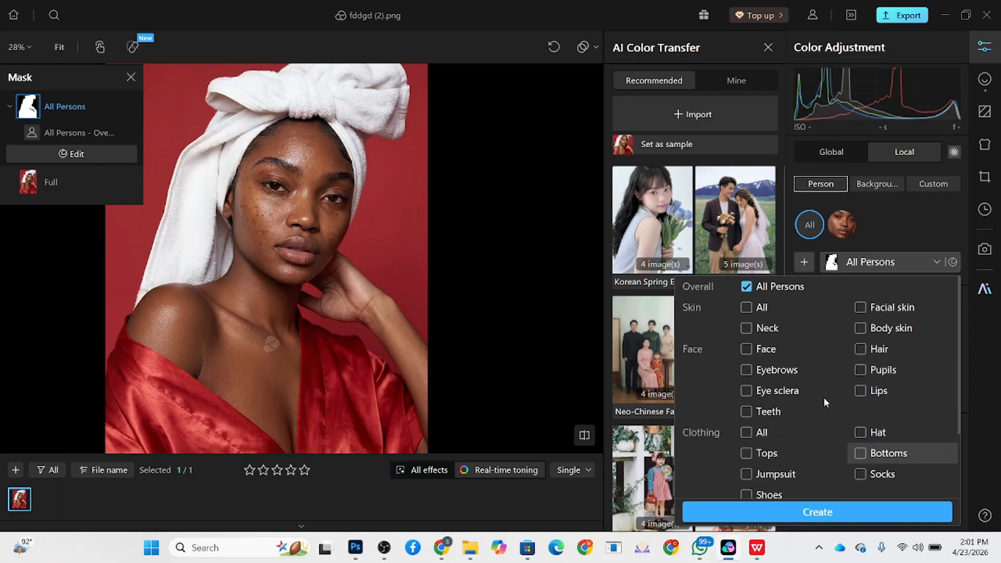
scroll(821, 402, "down", 2)
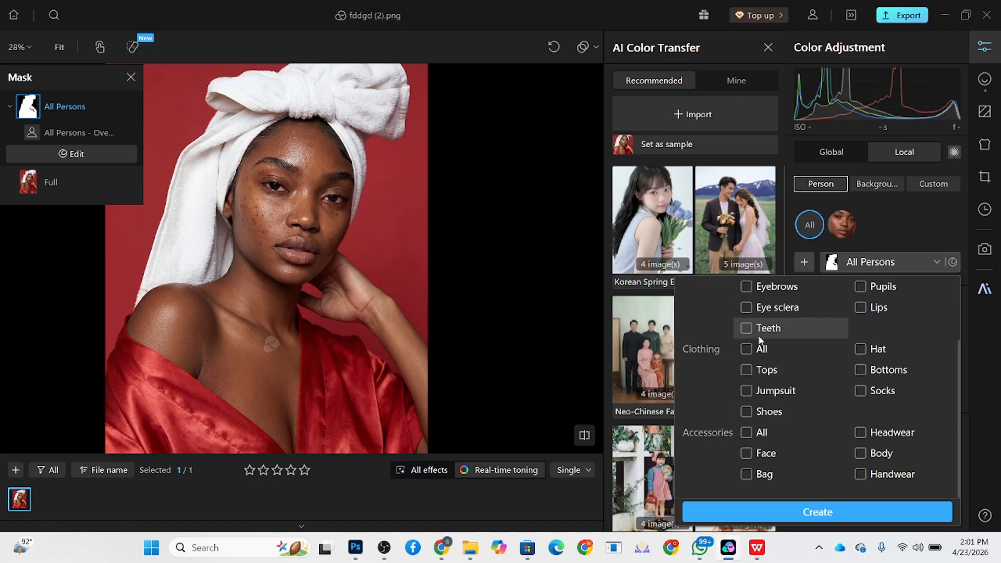
scroll(799, 419, "up", 2)
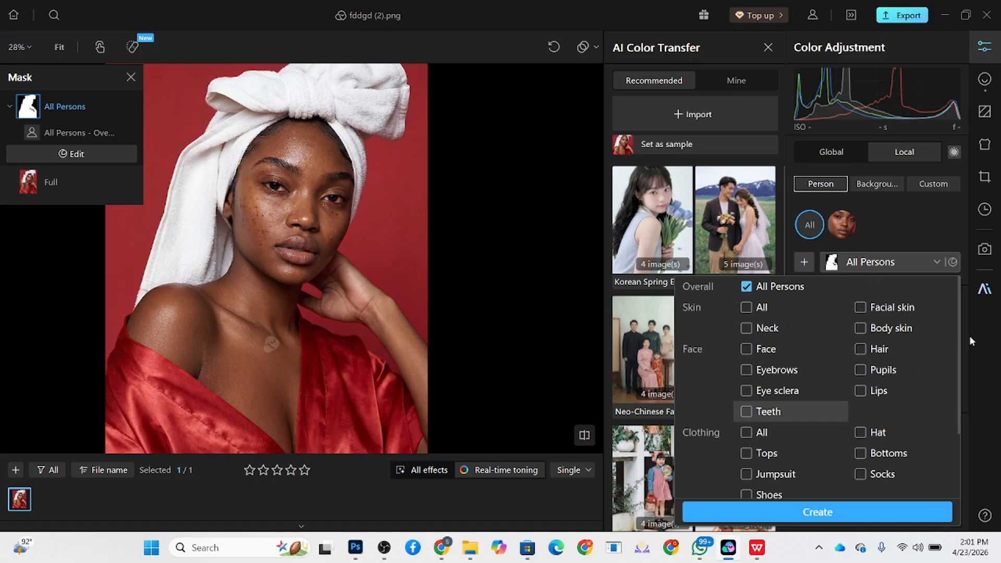
left_click(929, 185)
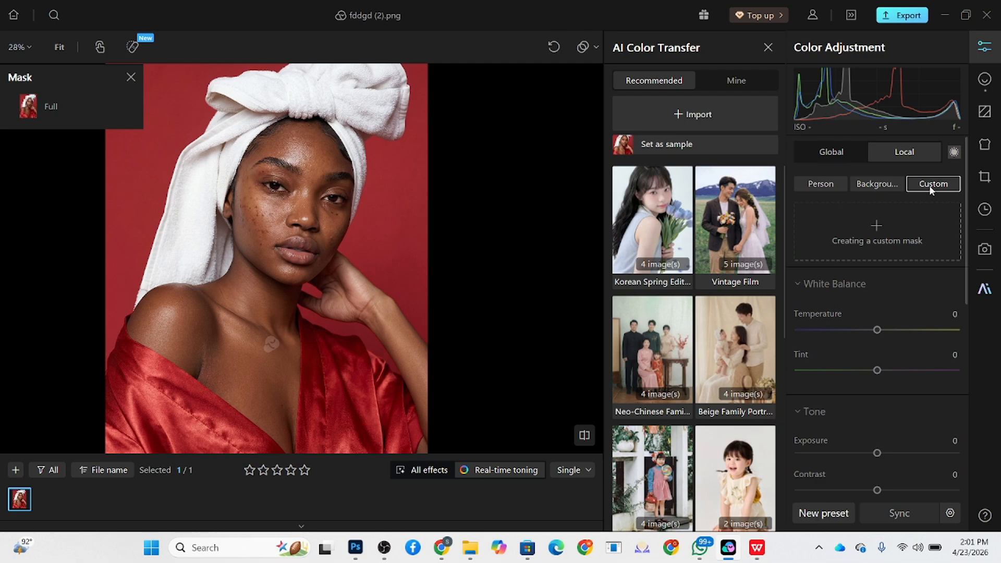
left_click(873, 228)
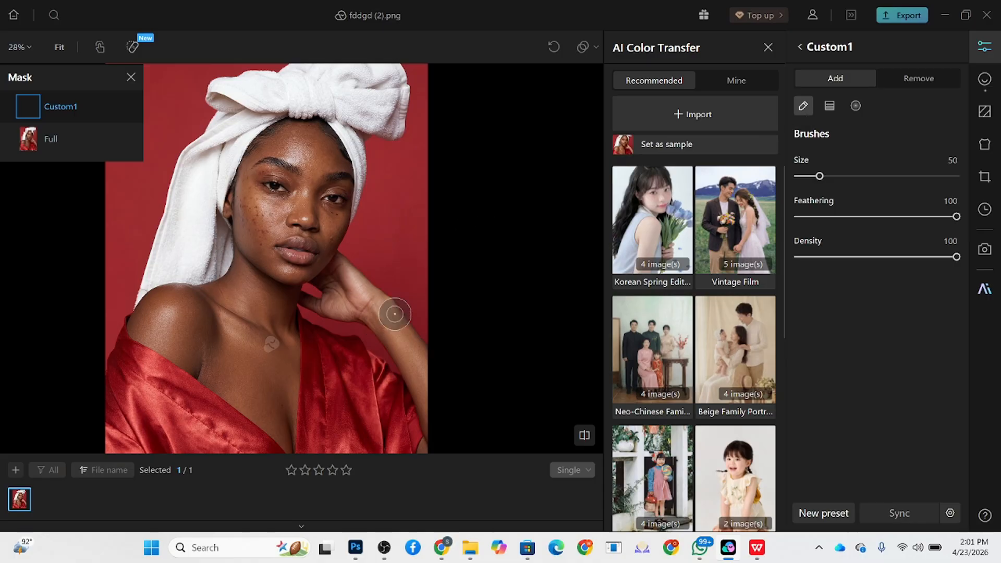
Paint the custom mask over the raised hand and forearm, reducing the brush size to 20 for the finer areas
key("bracketleft")
key("bracketleft")
mouse_move(379, 316)
left_mouse_down()
mouse_move(426, 401)
mouse_move(411, 342)
mouse_move(340, 264)
mouse_move(318, 297)
mouse_move(368, 307)
mouse_move(335, 311)
left_mouse_up()
key("bracketleft")
key("bracketleft")
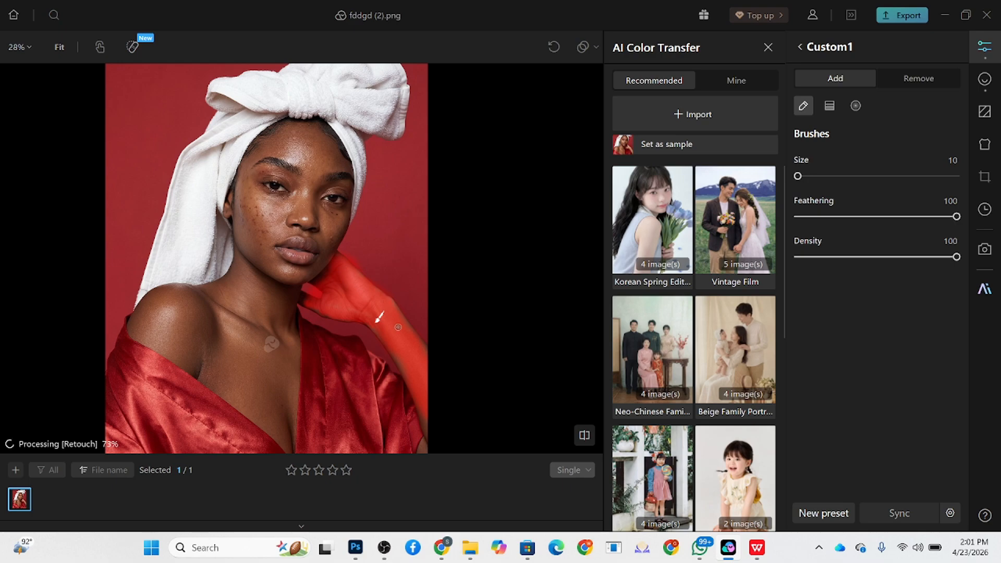
key("bracketright")
left_click_drag(430, 434, 439, 397)
mouse_move(383, 302)
left_mouse_down()
mouse_move(364, 293)
mouse_move(369, 335)
left_mouse_up()
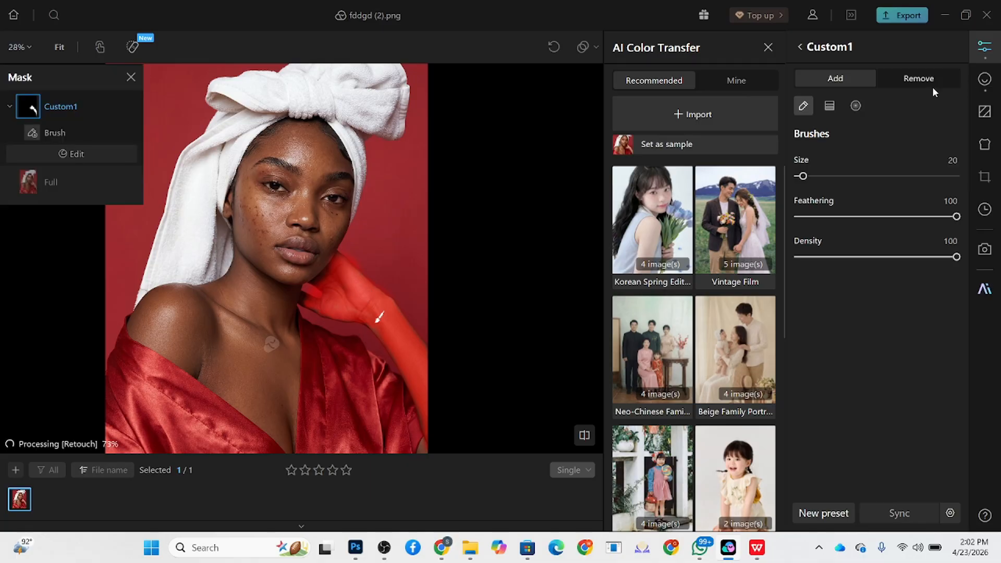
Erase the excess mask along the upper edge of the hand with a size 20 brush and finish the mask
left_click(920, 78)
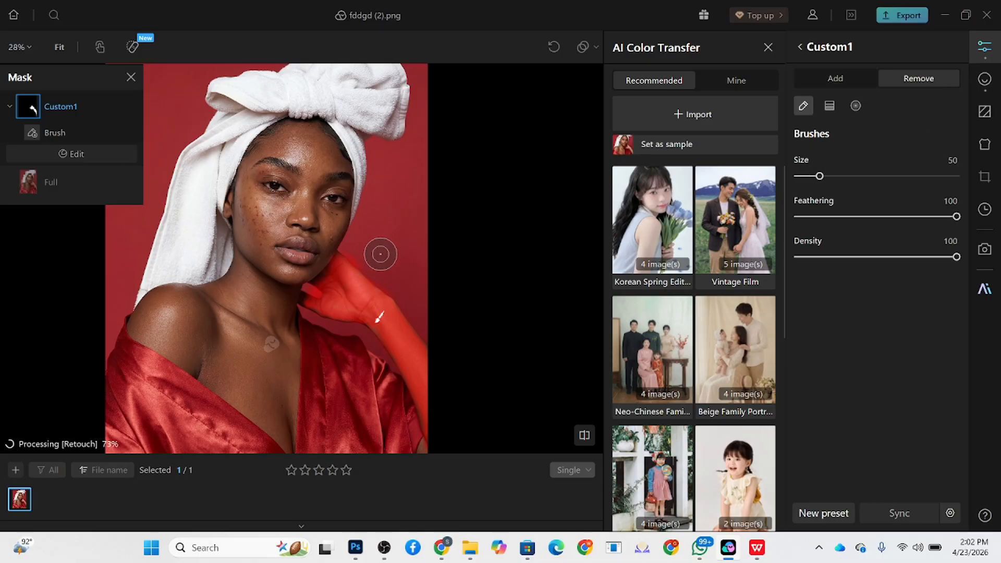
key("bracketleft")
key("bracketleft")
key("bracketleft")
key("bracketleft")
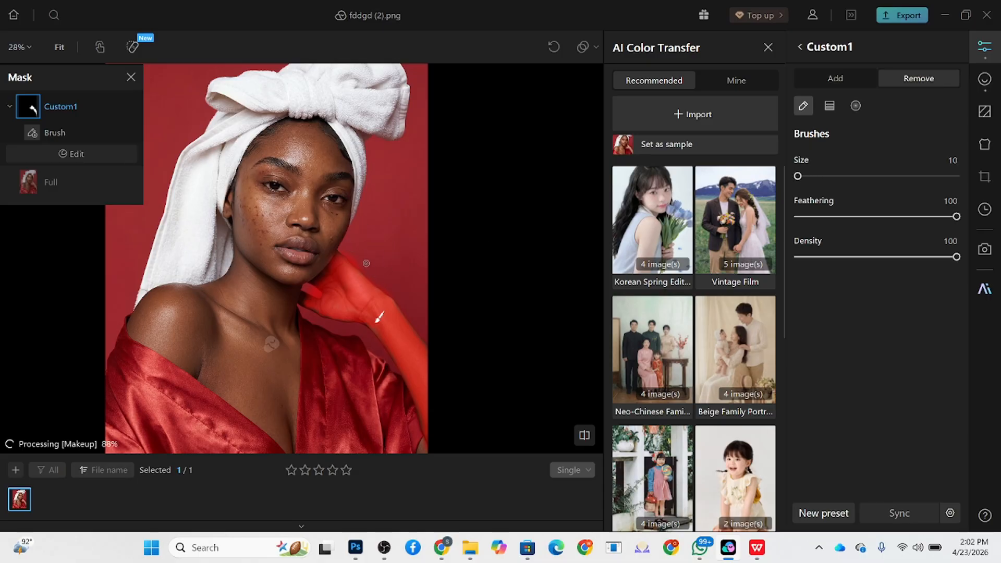
key("bracketright")
left_click_drag(363, 264, 337, 237)
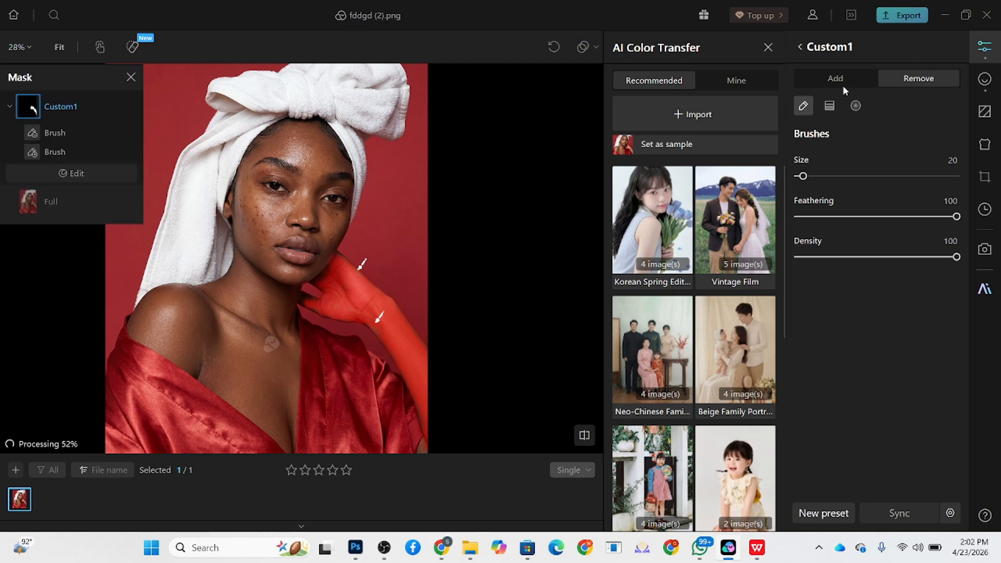
left_click(799, 47)
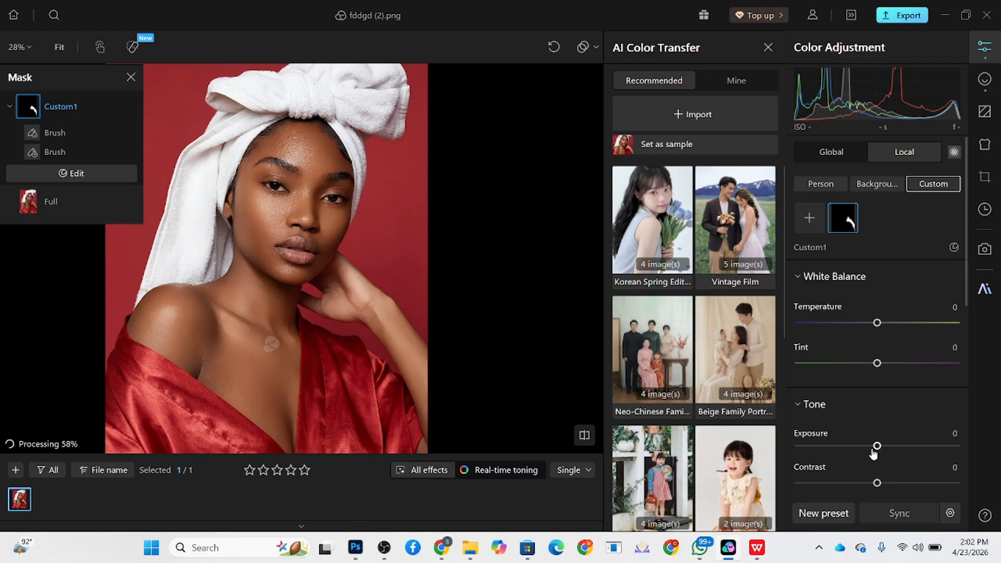
Set the hand and forearm mask's Exposure to -0.54 and Highlights to -24
left_click_drag(871, 450, 870, 451)
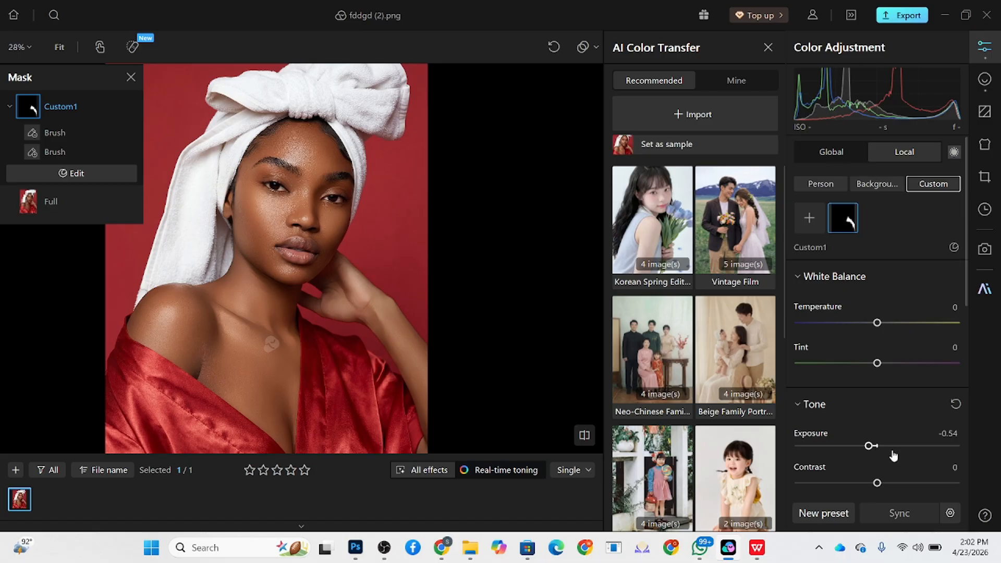
scroll(874, 453, "down", 2)
left_click_drag(867, 446, 862, 446)
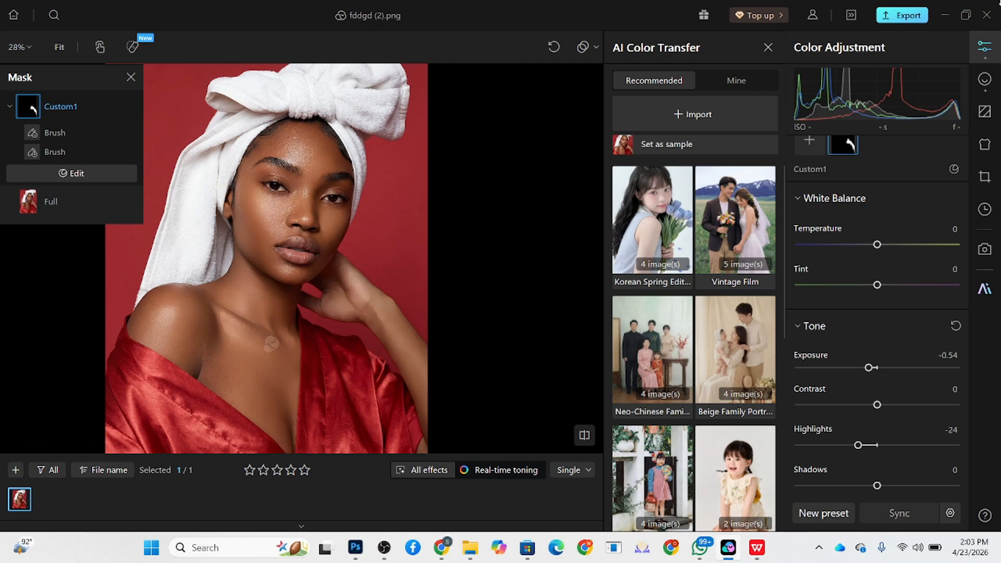
Raise the retouch Skin Tone Balance to 35 for Body and 55 for Multiple
left_click(986, 82)
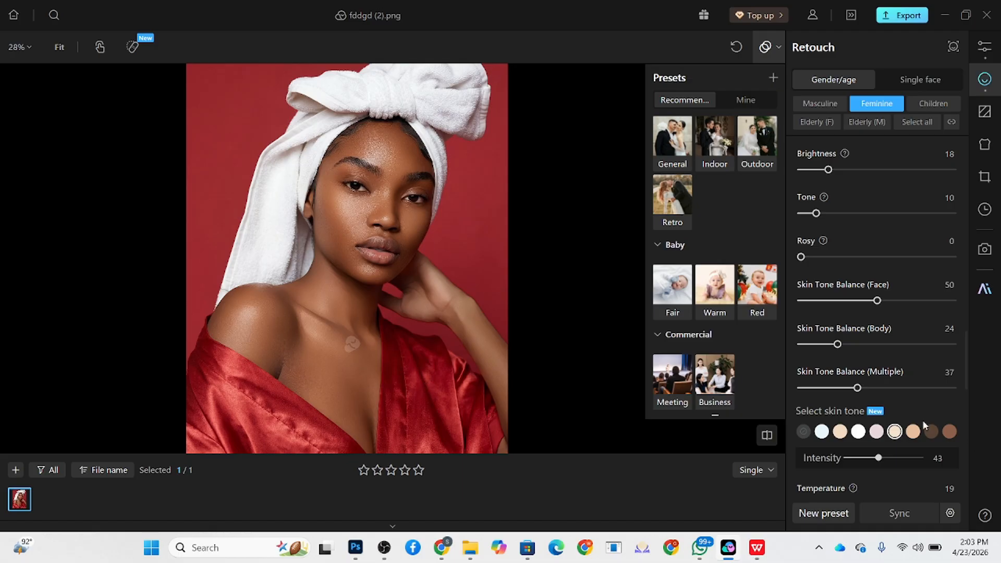
left_click(906, 389)
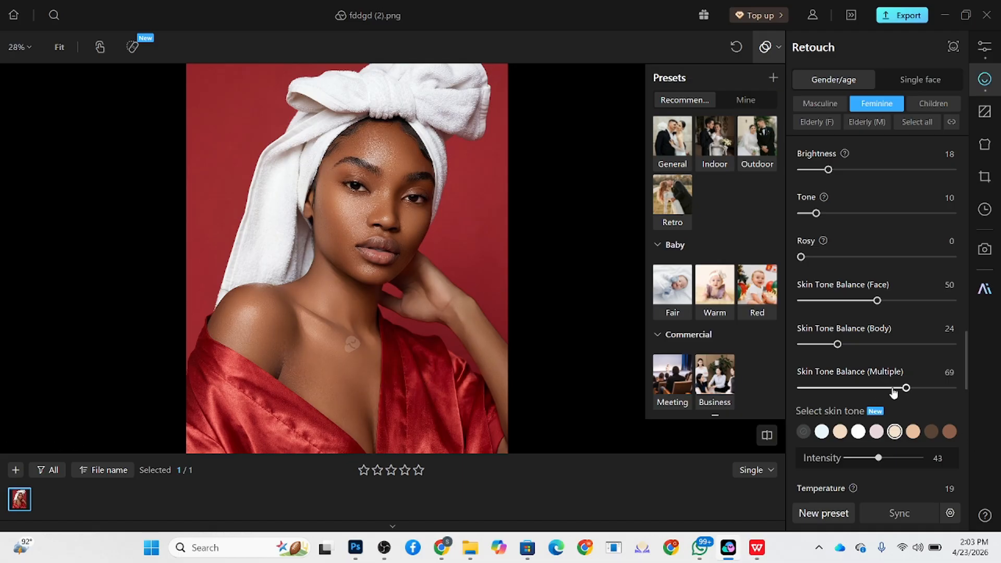
left_click(885, 389)
left_click_drag(842, 349, 854, 345)
Set the selected skin tone's Intensity to 65 and the skin Temperature to 51
scroll(896, 458, "down", 2)
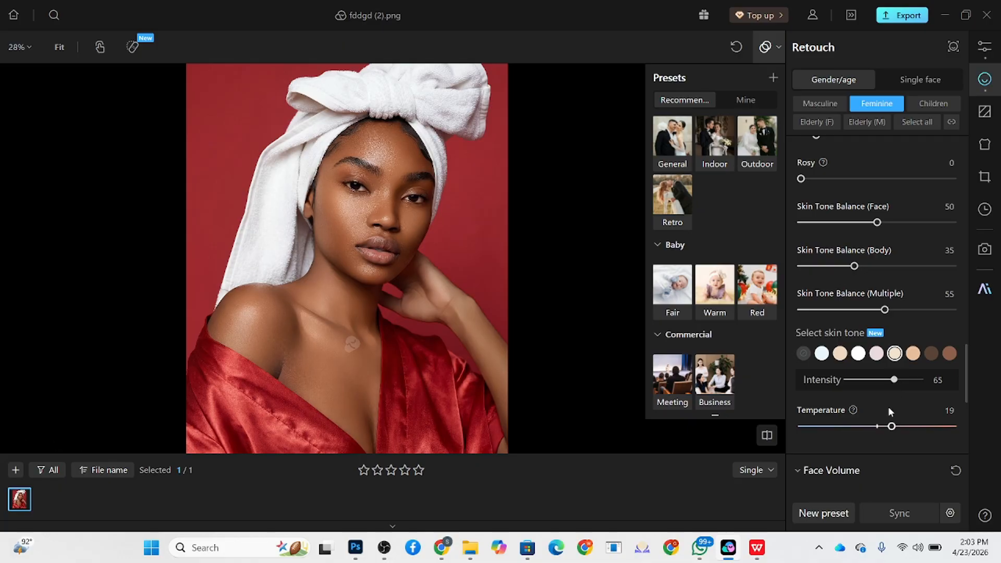
left_click_drag(895, 430, 915, 427)
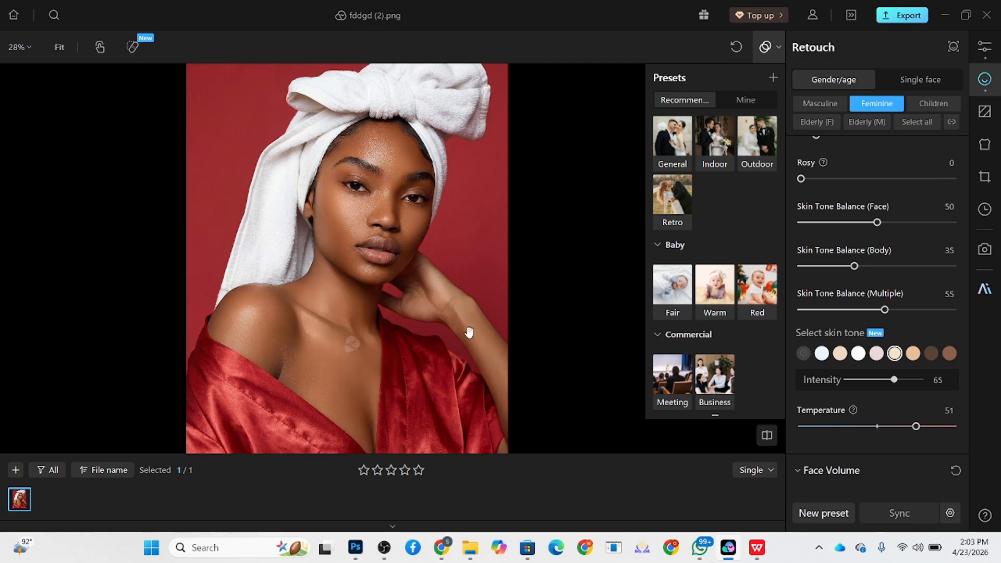
scroll(351, 185, "up", 5)
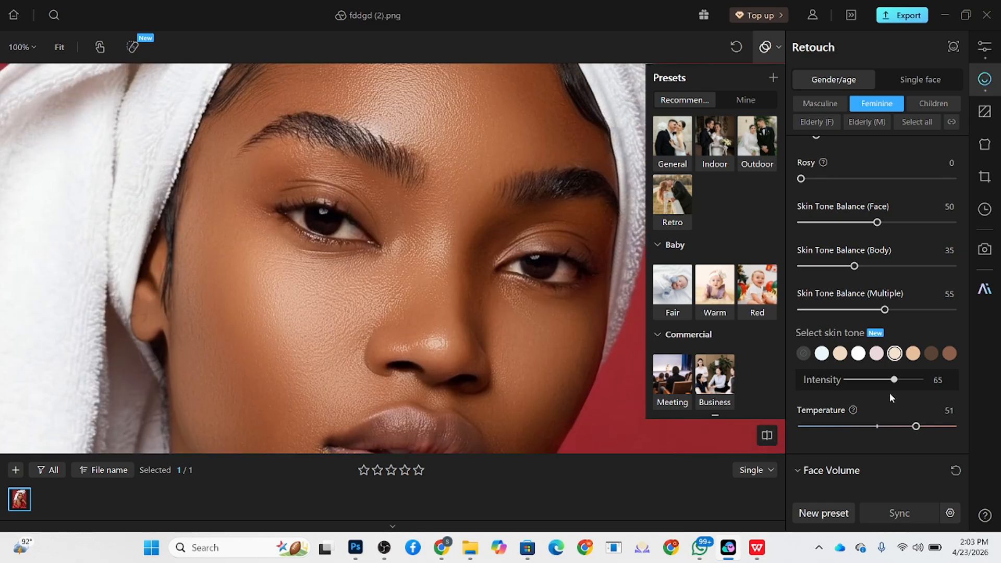
scroll(889, 397, "down", 3)
Create a local color adjustment person mask covering the eye sclera
left_click(984, 48)
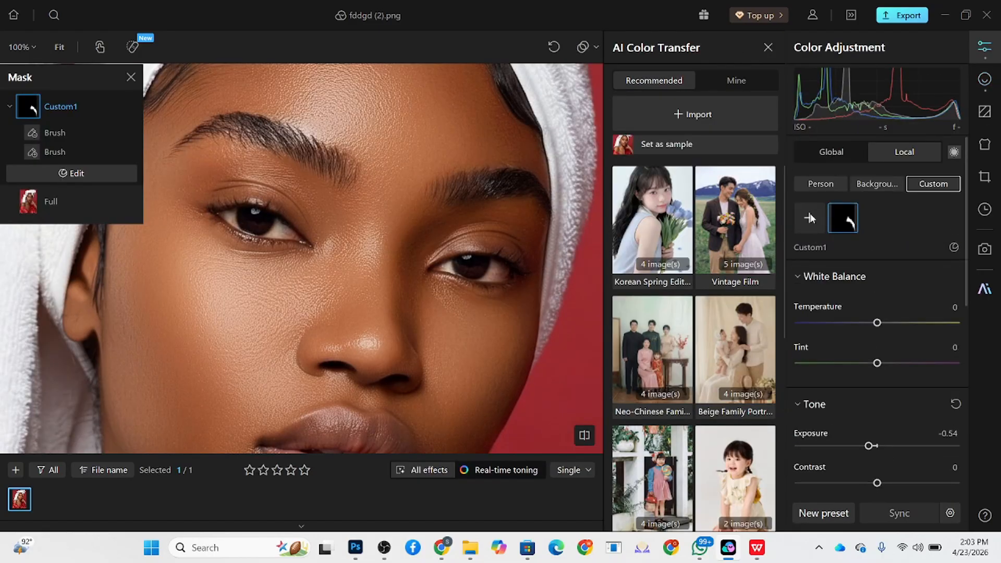
left_click(810, 218)
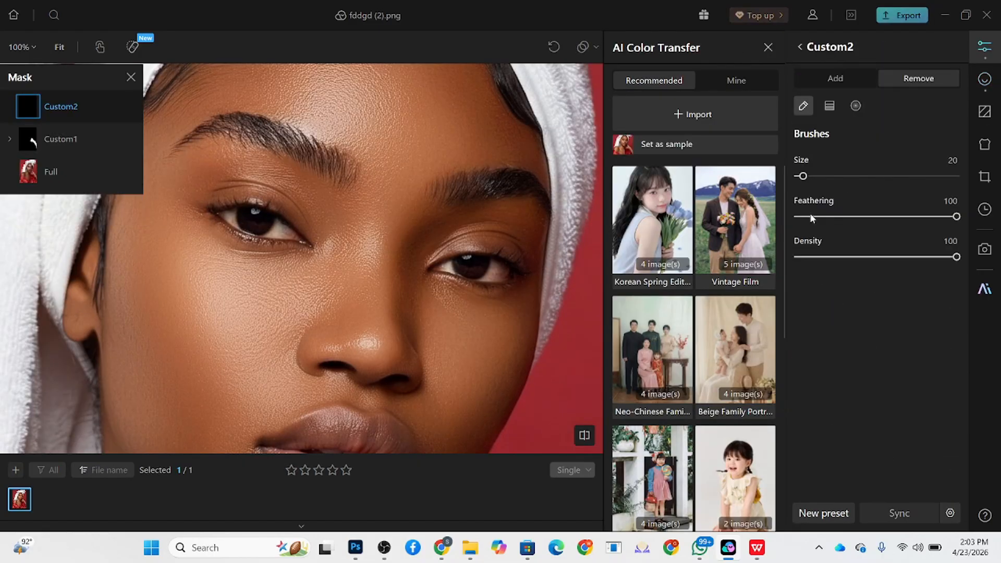
left_click(800, 48)
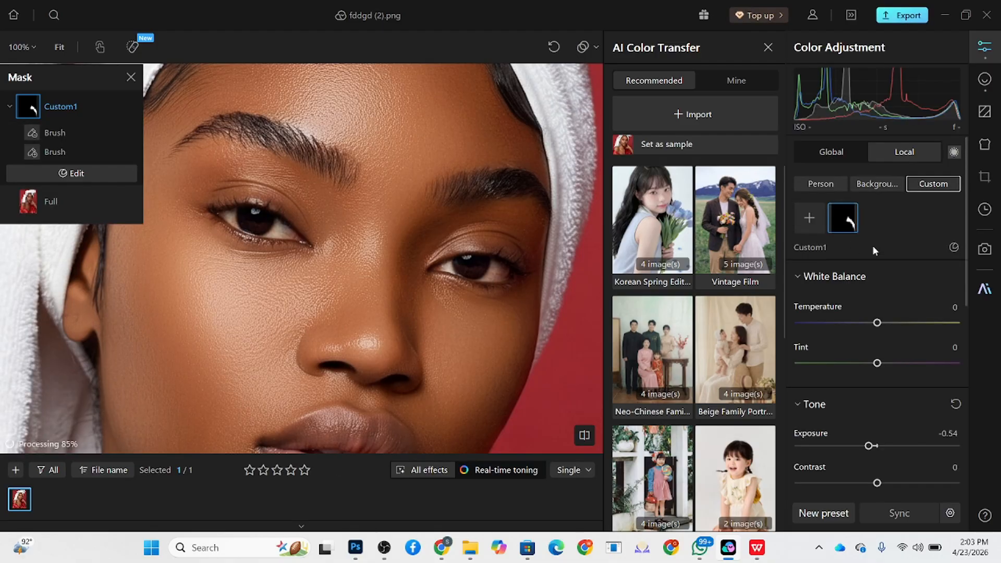
left_click(825, 185)
left_click(804, 262)
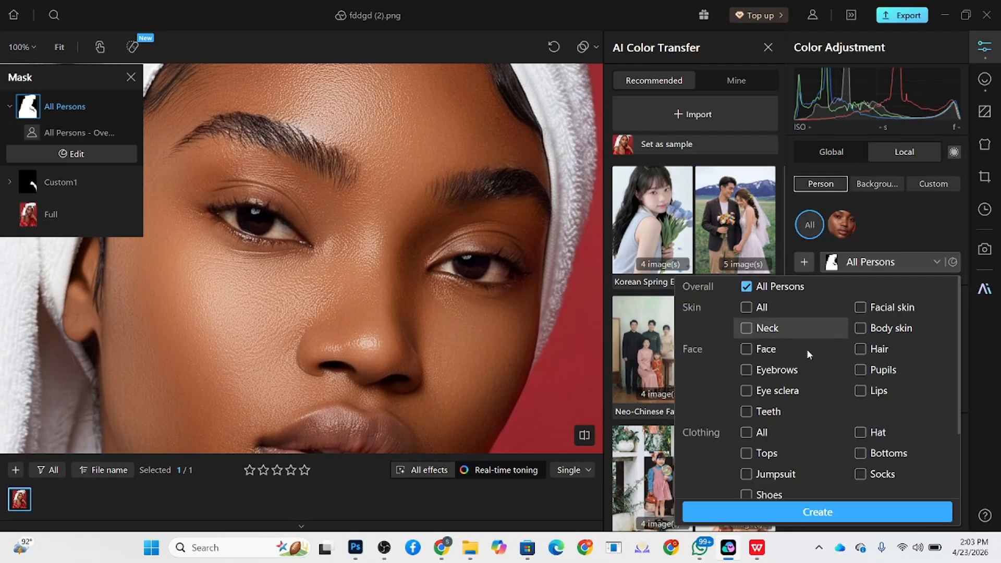
left_click(780, 391)
left_click(846, 513)
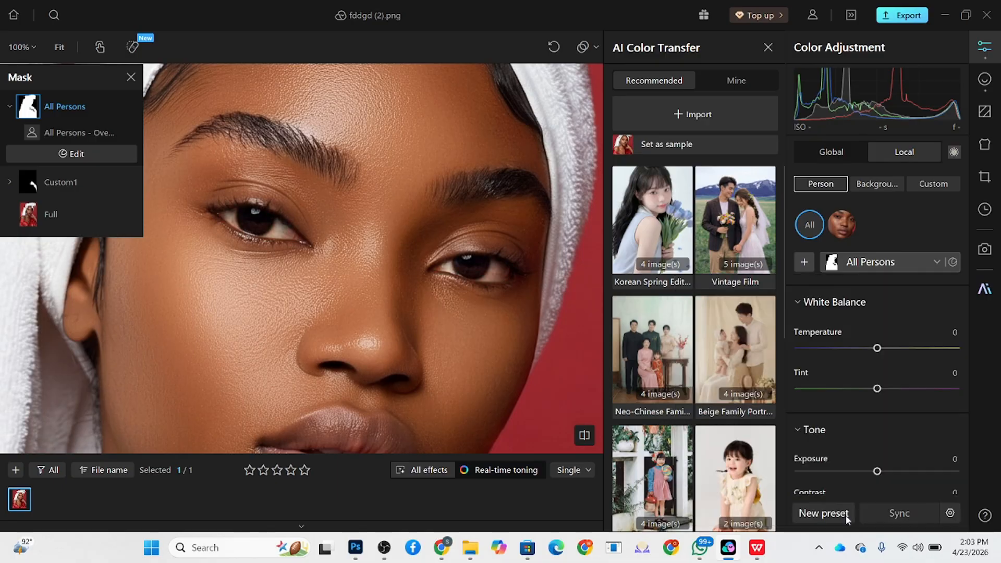
Set the eye sclera mask's Saturation to -55, Vibrance to -28 and Whites to 17
scroll(878, 433, "down", 7)
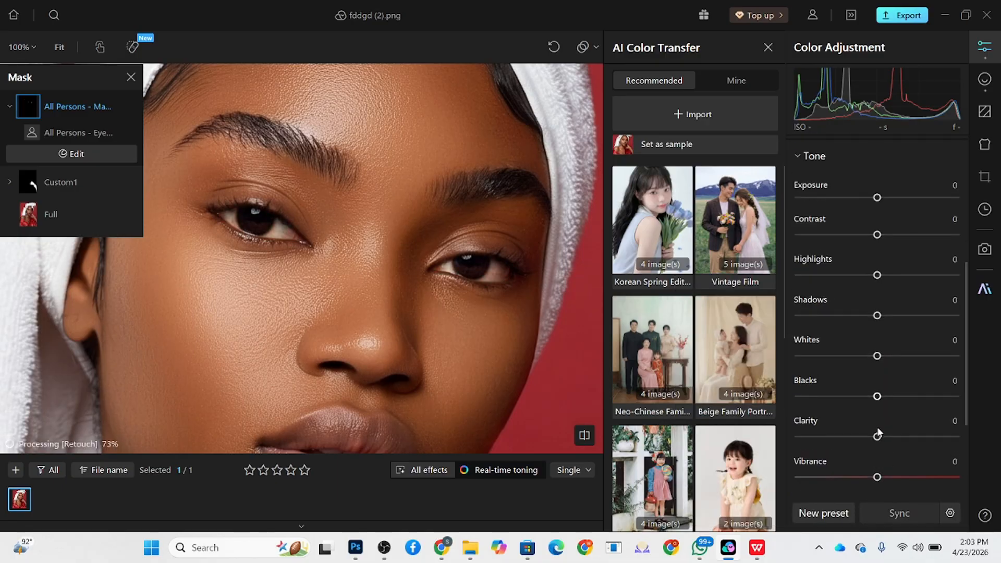
scroll(878, 431, "down", 3)
left_click_drag(876, 371, 833, 371)
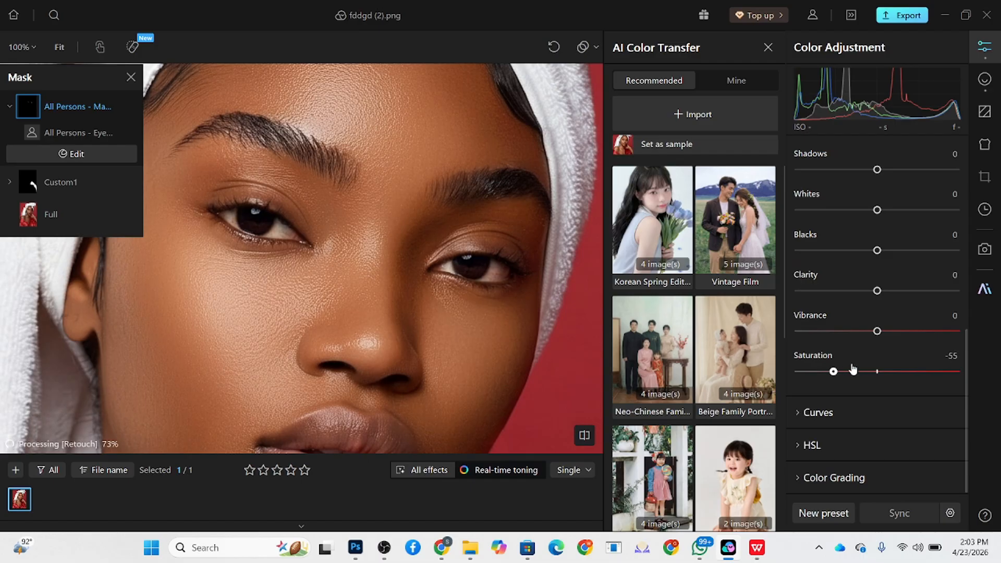
left_click_drag(874, 331, 856, 333)
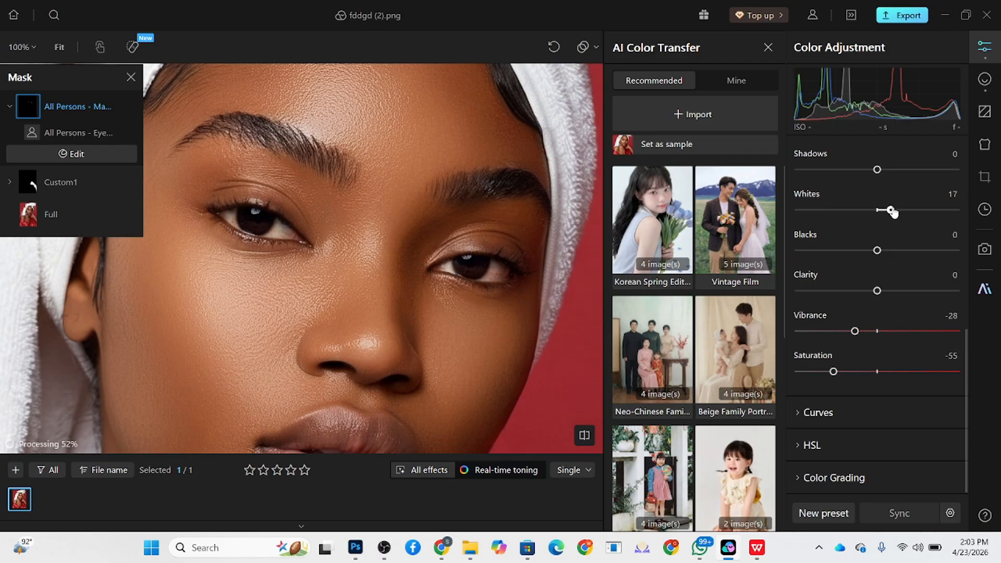
Apply the Clarity catchlight to the eyes in the Retouch settings
left_click(983, 79)
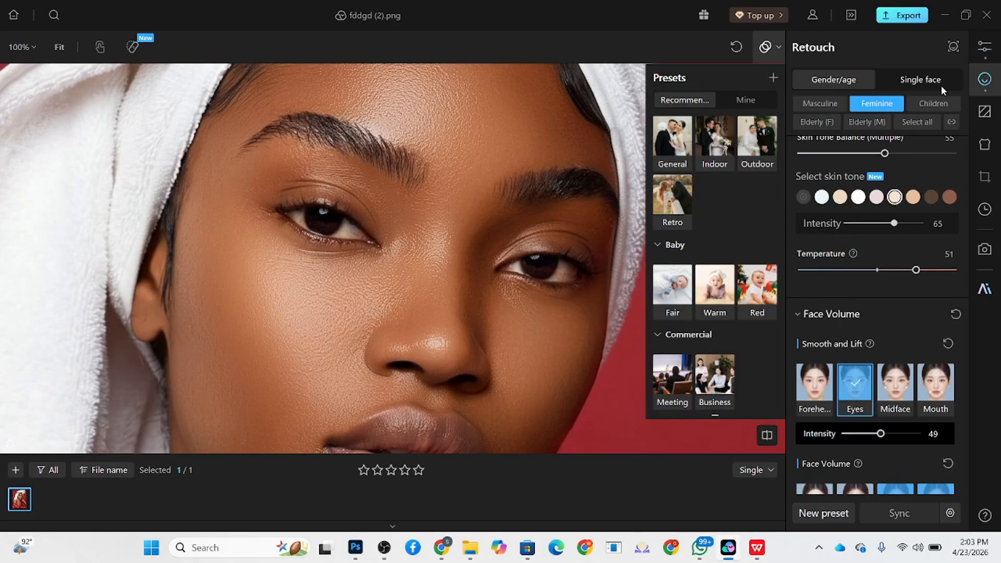
scroll(368, 80, "down", 5)
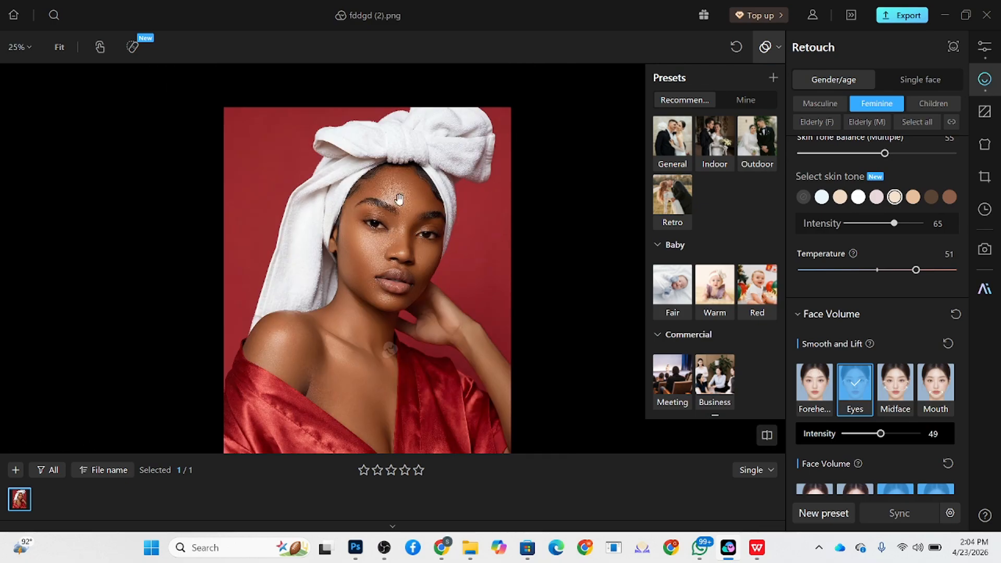
scroll(386, 206, "up", 3)
scroll(902, 408, "down", 5)
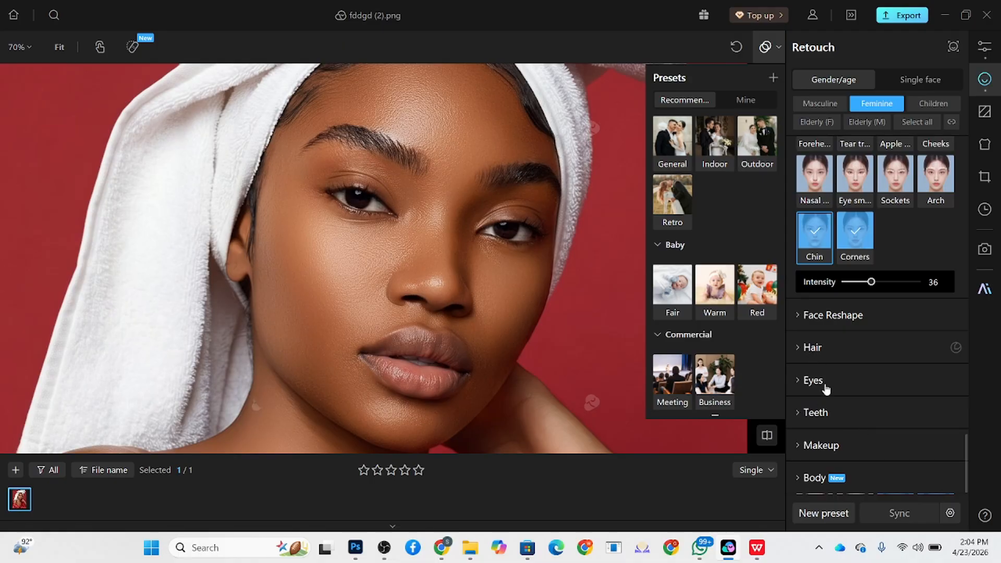
left_click(825, 386)
scroll(487, 219, "up", 2)
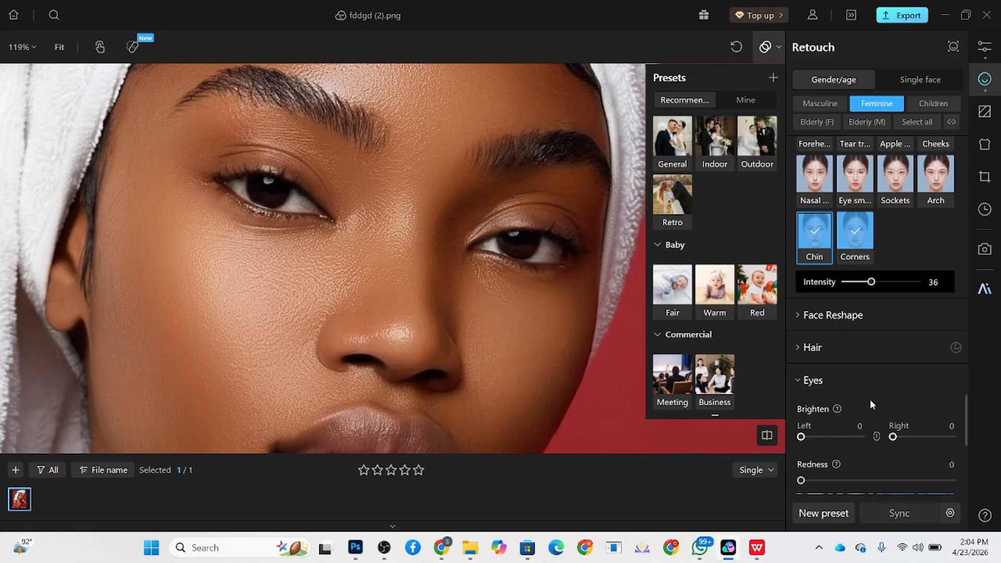
scroll(881, 398, "down", 5)
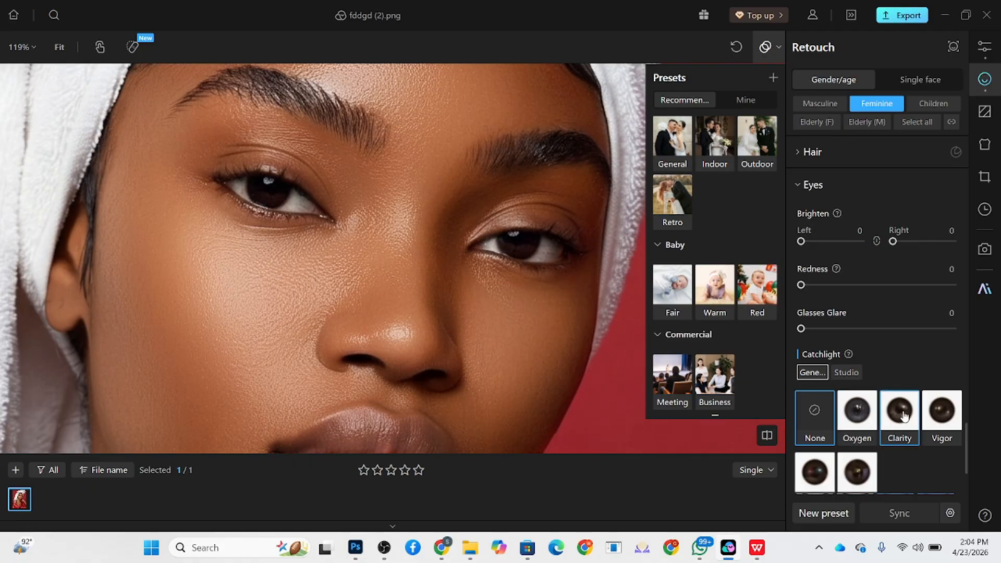
left_click(903, 415)
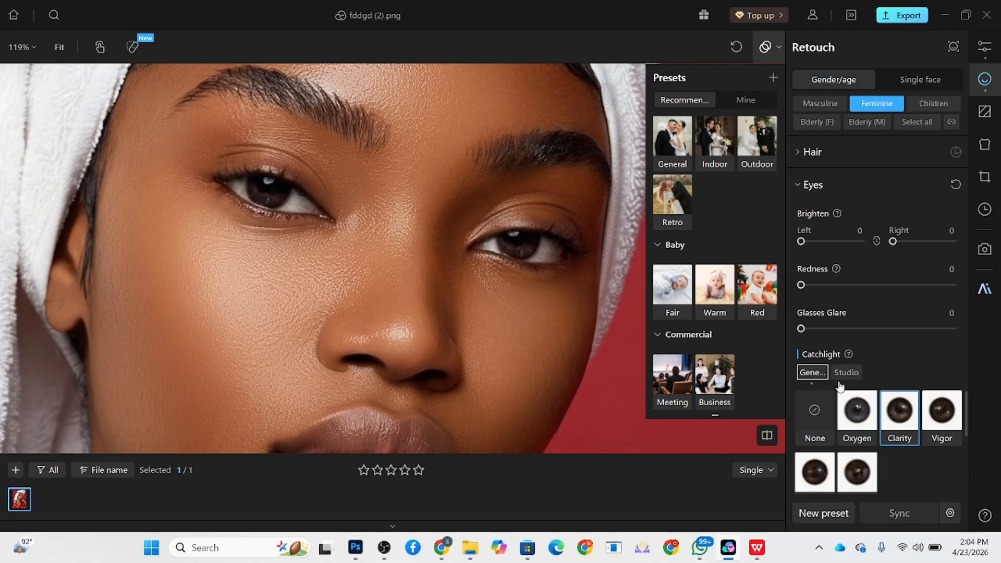
scroll(912, 455, "down", 3)
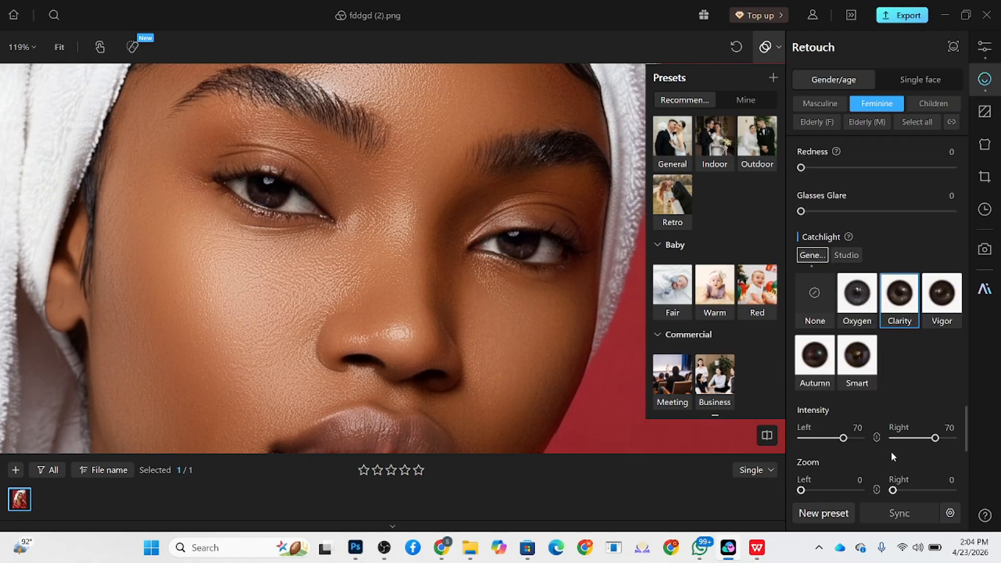
Set Enhance Lip Makeup to 100 in the Makeup retouch settings for the feminine face
scroll(865, 407, "down", 2)
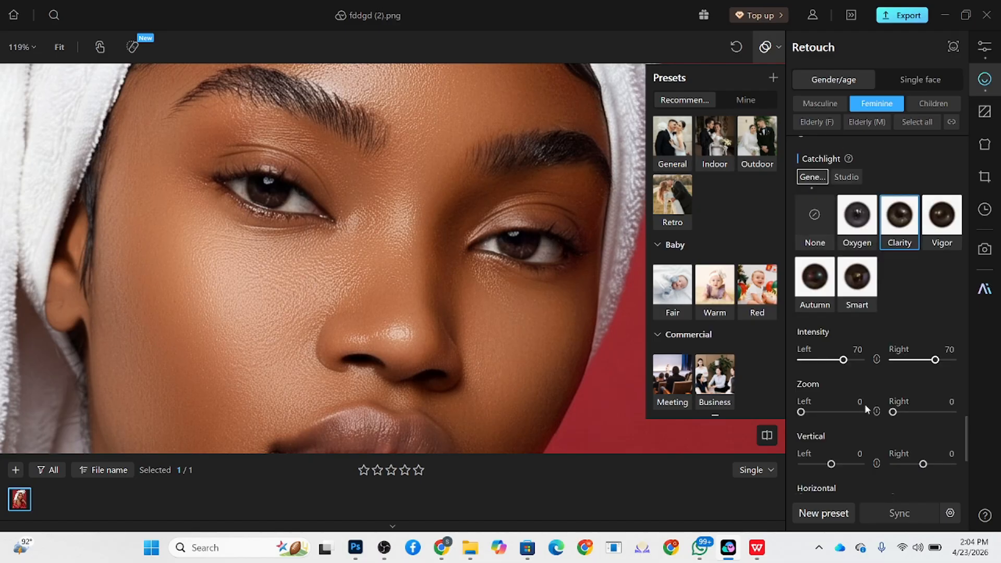
scroll(864, 403, "down", 4)
scroll(867, 396, "up", 4)
scroll(386, 266, "down", 4)
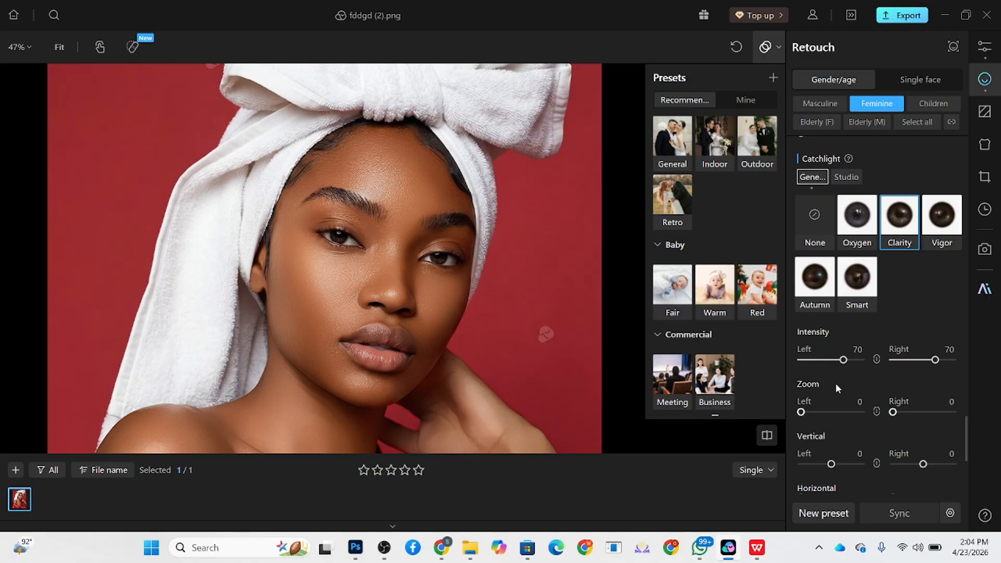
scroll(853, 402, "down", 6)
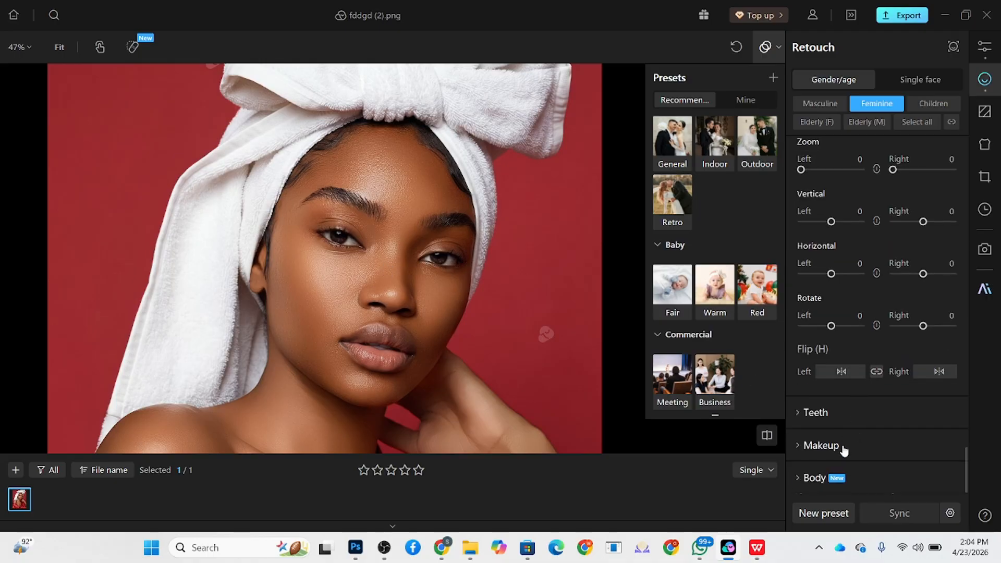
left_click(843, 447)
scroll(888, 424, "down", 10)
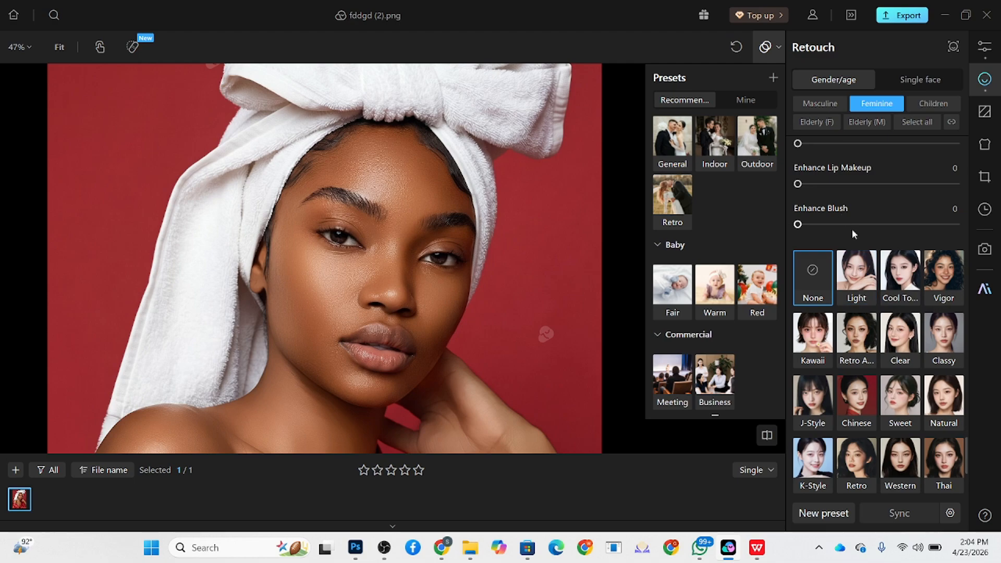
scroll(877, 381, "up", 5)
scroll(879, 383, "down", 4)
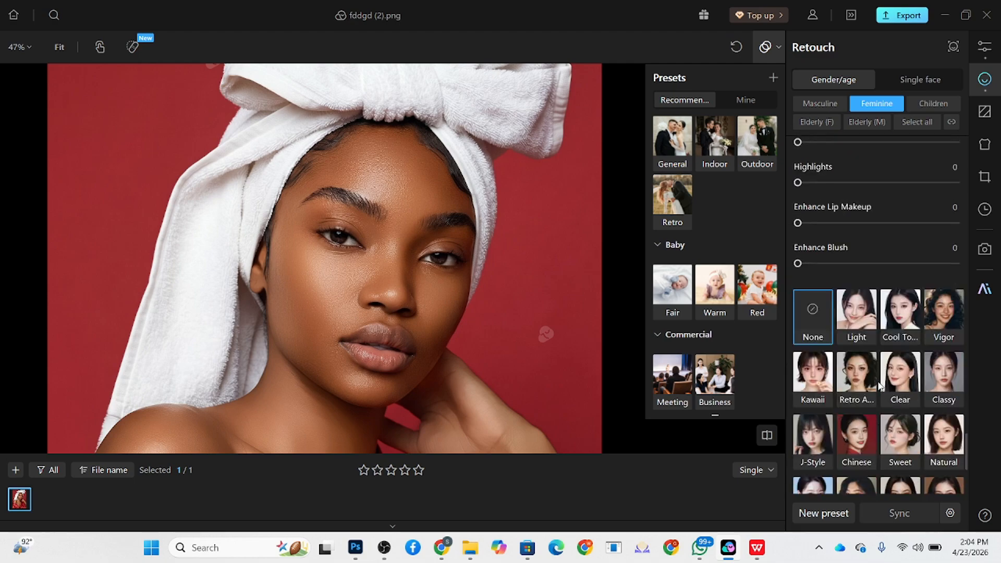
scroll(878, 385, "down", 4)
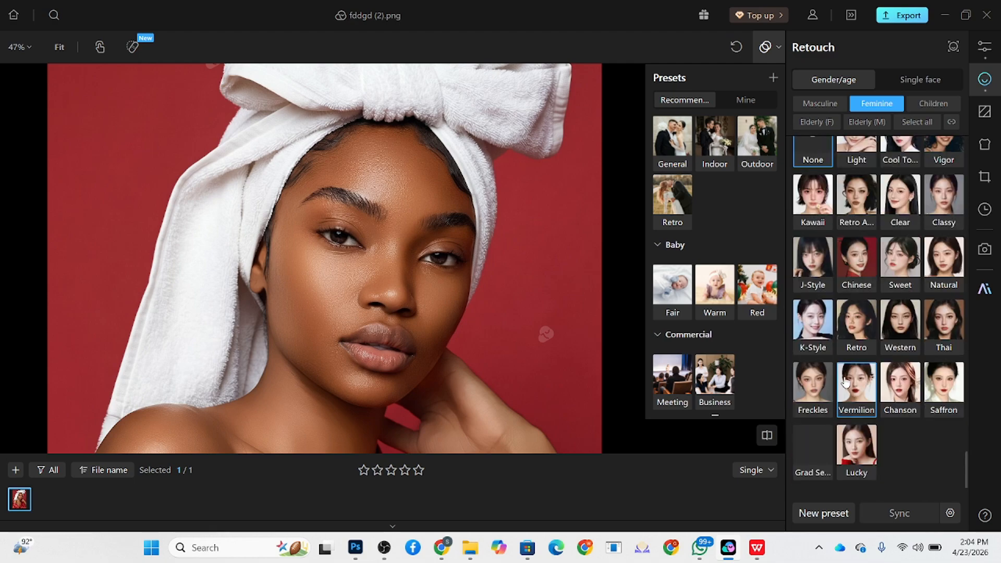
scroll(847, 388, "up", 2)
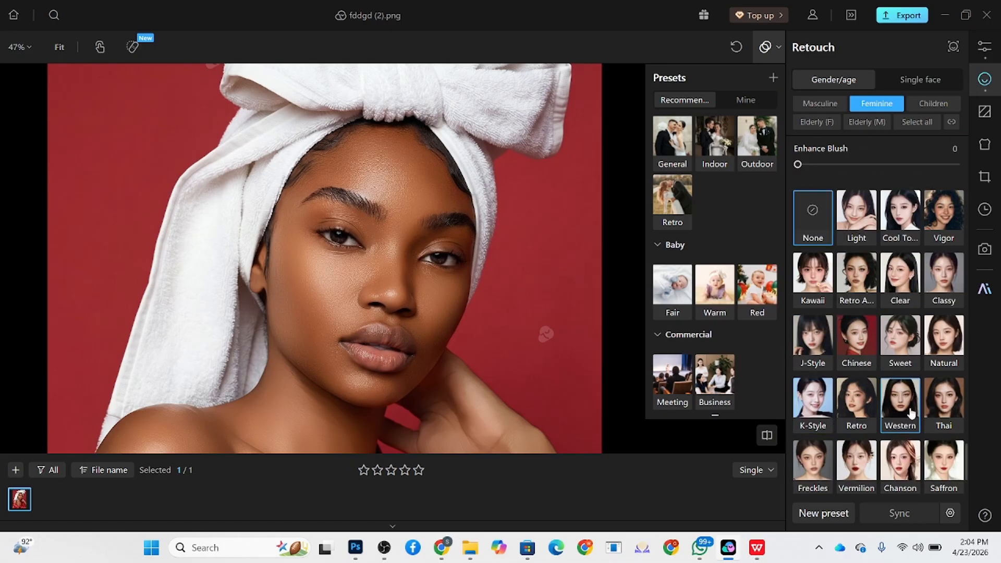
scroll(866, 425, "up", 8)
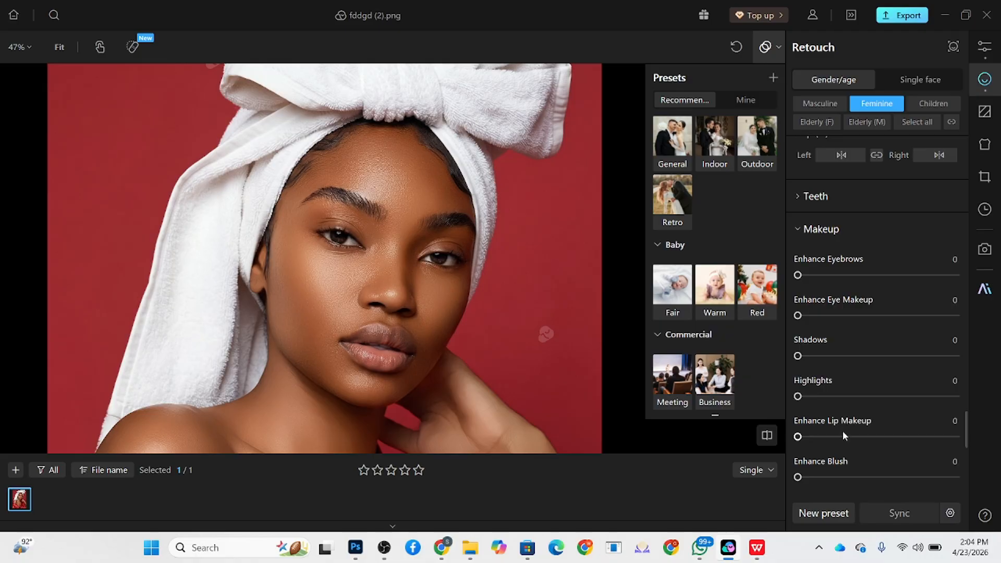
left_click_drag(843, 436, 964, 437)
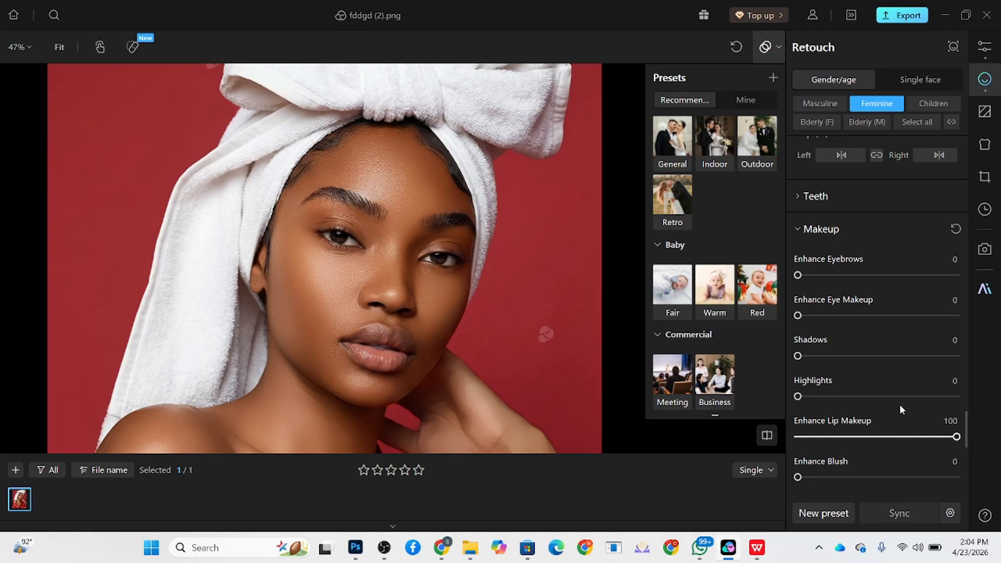
Look through the makeup style presets and check the lip enhancement on the whole portrait
scroll(899, 405, "down", 4)
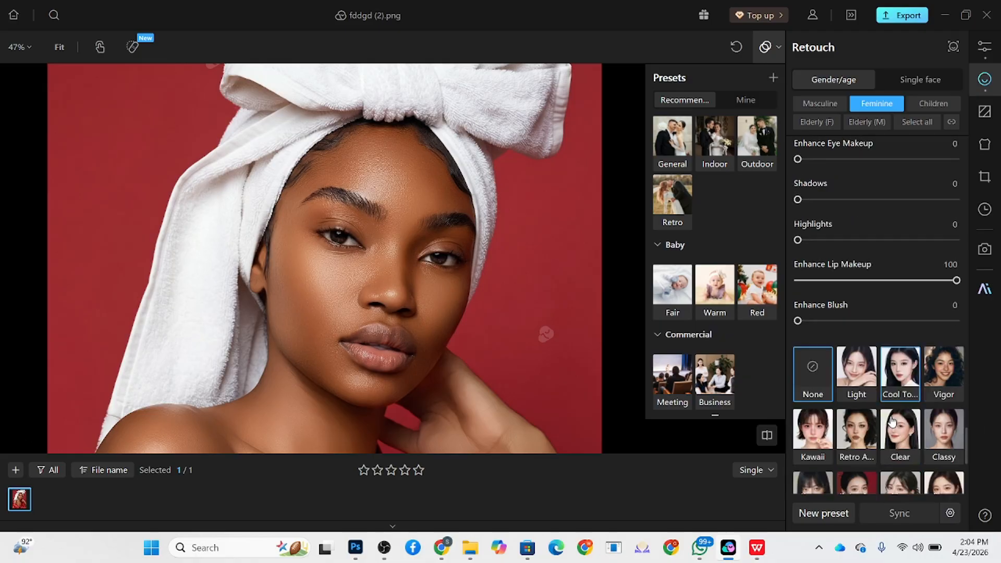
scroll(893, 421, "down", 1)
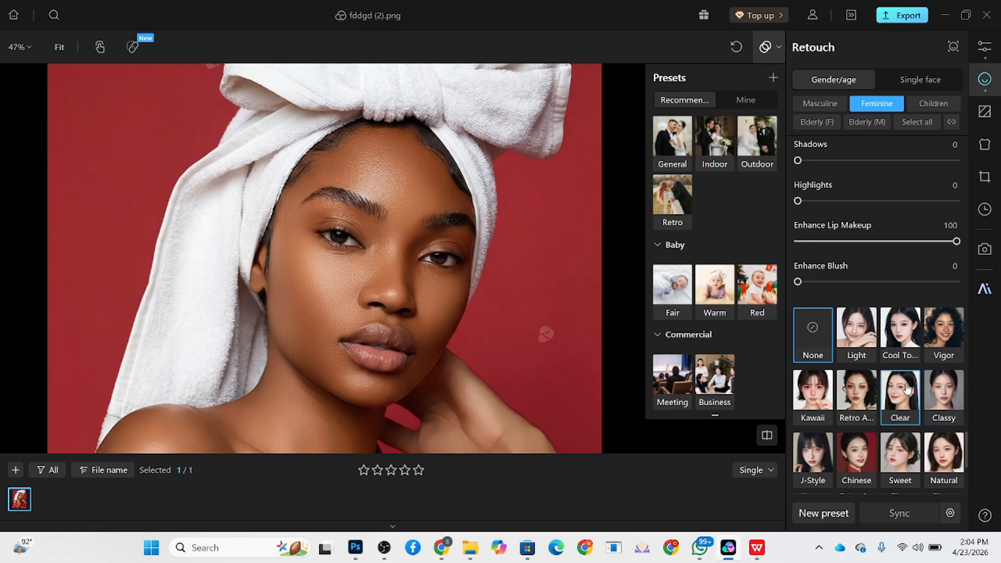
scroll(907, 389, "down", 6)
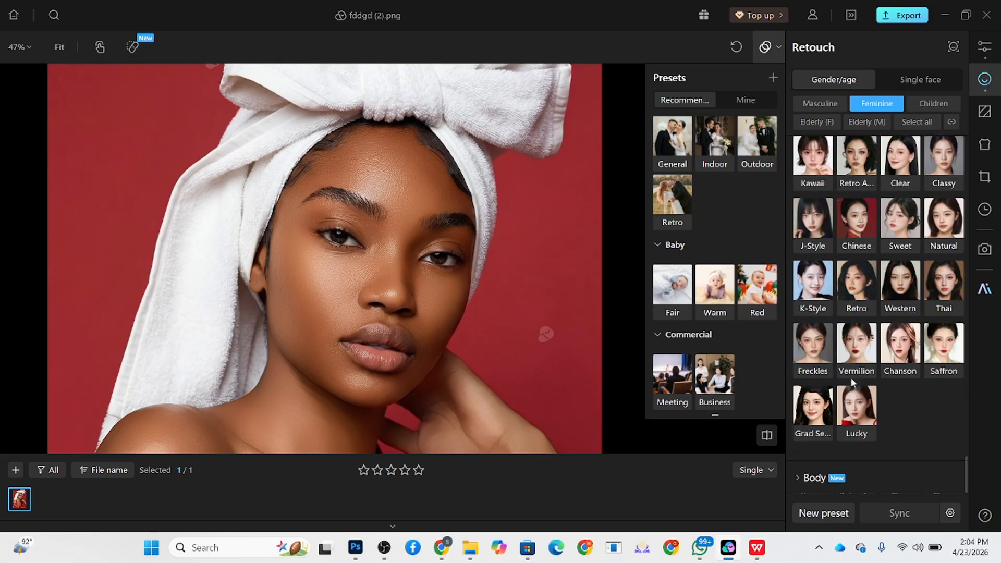
scroll(874, 380, "up", 6)
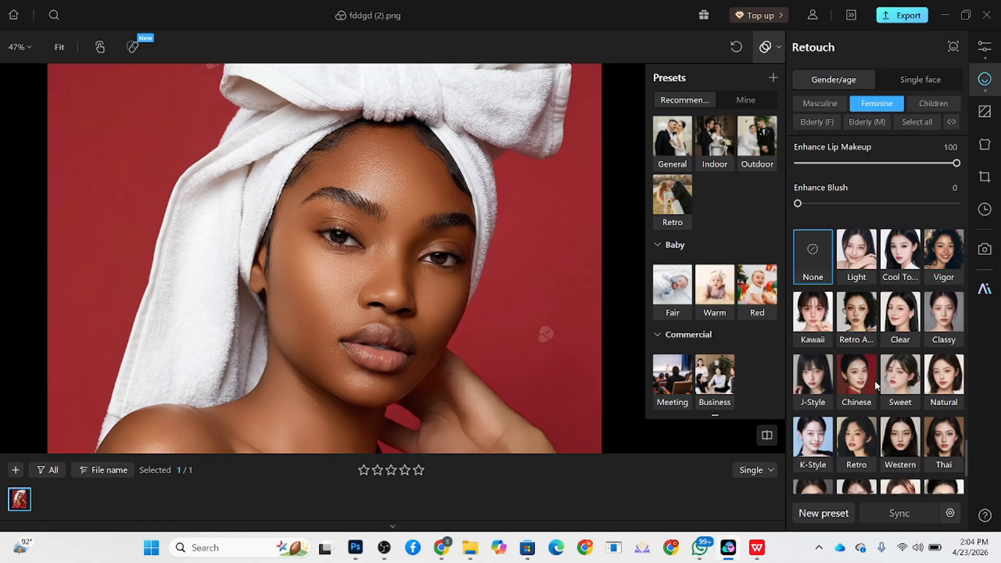
scroll(876, 382, "up", 4)
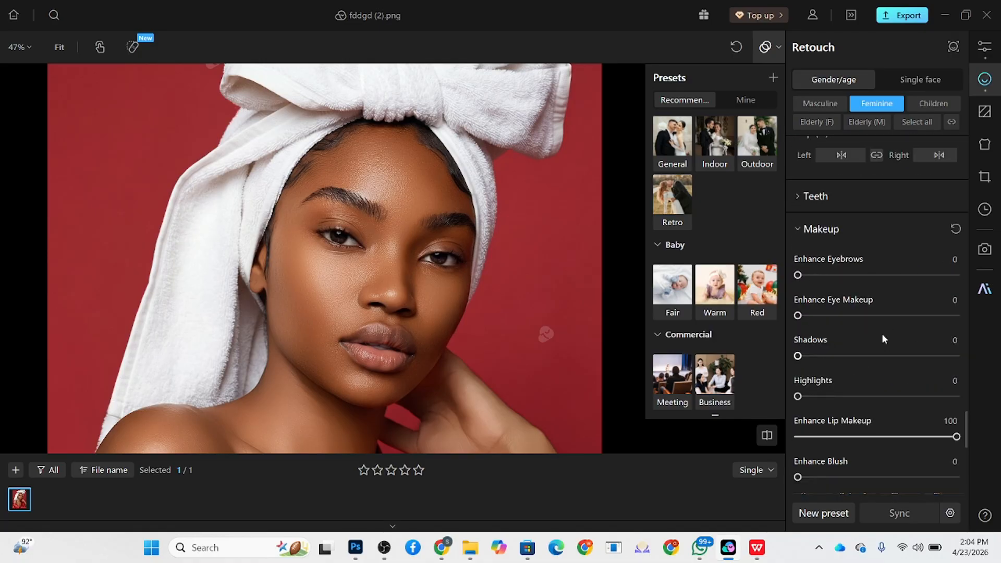
scroll(362, 168, "down", 2)
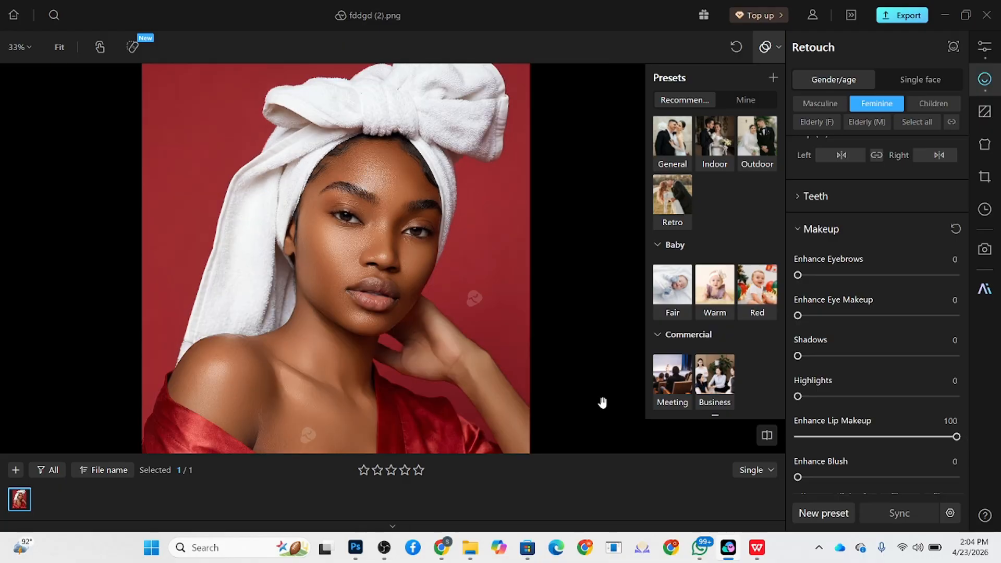
scroll(940, 384, "down", 6)
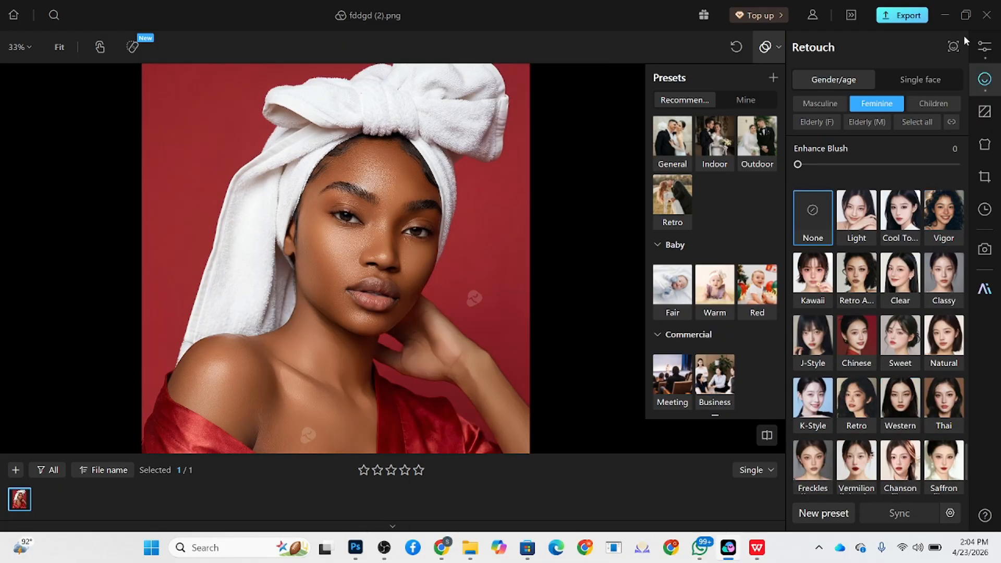
Create a local color adjustment person mask covering the lips
left_click(984, 46)
scroll(882, 255, "up", 5)
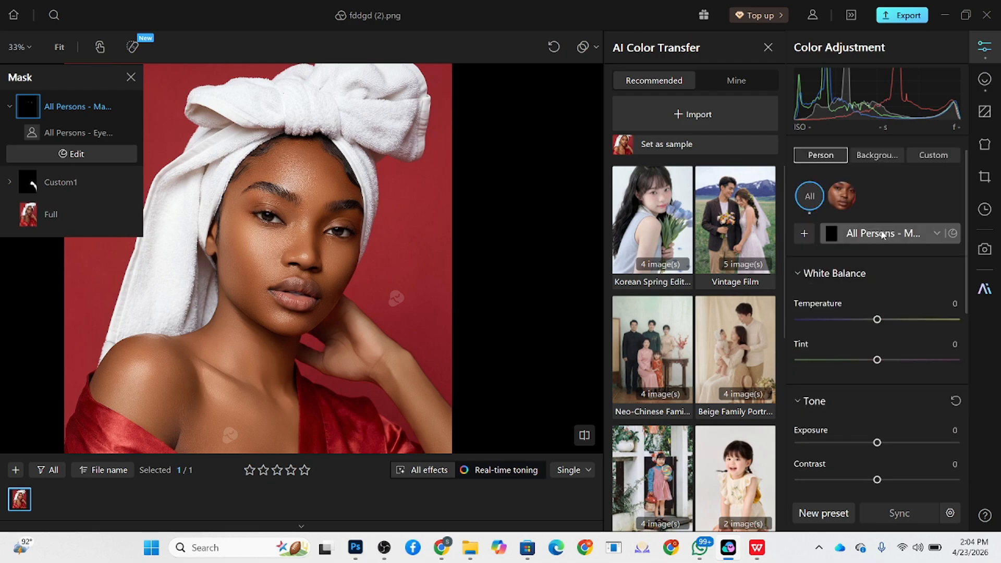
left_click(804, 234)
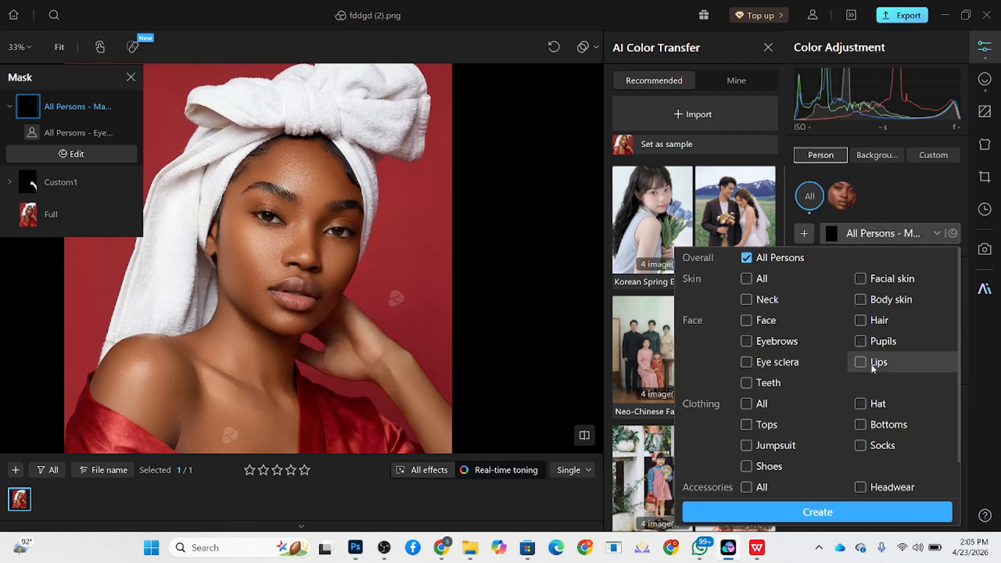
left_click(877, 505)
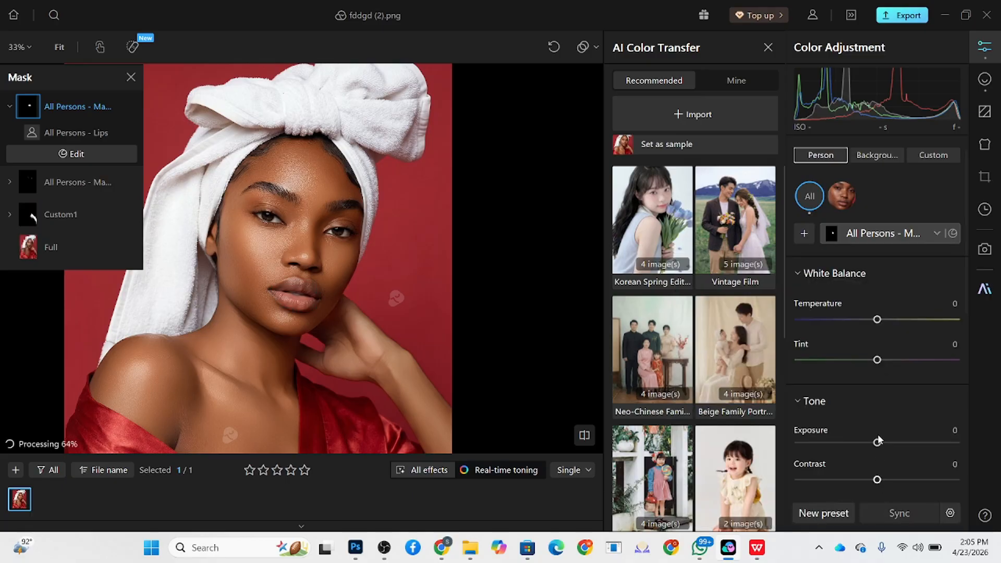
Set the lips mask's Saturation to 26 and Vibrance to 18
scroll(877, 433, "down", 5)
scroll(880, 415, "down", 3)
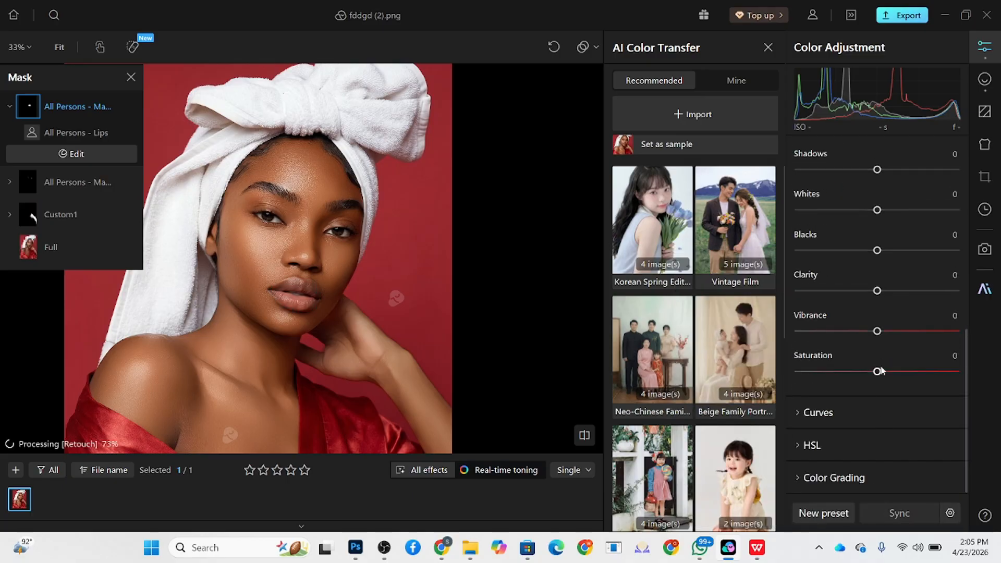
left_click_drag(886, 374, 891, 374)
left_click_drag(879, 333, 888, 332)
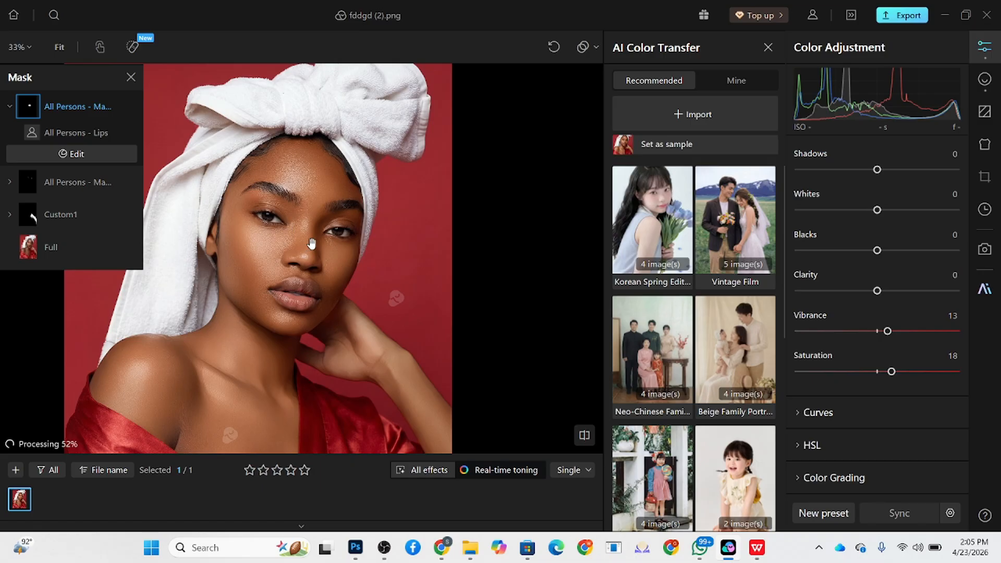
scroll(311, 243, "up", 1)
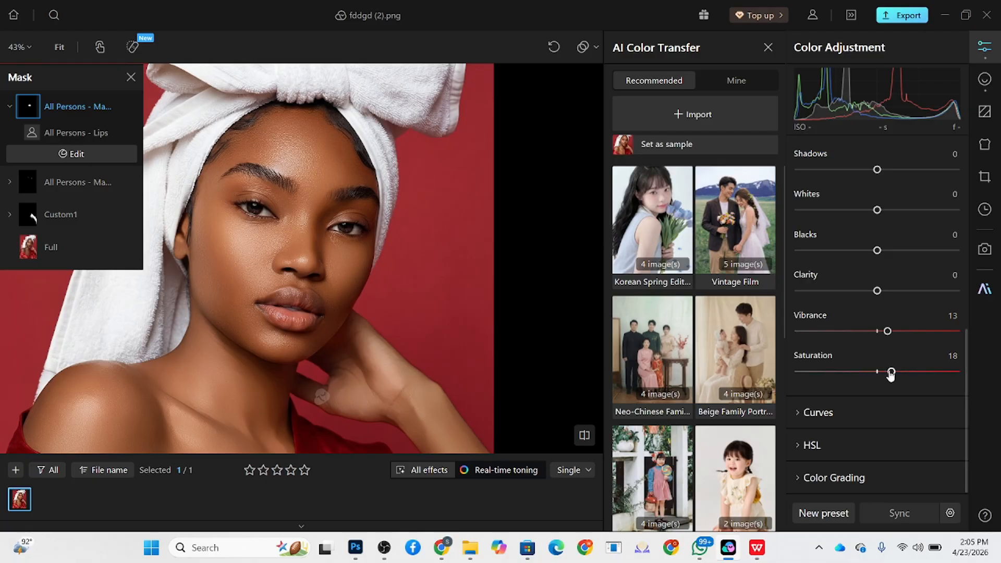
left_click_drag(891, 372, 899, 376)
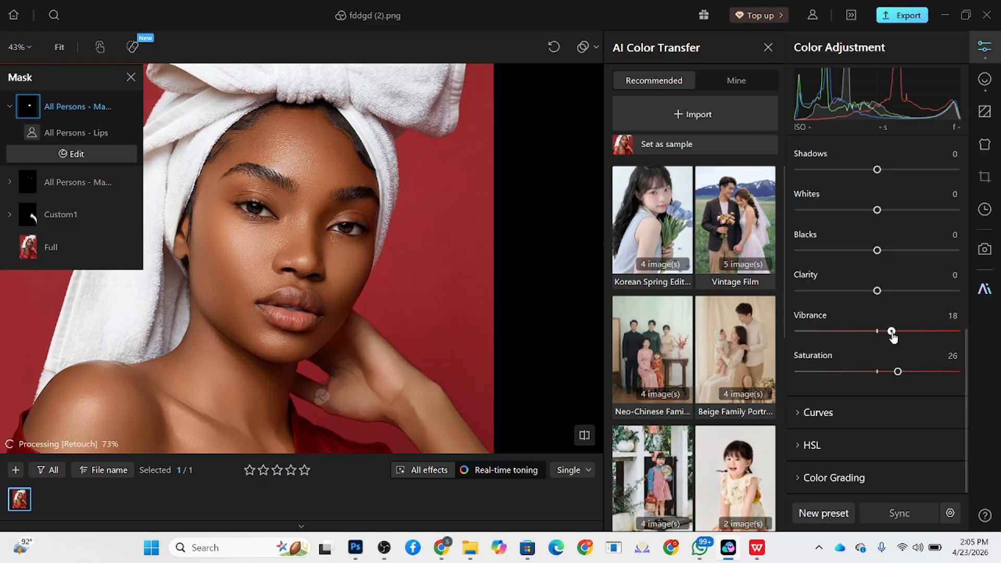
Set the makeup retouch's Enhance Blush to 47, Highlights to 33 and Shadows to 71
left_click(984, 79)
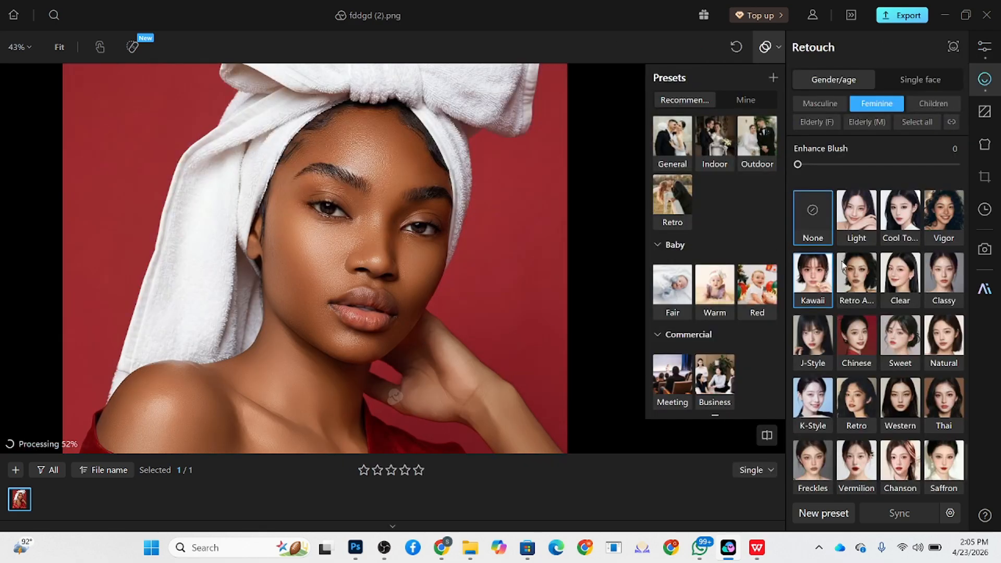
scroll(854, 248, "up", 3)
left_click_drag(797, 359, 872, 360)
left_click_drag(797, 279, 850, 279)
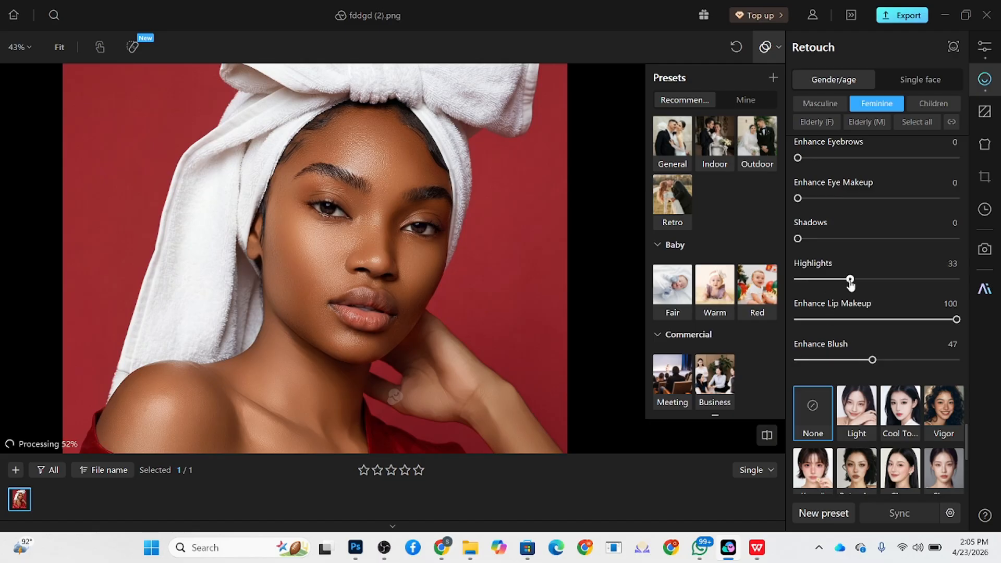
left_click_drag(797, 238, 910, 239)
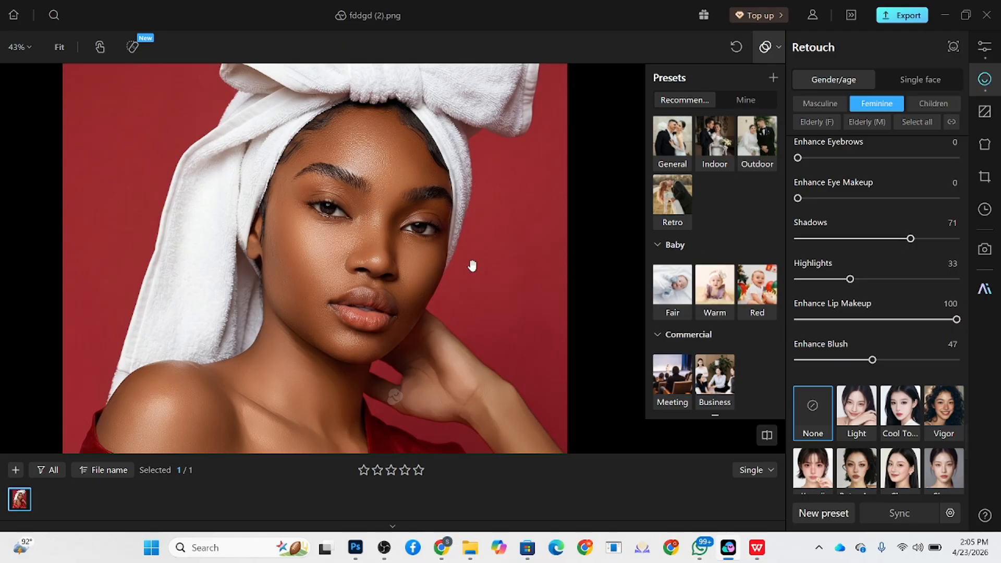
Examine the retouched face and the wrinkles and seams of the red satin robe up close
scroll(469, 264, "down", 2)
scroll(411, 272, "up", 2)
key("space")
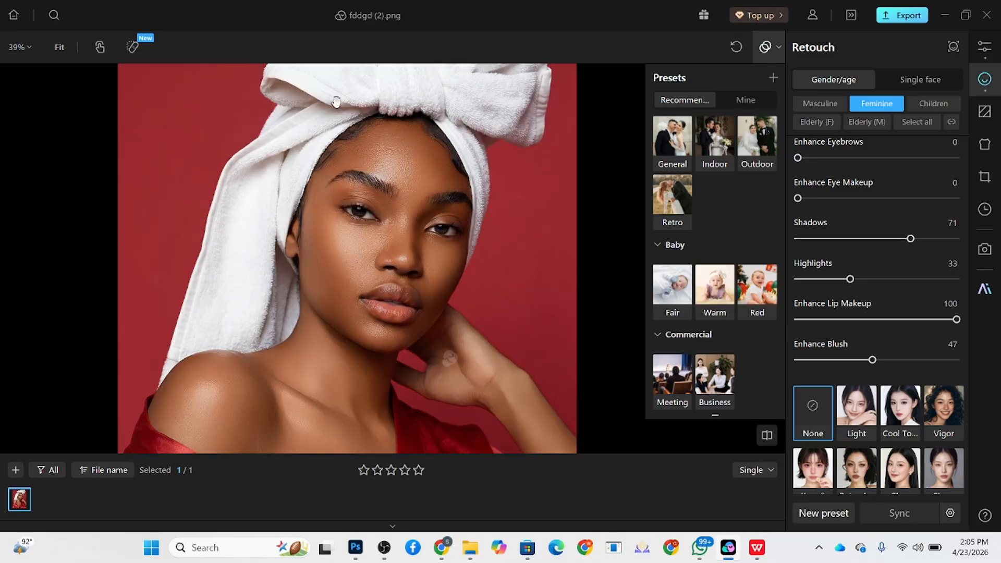
scroll(336, 104, "down", 2)
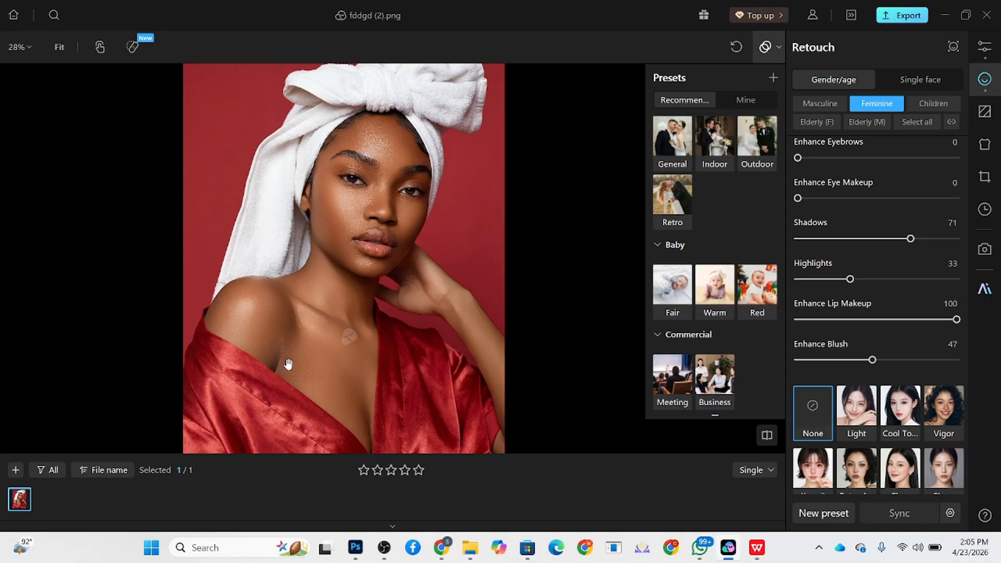
scroll(288, 363, "up", 2)
scroll(333, 157, "up", 2)
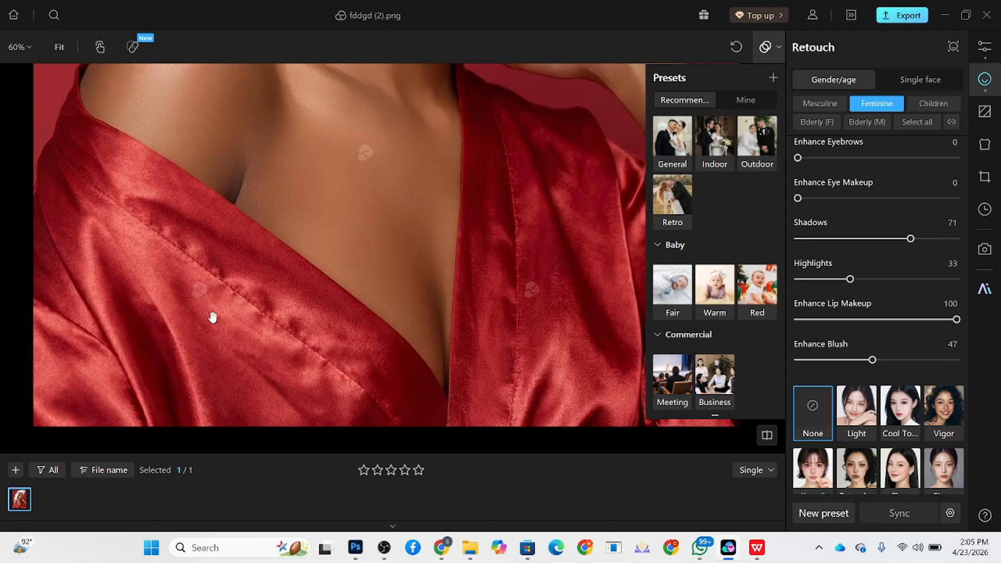
scroll(317, 290, "down", 3)
scroll(459, 344, "up", 3)
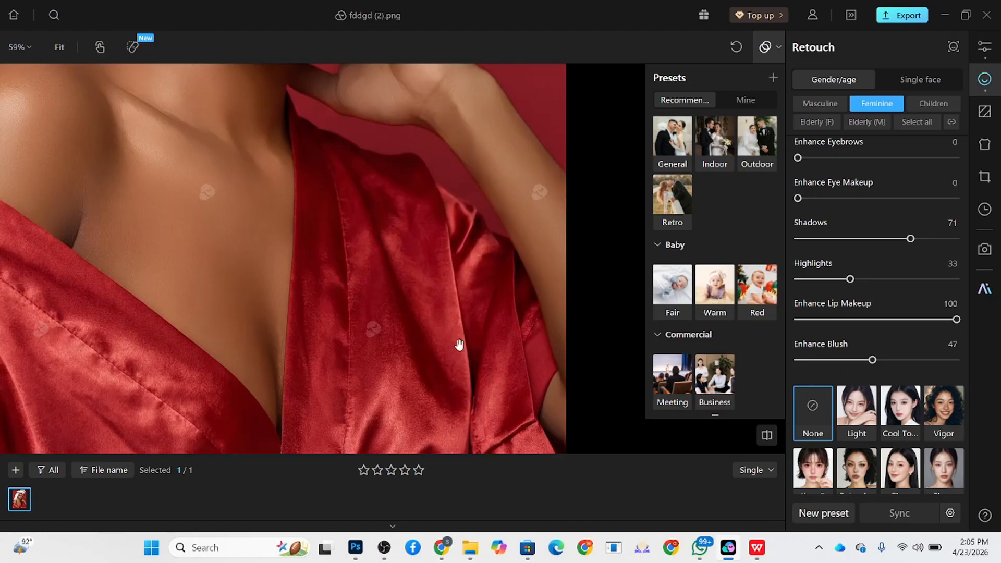
left_click_drag(272, 343, 460, 276)
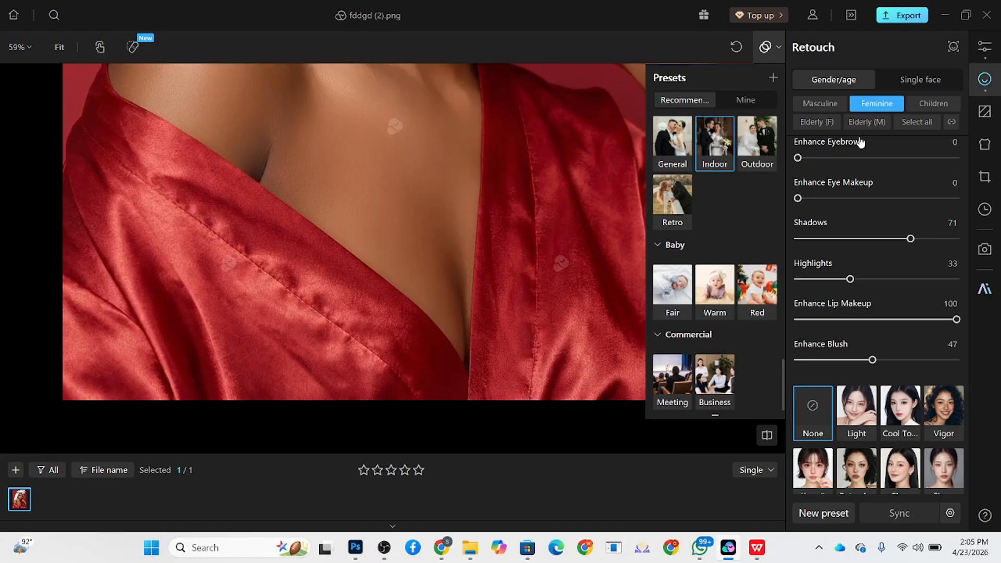
Apply Clothing Wrinkle Removal Pro to the robe at Intensity 100 and check the fabric
left_click(985, 153)
left_click_drag(800, 200, 963, 208)
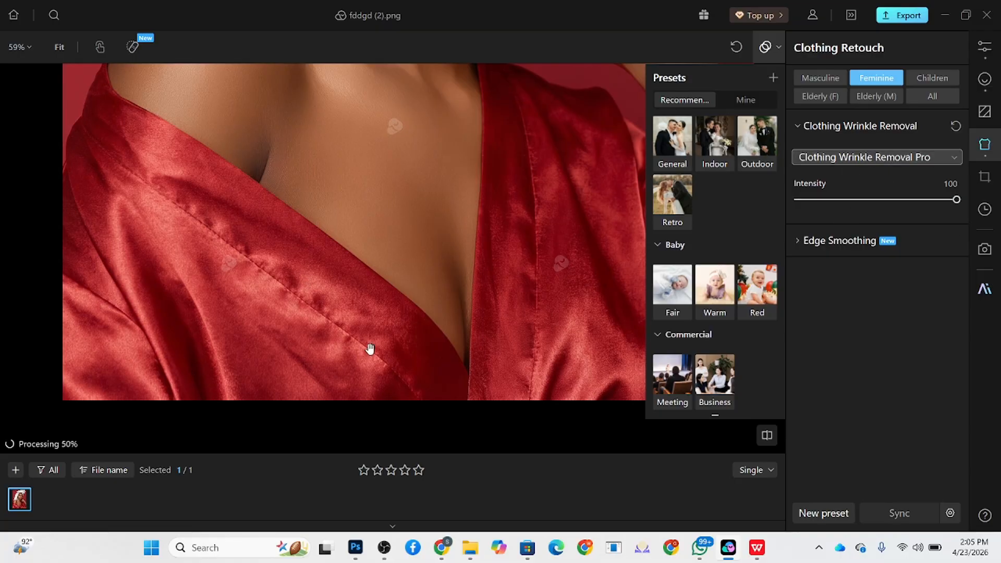
scroll(267, 281, "down", 3)
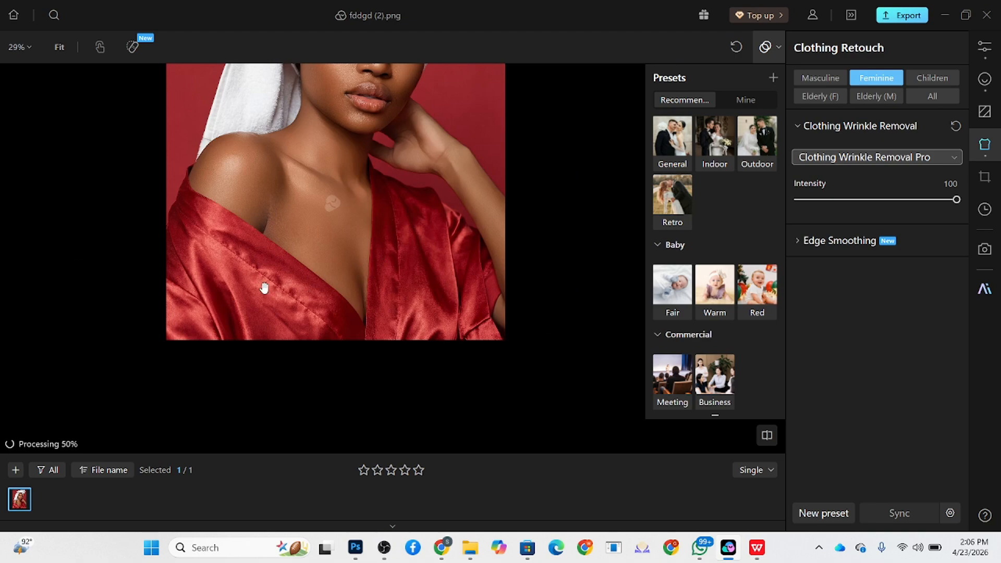
scroll(263, 288, "up", 3)
scroll(561, 256, "down", 3)
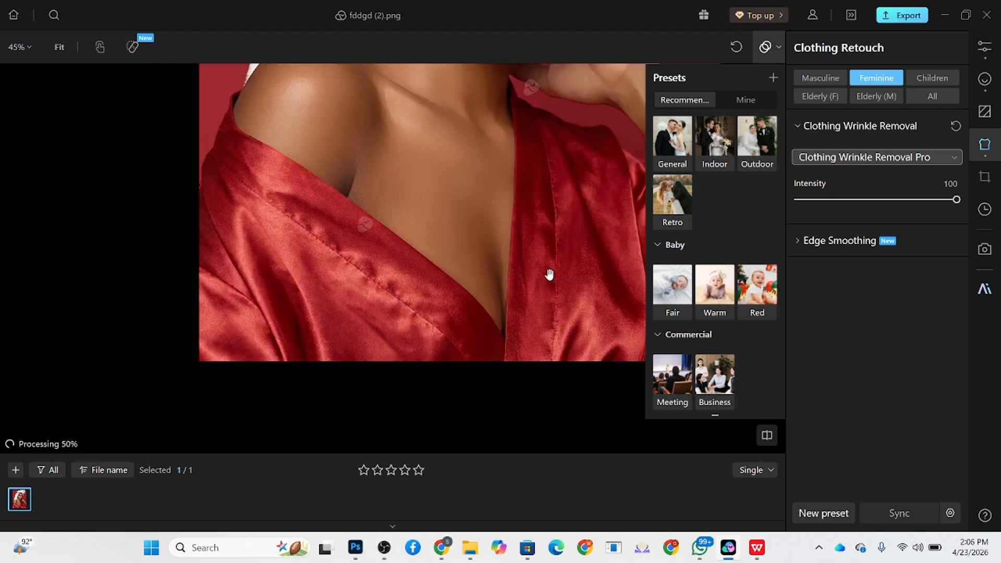
scroll(496, 279, "down", 3)
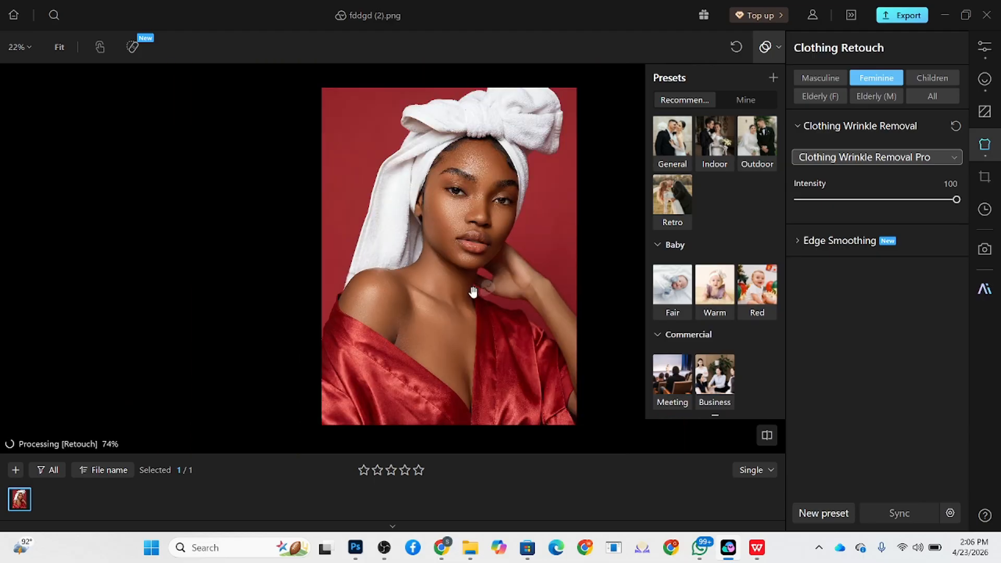
Check the robe fabric after the wrinkle removal, both close up and across the full portrait
scroll(458, 282, "up", 4)
scroll(417, 250, "down", 5)
scroll(389, 225, "up", 3)
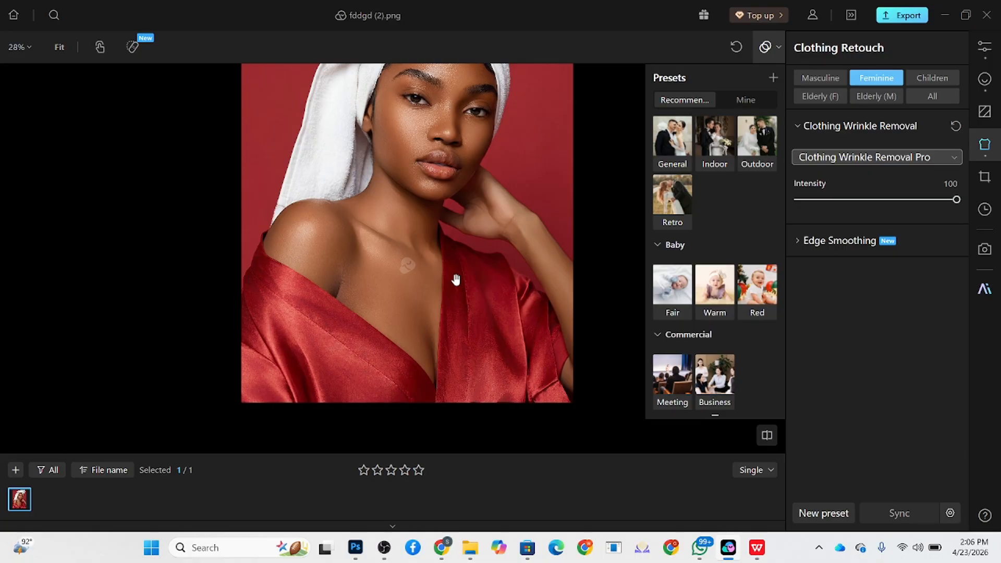
scroll(456, 280, "down", 2)
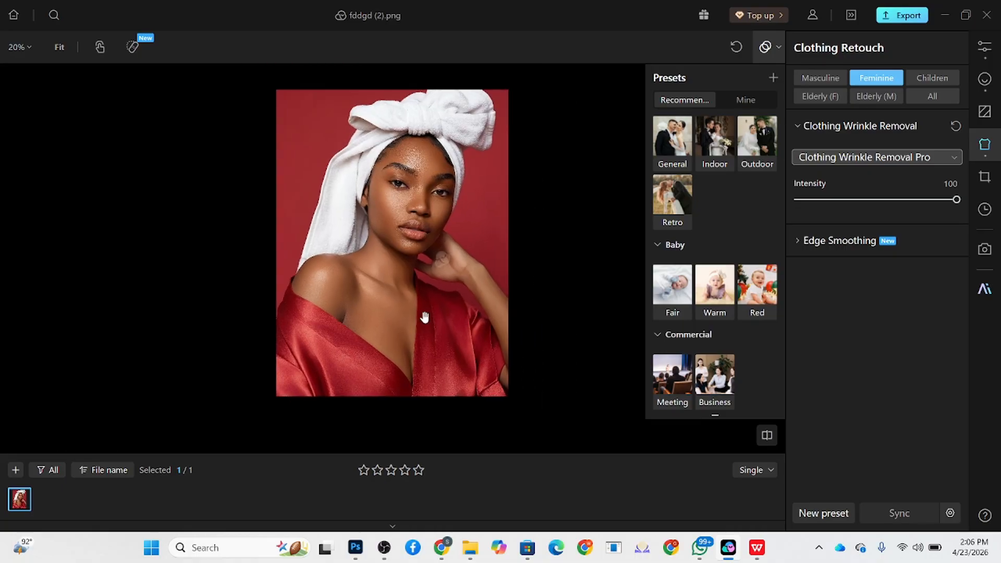
Replace the background through AI Cutout with a custom solid dark red, #68080C, sampled from the robe
left_click(985, 111)
scroll(378, 245, "up", 3)
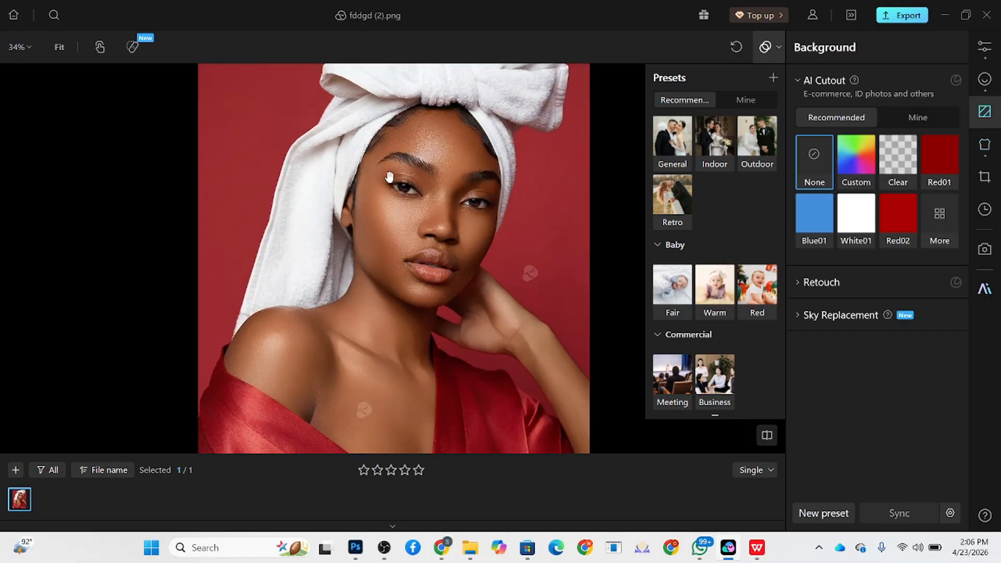
scroll(387, 214, "down", 3)
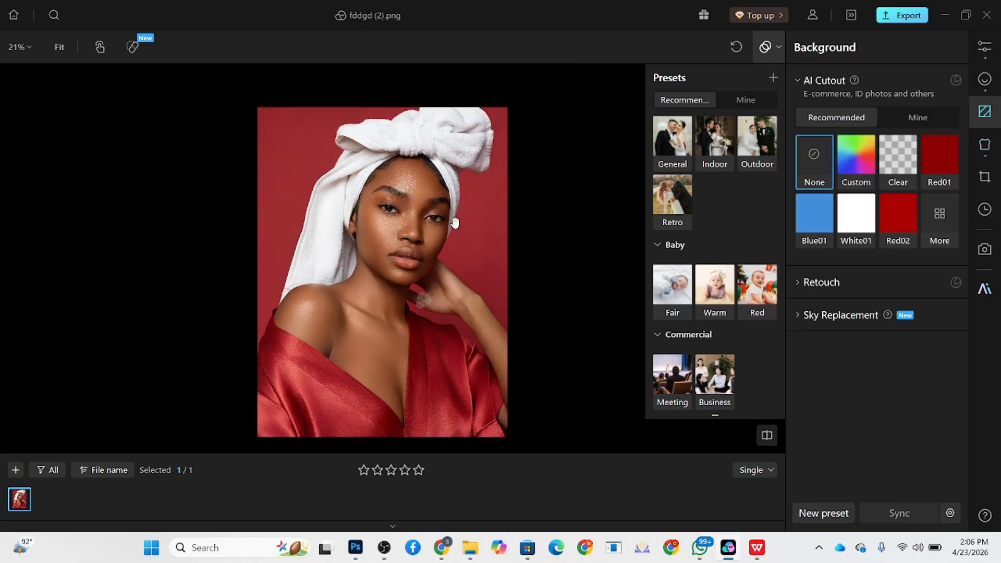
left_click(852, 160)
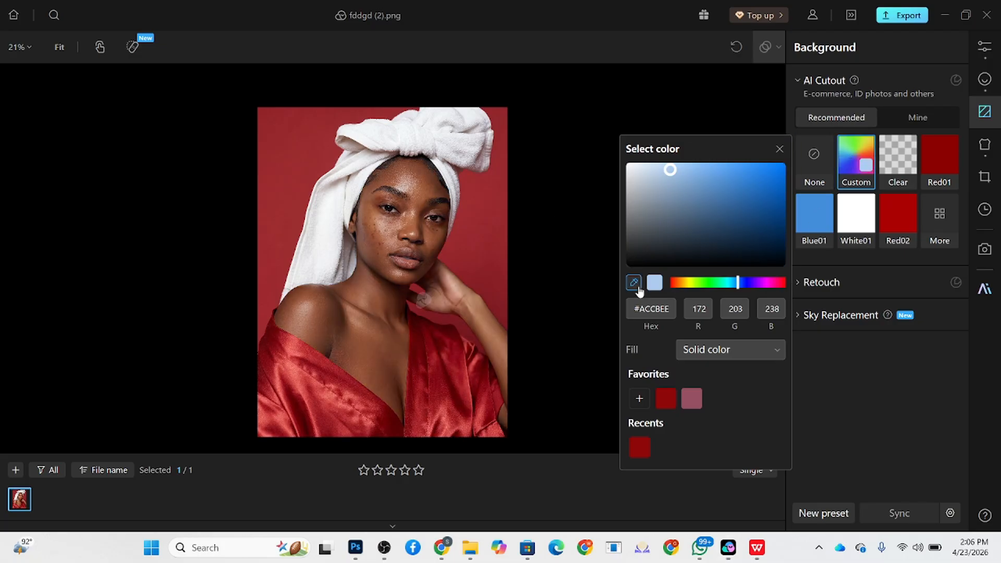
left_click(445, 340)
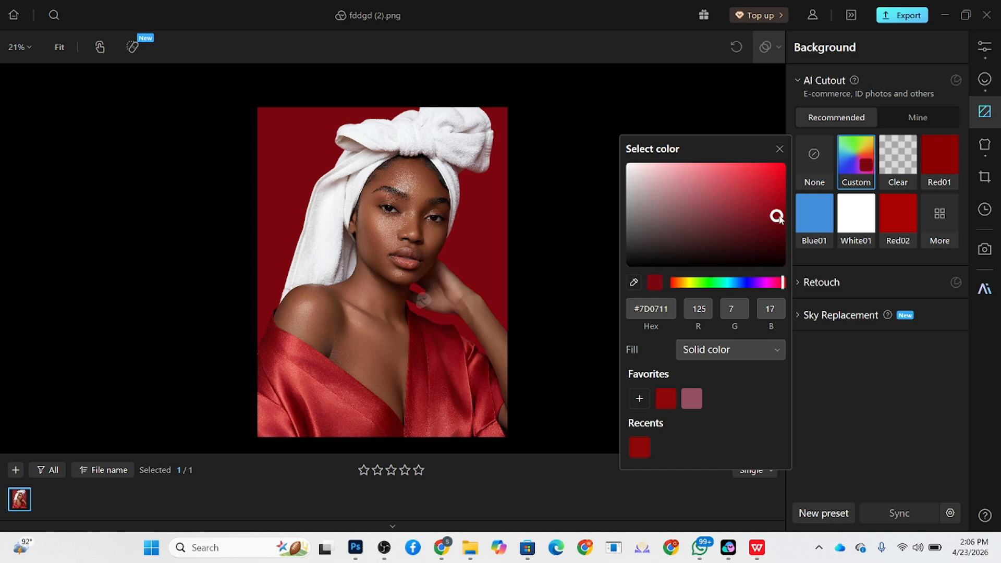
mouse_move(779, 218)
left_mouse_down()
mouse_move(700, 189)
mouse_move(783, 202)
mouse_move(773, 207)
left_mouse_up()
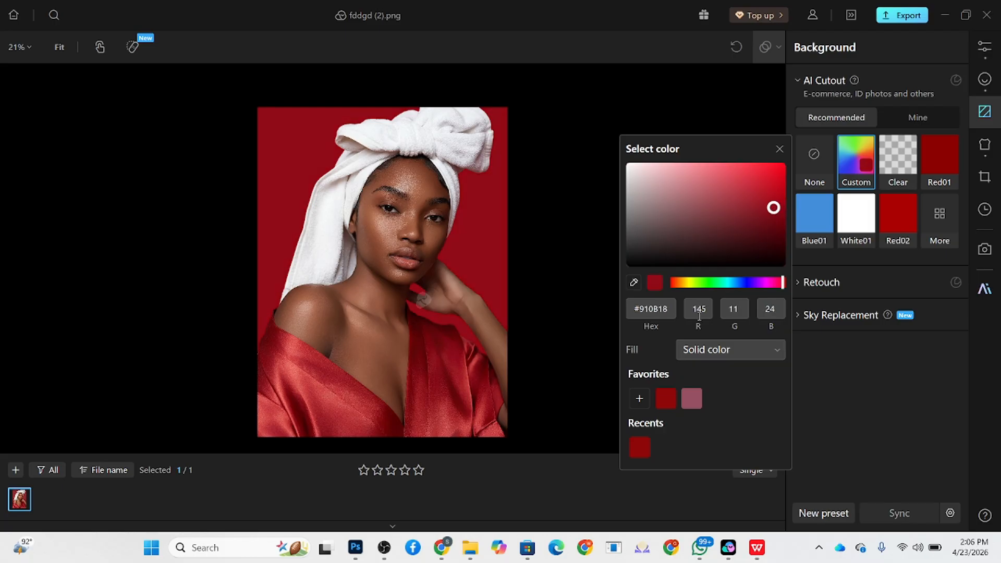
left_click(425, 340)
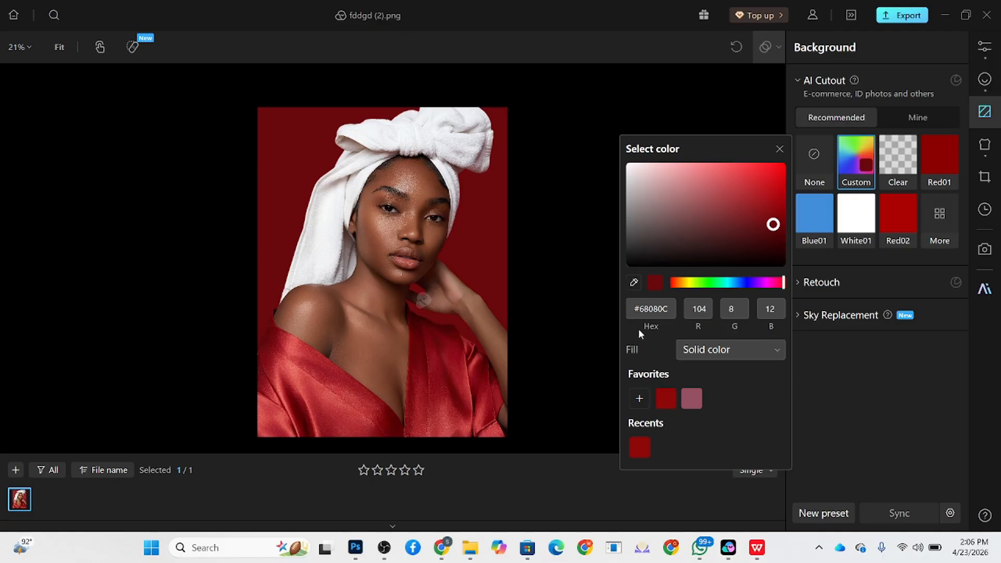
Change the custom background fill to Gradient and apply the saved favorite dark red, #8D0709
left_click(726, 351)
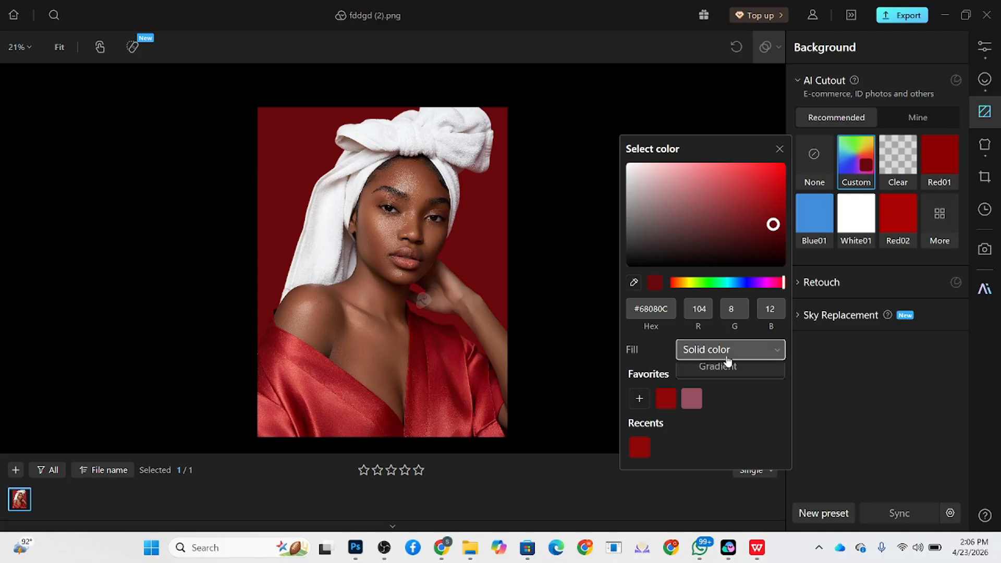
left_click(722, 401)
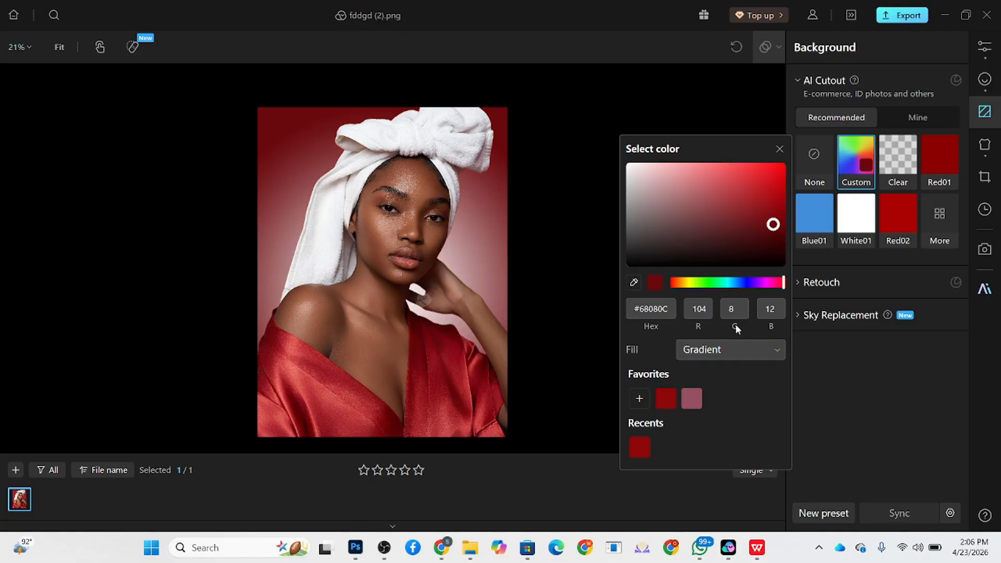
left_click_drag(774, 228, 796, 194)
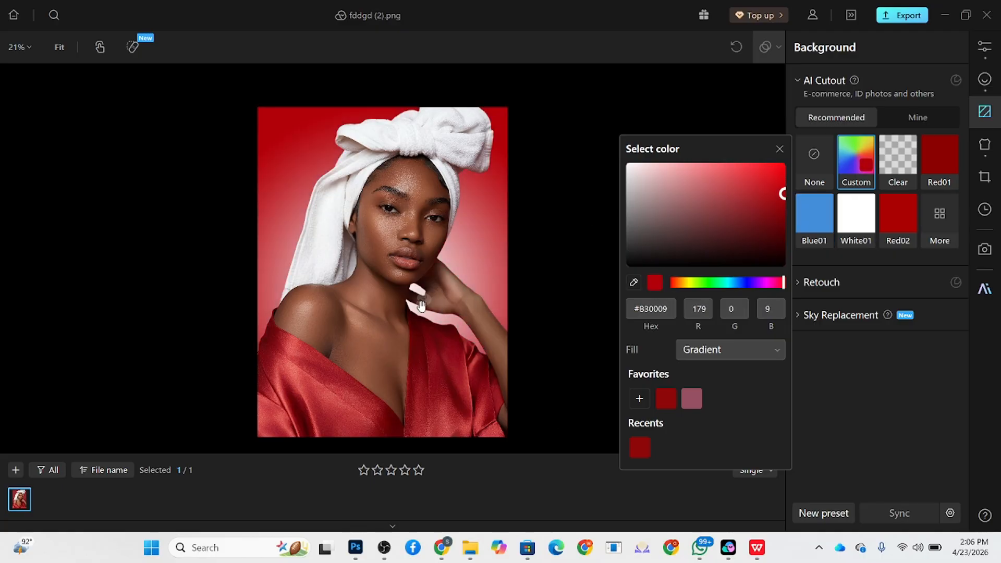
left_click(693, 398)
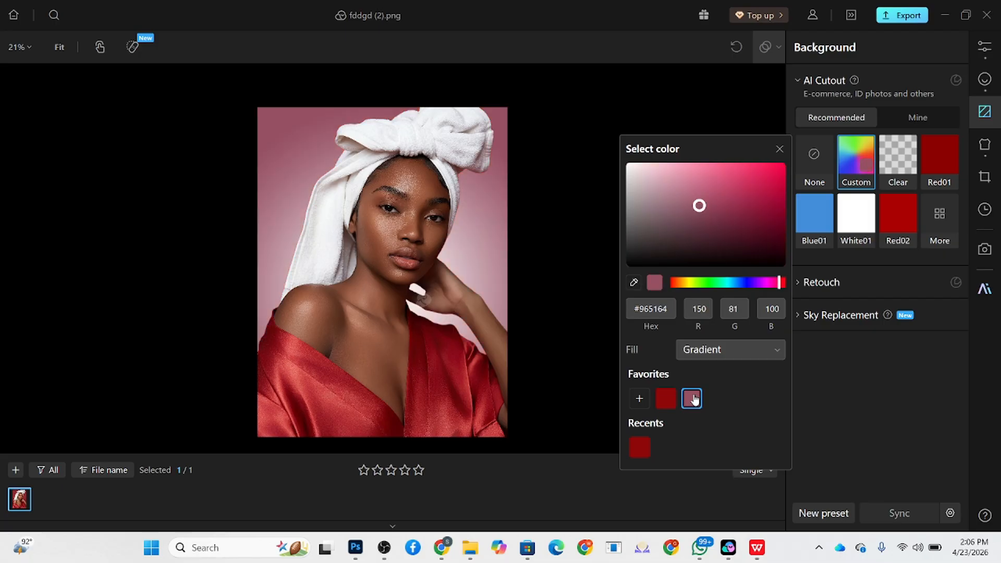
left_click(666, 401)
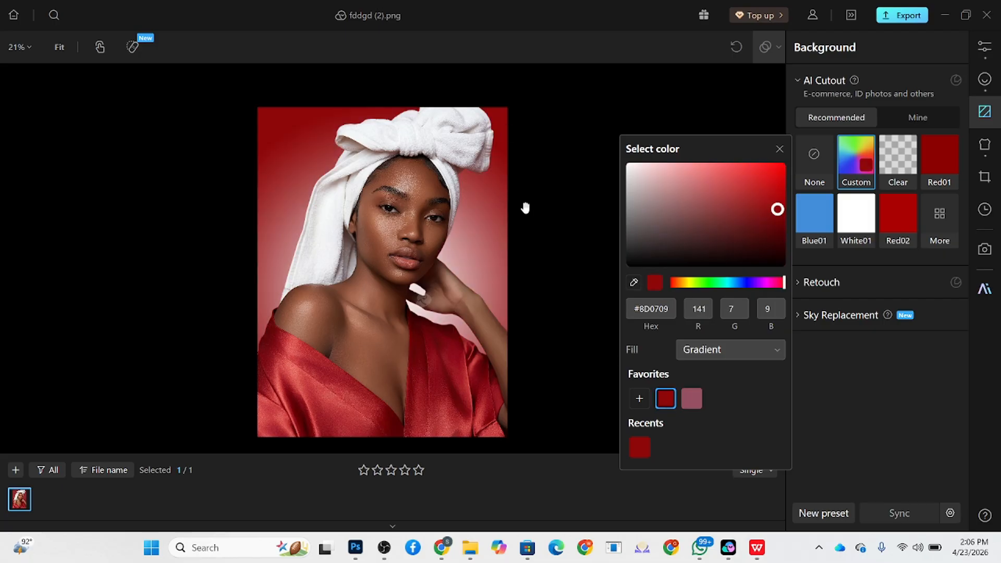
left_click(450, 288)
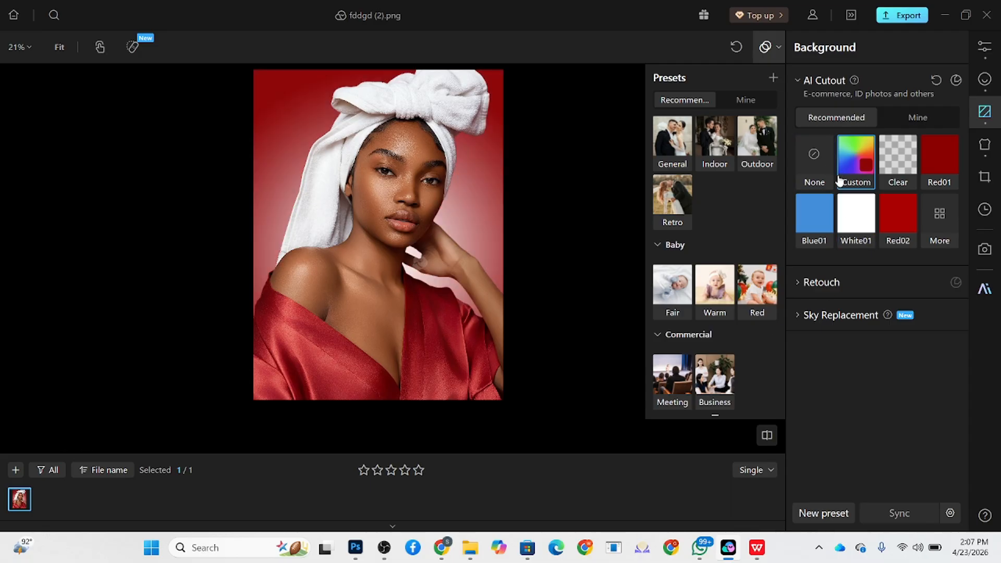
left_click_drag(421, 260, 393, 288)
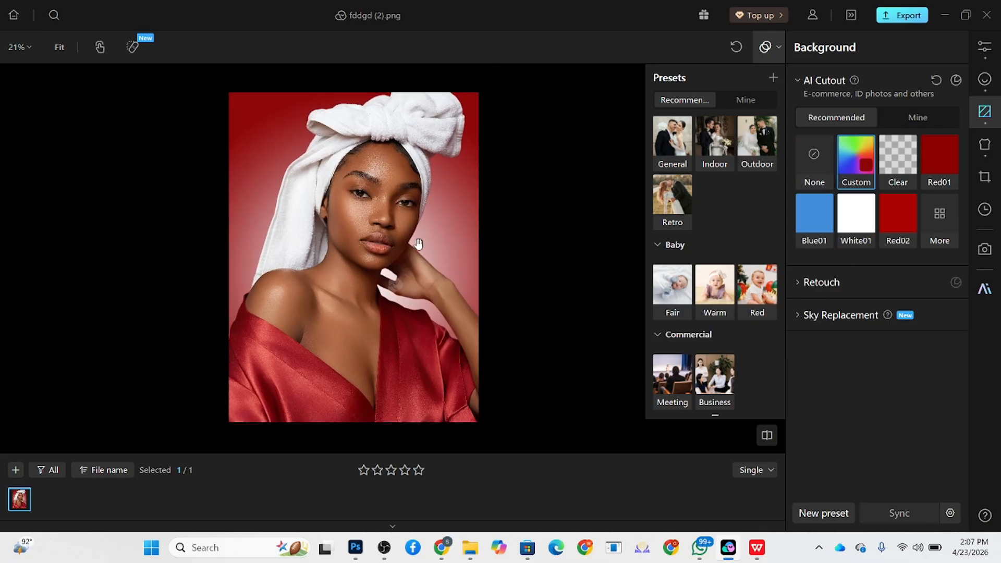
Try the green #078D60 for the background gradient and return its hue to red, #8D0712
left_click(859, 161)
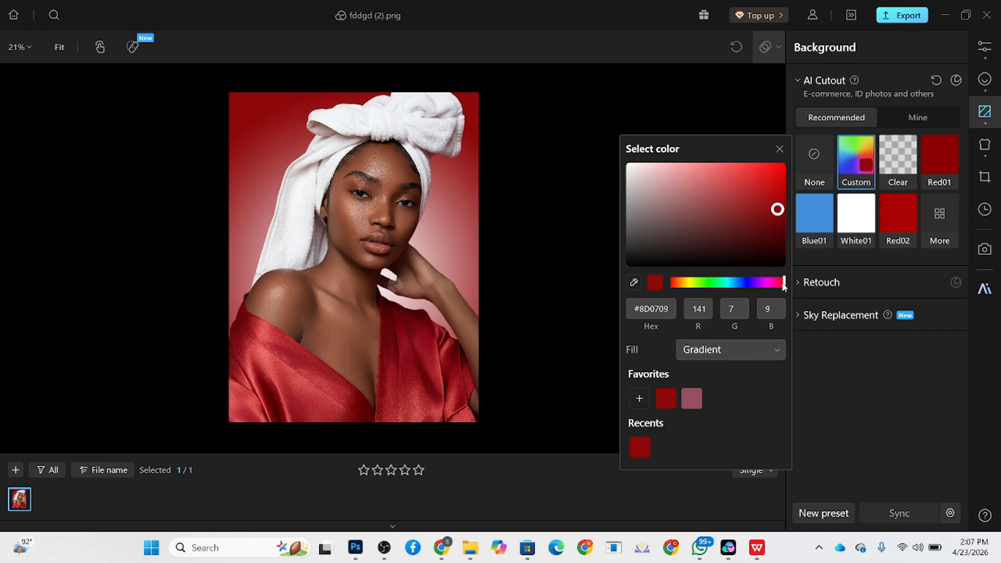
left_click_drag(782, 282, 721, 282)
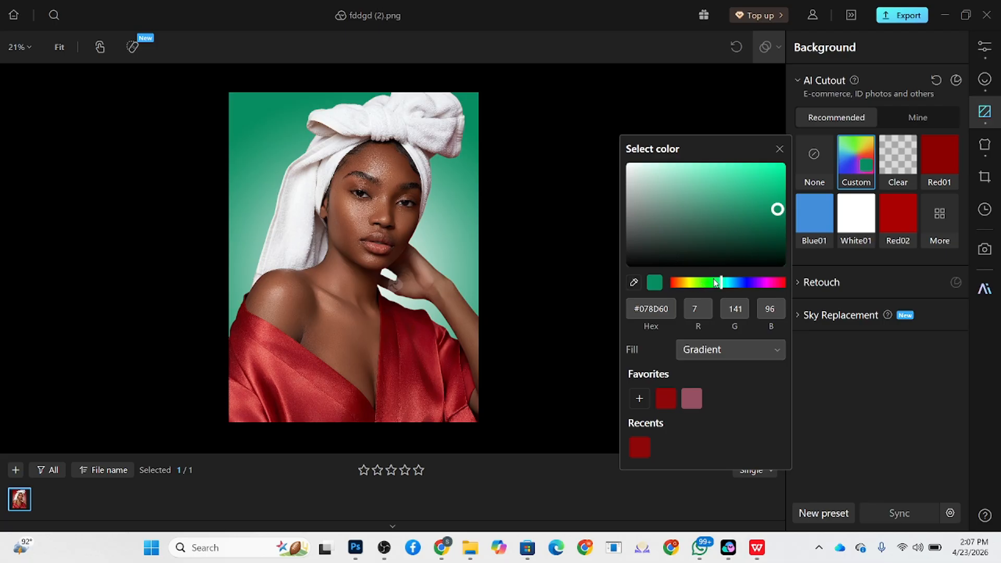
left_click_drag(721, 282, 782, 284)
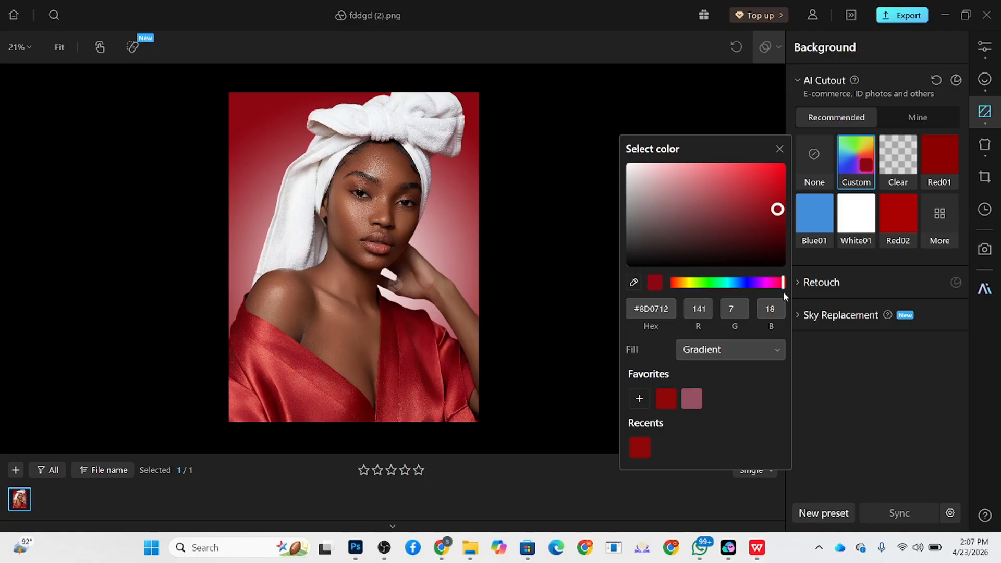
Compare the solid background fill with the gradient, keep Gradient and brighten its color to #BF0010
left_click(742, 349)
left_click(717, 374)
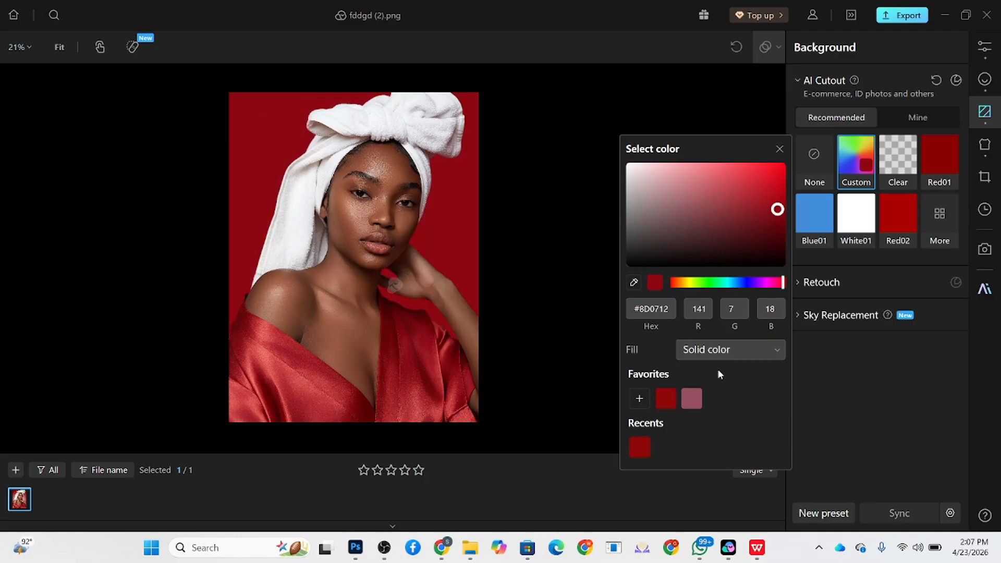
left_click(754, 354)
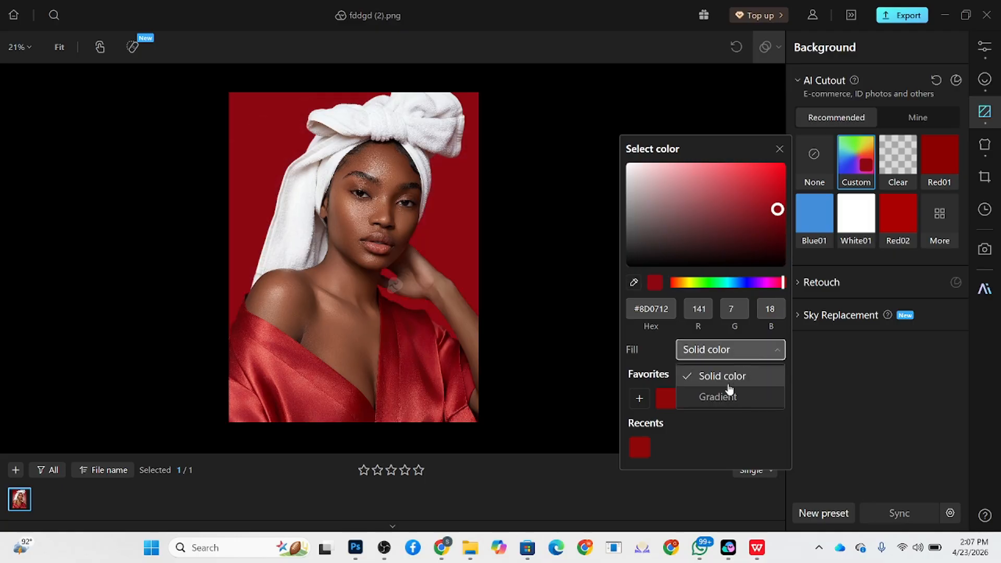
left_click(725, 394)
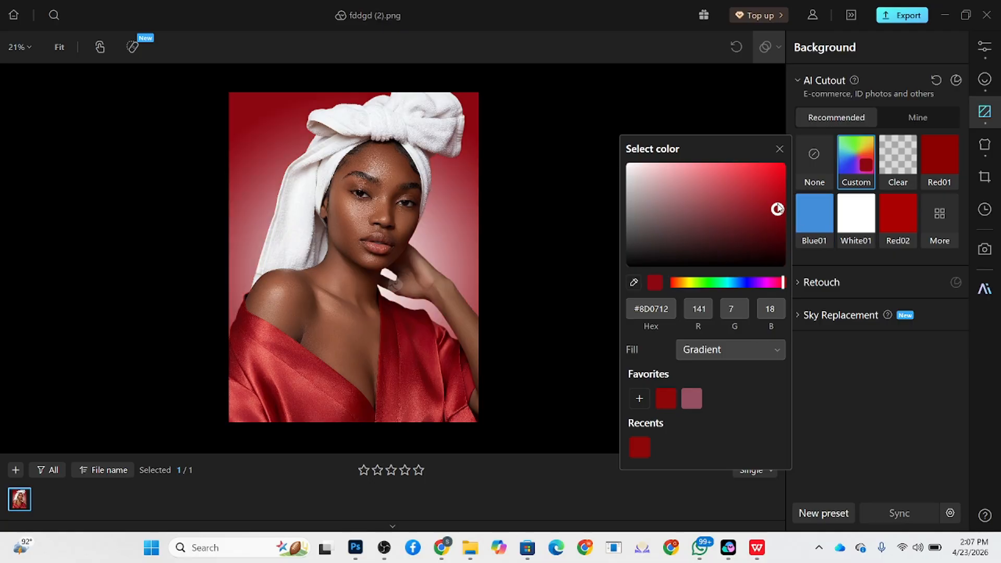
left_click_drag(778, 209, 796, 195)
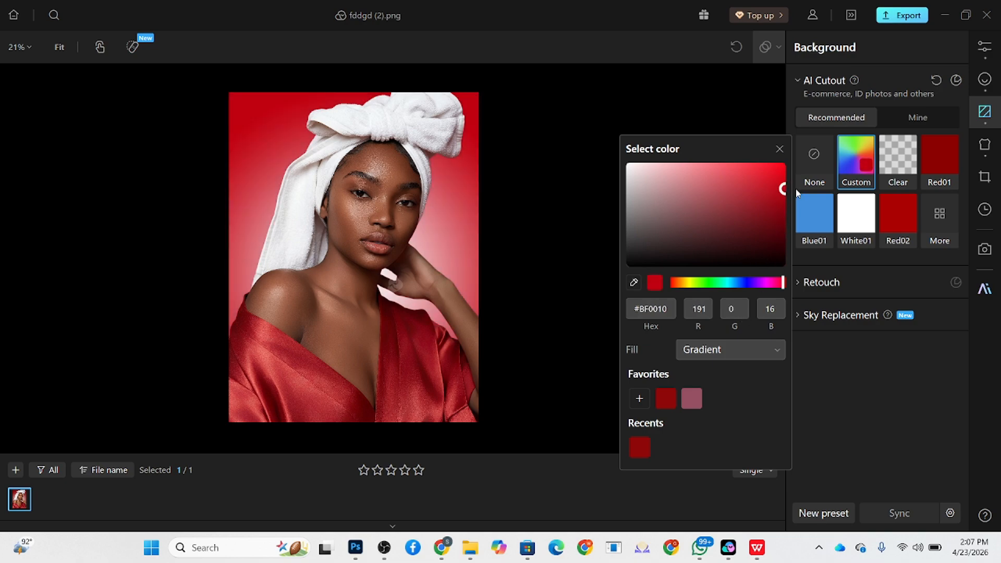
left_click(984, 80)
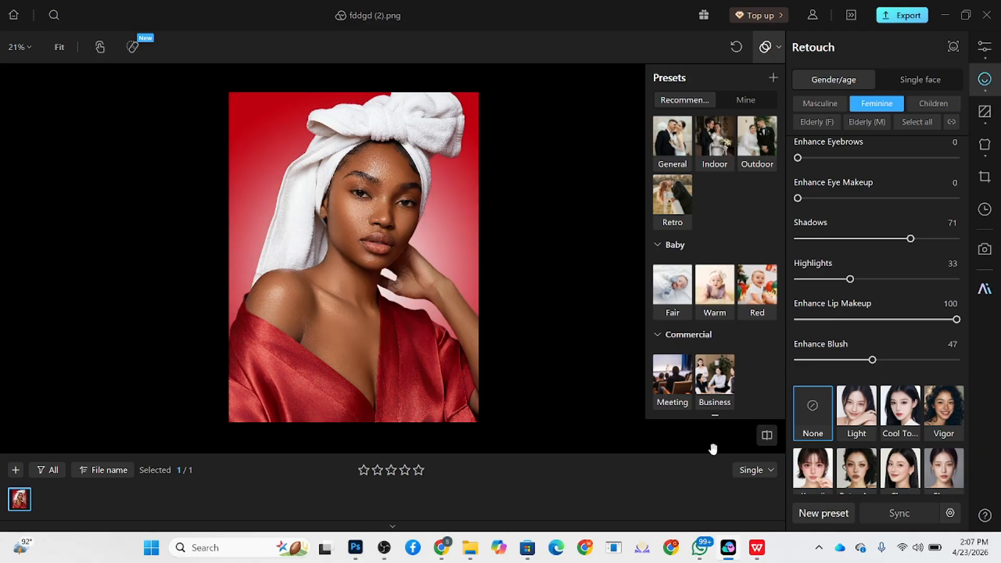
Compare the original and fully edited portraits side by side, with the presets hidden, in close-up and full view
left_click(748, 472)
left_click(743, 446)
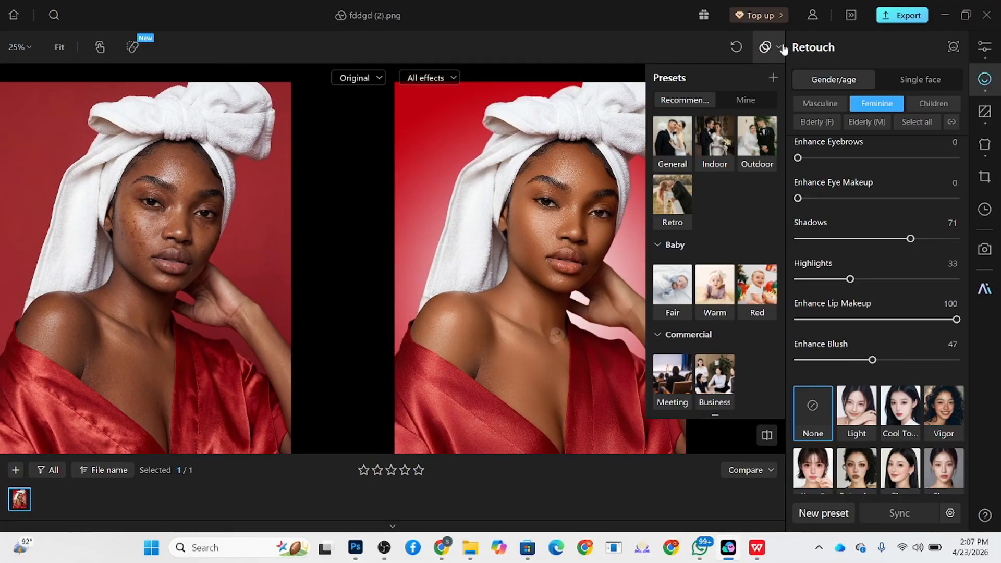
left_click(778, 47)
scroll(553, 261, "up", 4)
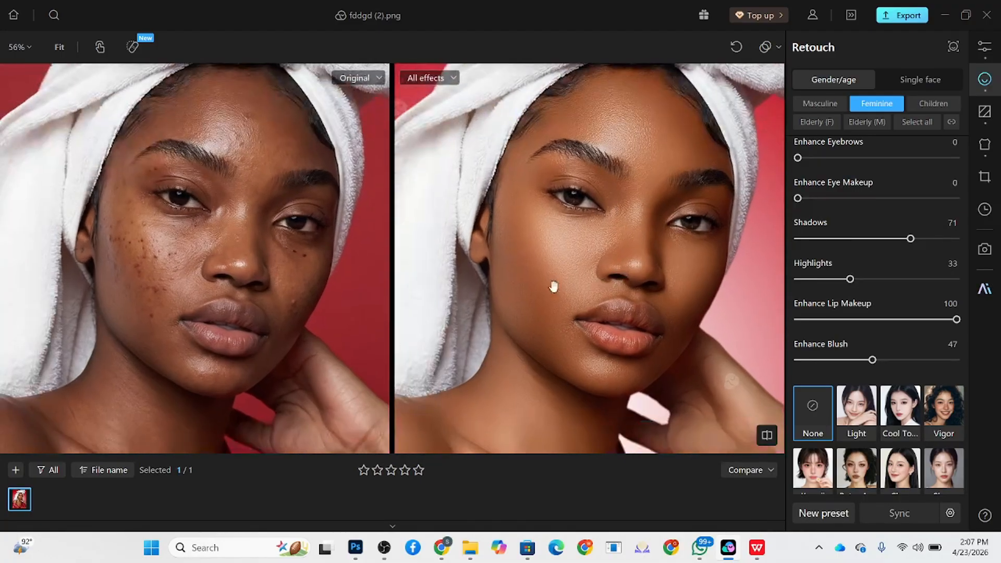
scroll(595, 332, "down", 4)
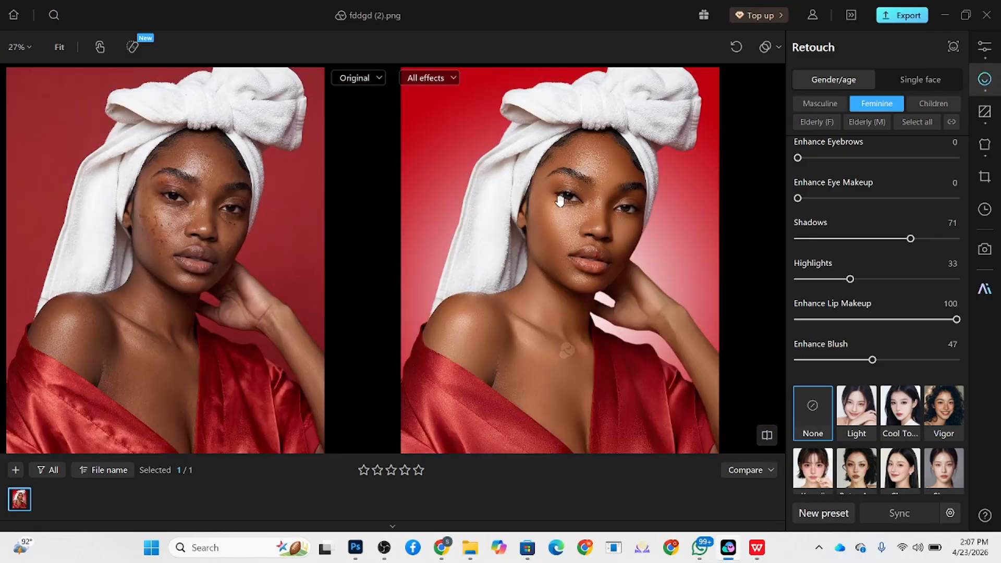
scroll(568, 336, "down", 1)
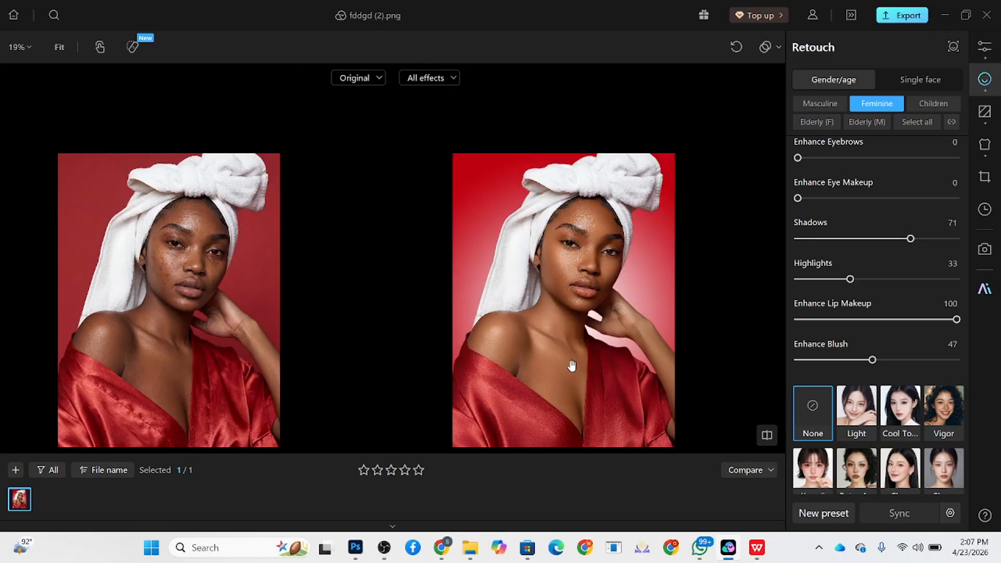